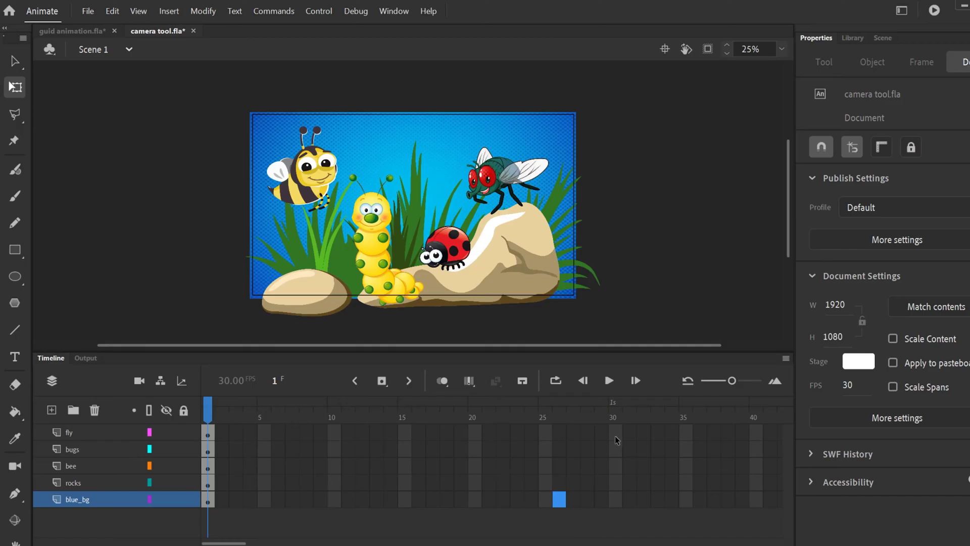
- Insert keyframes at frame 30 on all five layers and create classic tweens between frames 1 and 30
{"action": "left_click_drag", "start_coordinate": [615, 430], "coordinate": [616, 499]}
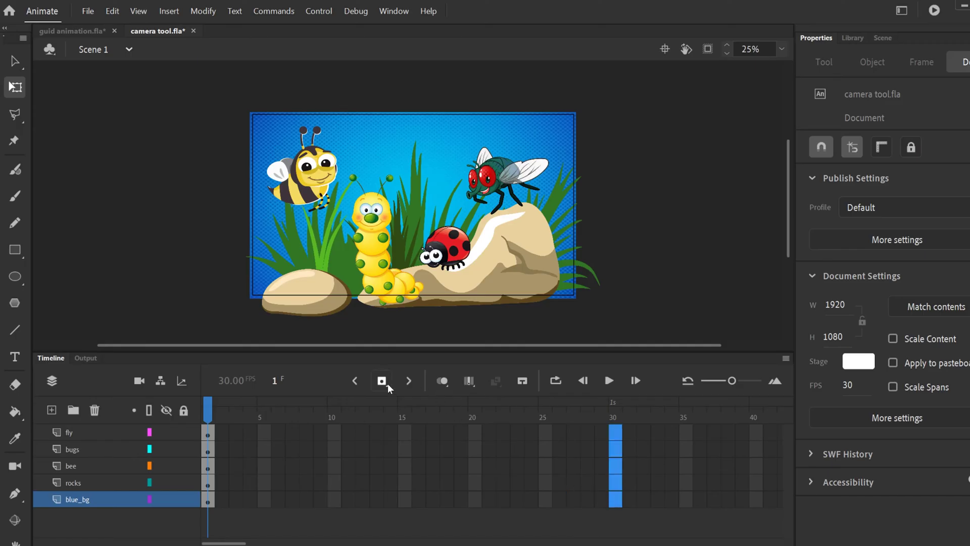
{"action": "left_click", "coordinate": [382, 384]}
{"action": "left_click_drag", "start_coordinate": [418, 434], "coordinate": [424, 456]}
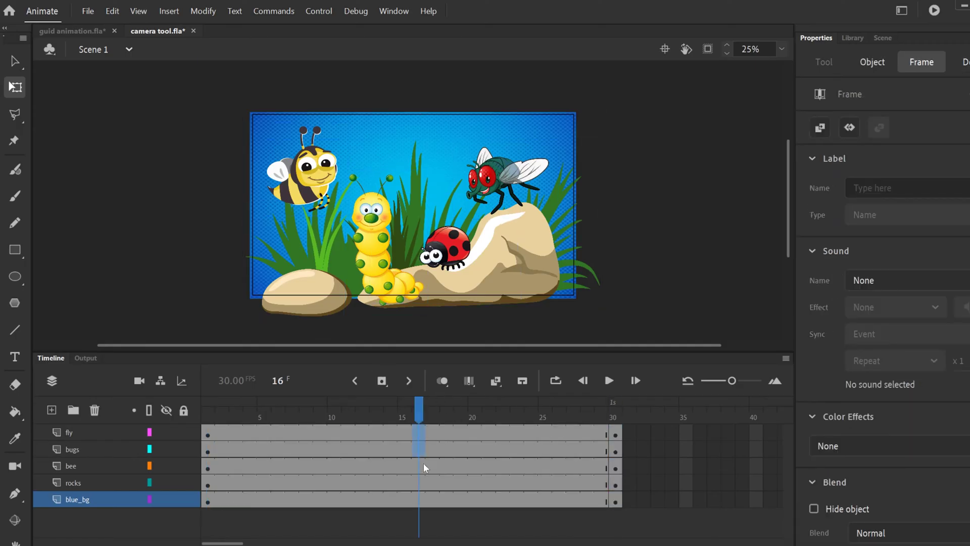
{"action": "right_click", "coordinate": [422, 496]}
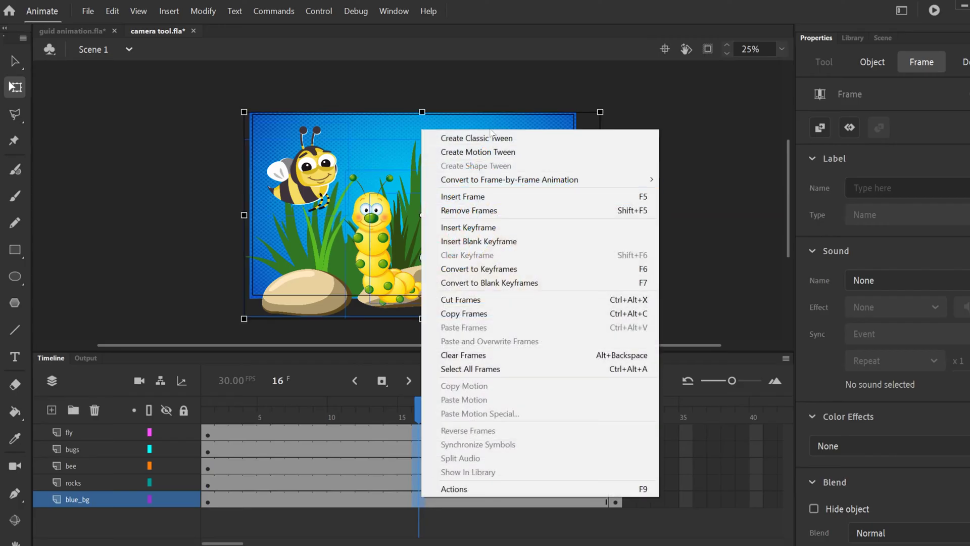
{"action": "left_click", "coordinate": [490, 139]}
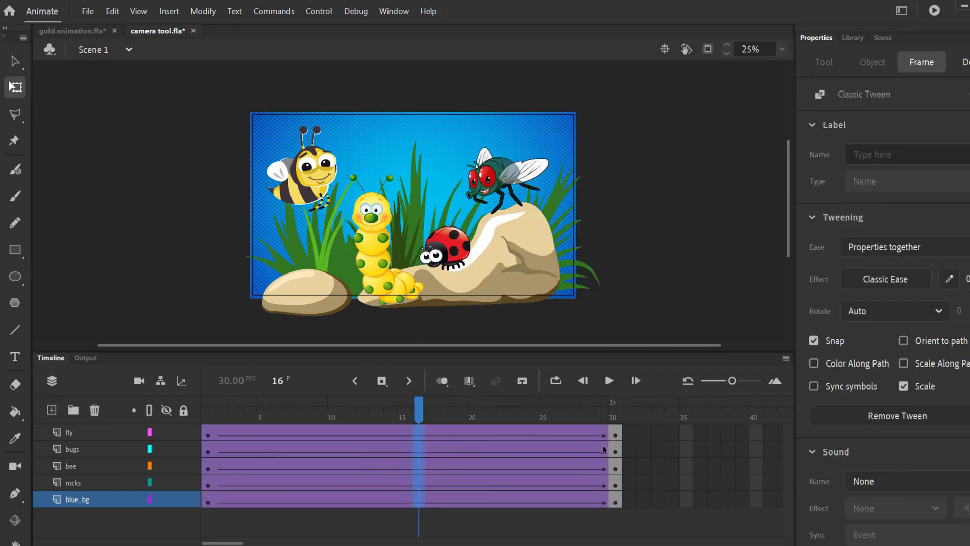
- Enlarge all artwork at frame 30 to about 3743 × 2171 px, shift it to frame the fly, and play the animation from frame 1
{"action": "left_click_drag", "start_coordinate": [617, 428], "coordinate": [616, 495]}
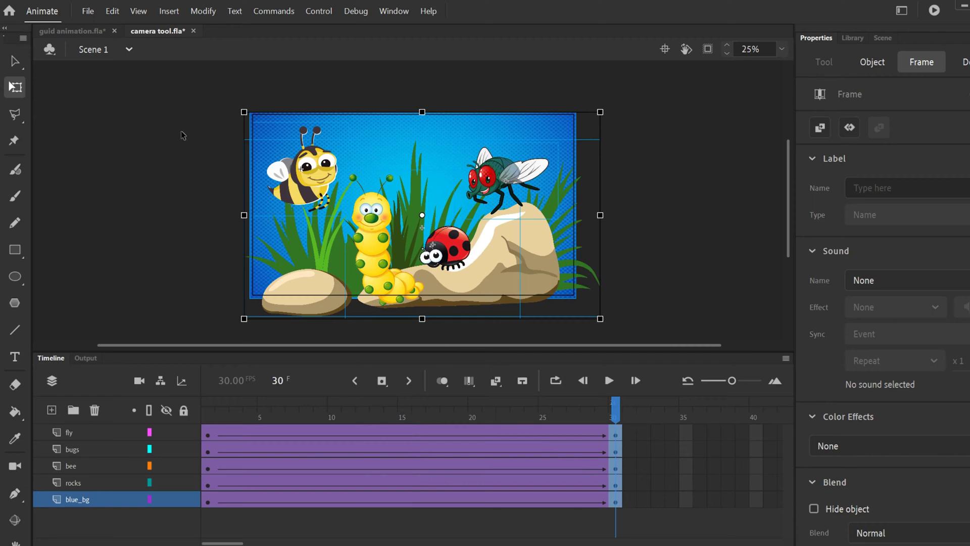
{"action": "left_click_drag", "start_coordinate": [244, 112], "coordinate": [108, 33]}
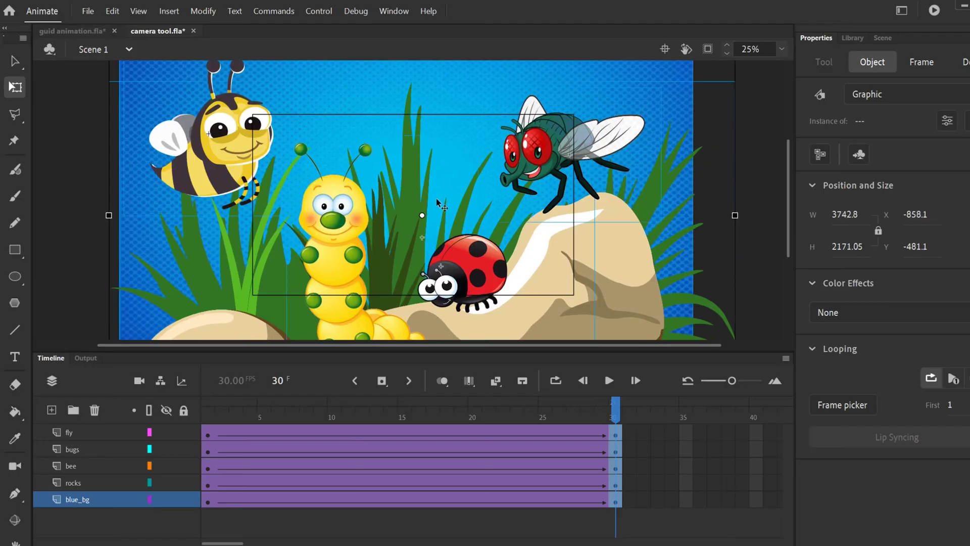
{"action": "left_click_drag", "start_coordinate": [540, 145], "coordinate": [451, 182]}
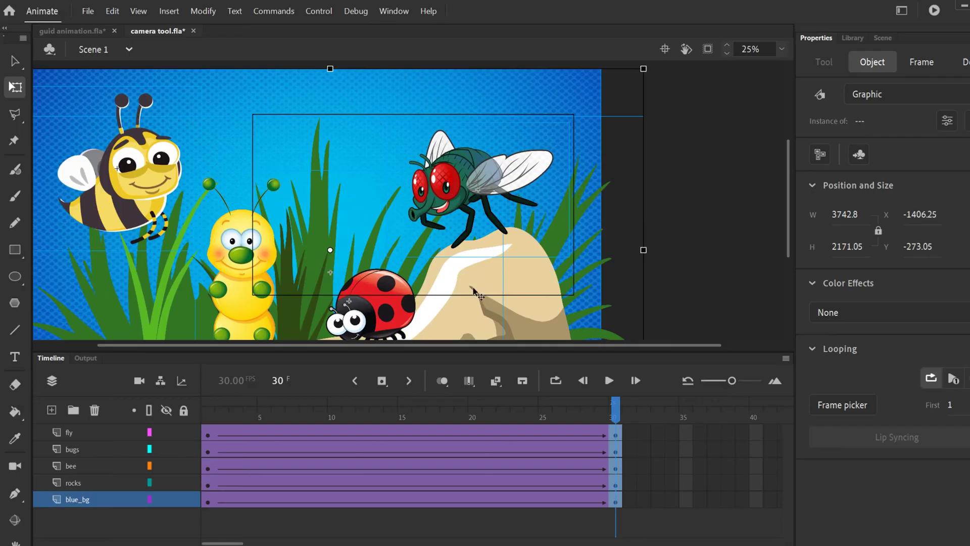
{"action": "left_click", "coordinate": [320, 411]}
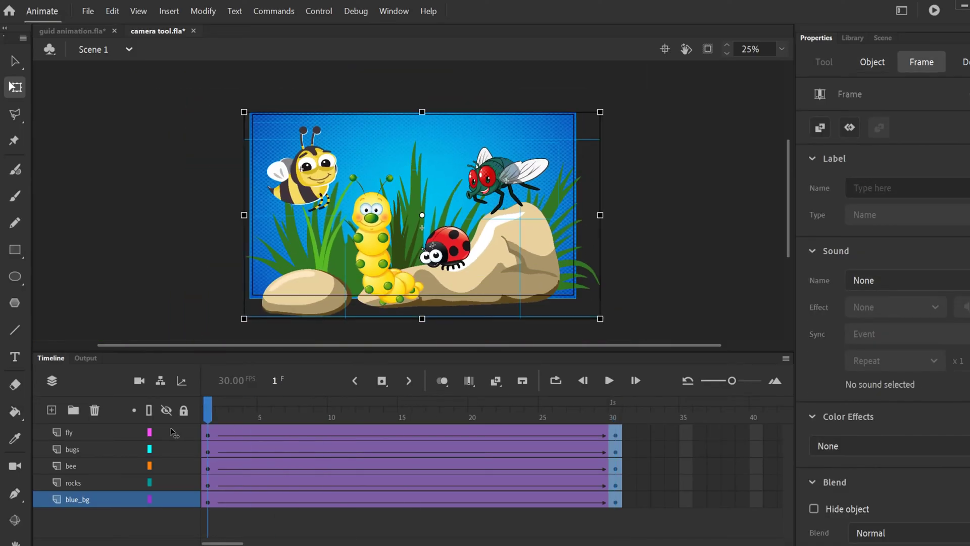
{"action": "left_click", "coordinate": [610, 380]}
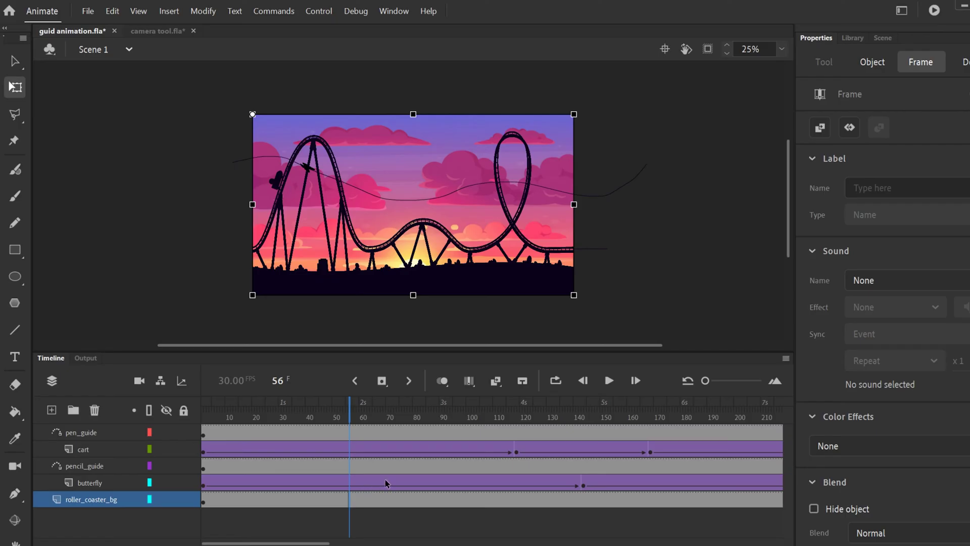
- Insert keyframes at frame 102 on every layer of the roller coaster animation, from pen_guide down to roller_coaster_bg
{"action": "left_click", "coordinate": [387, 483]}
{"action": "left_click", "coordinate": [400, 449]}
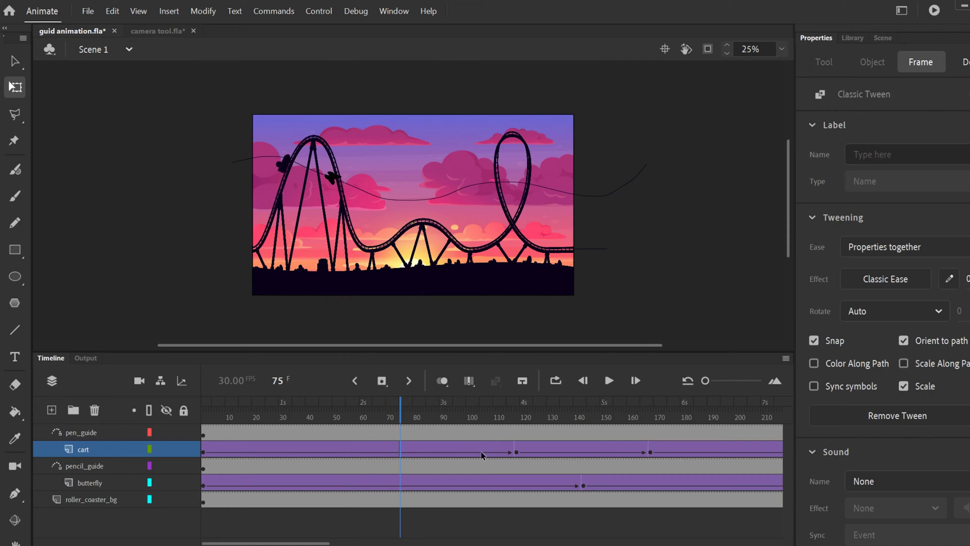
{"action": "left_click", "coordinate": [589, 449]}
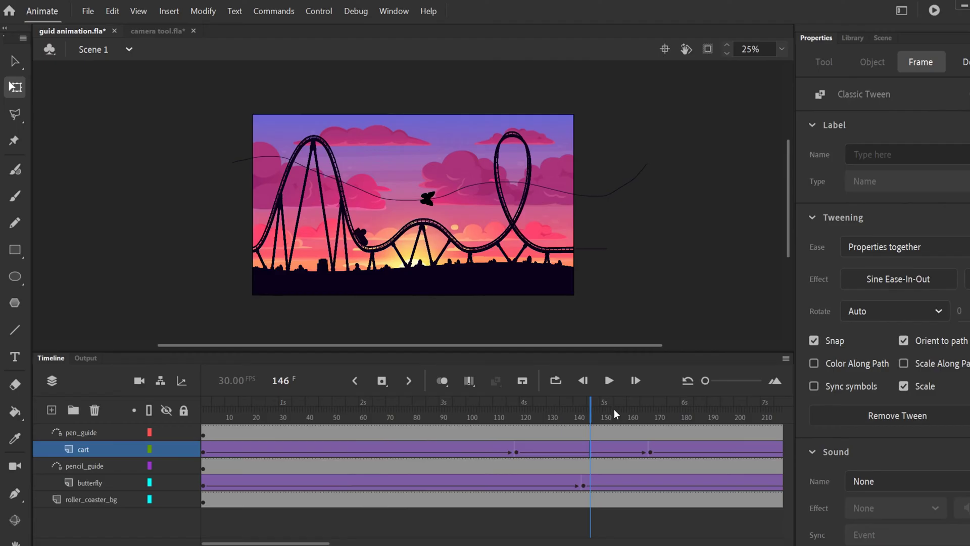
{"action": "left_click", "coordinate": [472, 431]}
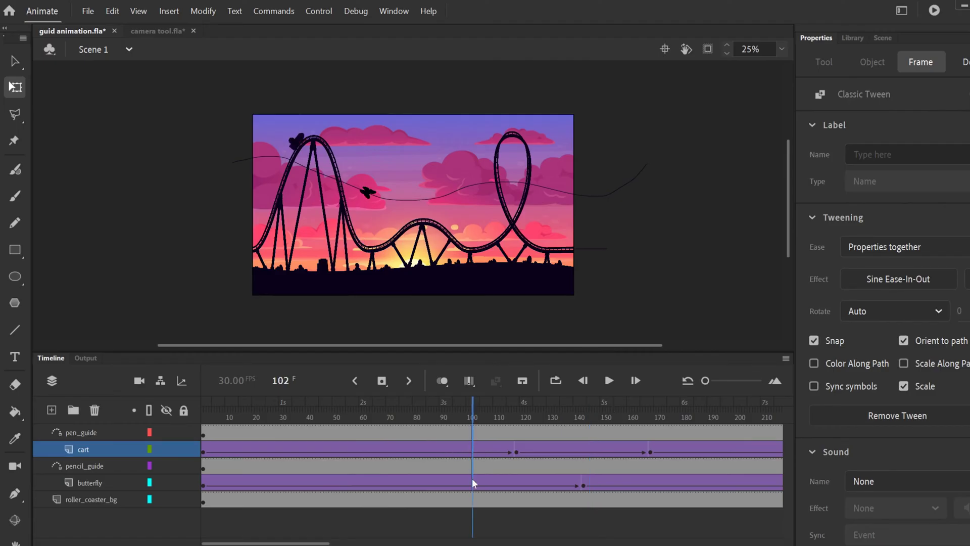
{"action": "left_click", "coordinate": [474, 503]}
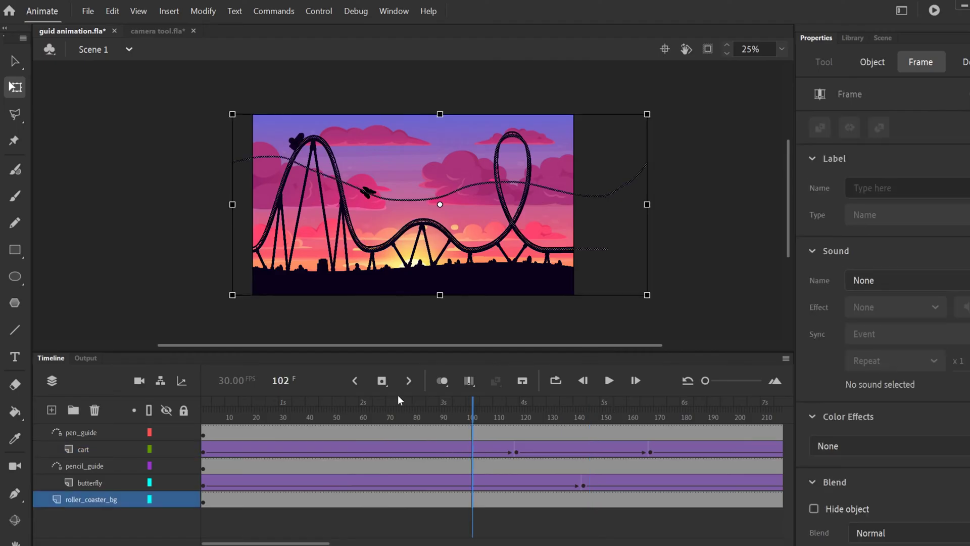
{"action": "left_click", "coordinate": [382, 381]}
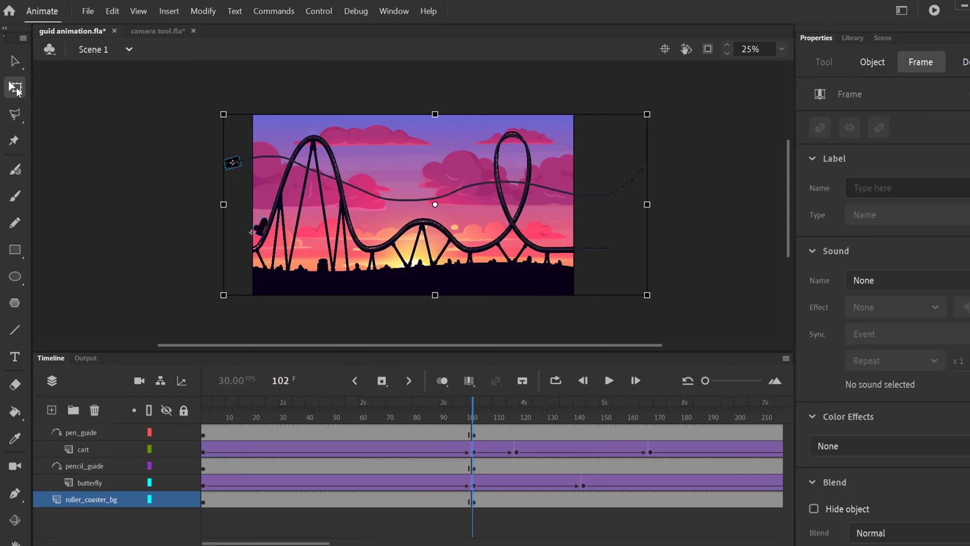
- Try to simulate a zoom by enlarging and shifting all roller coaster artwork at frame 102, and preview the animation
{"action": "left_click_drag", "start_coordinate": [222, 115], "coordinate": [52, 41]}
{"action": "left_click_drag", "start_coordinate": [293, 132], "coordinate": [435, 206]}
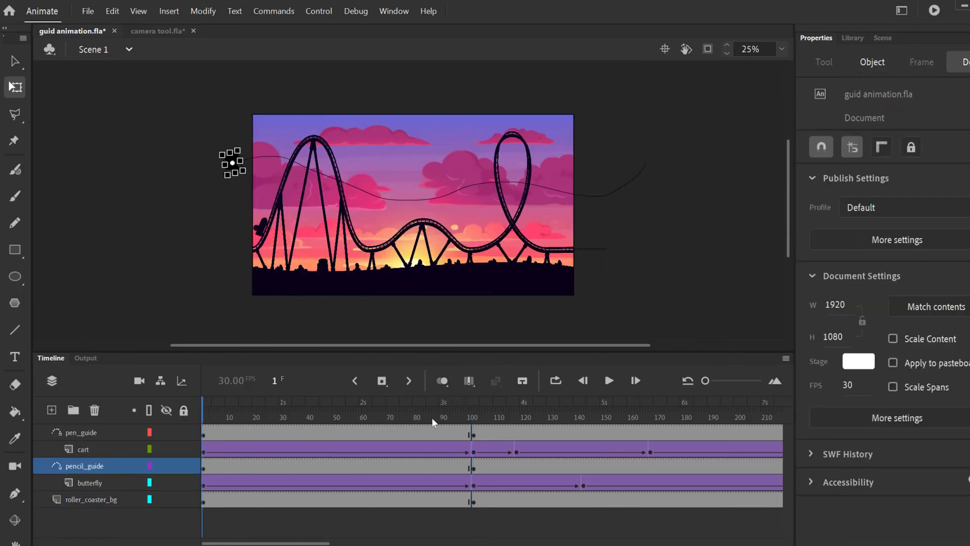
{"action": "left_click", "coordinate": [609, 380]}
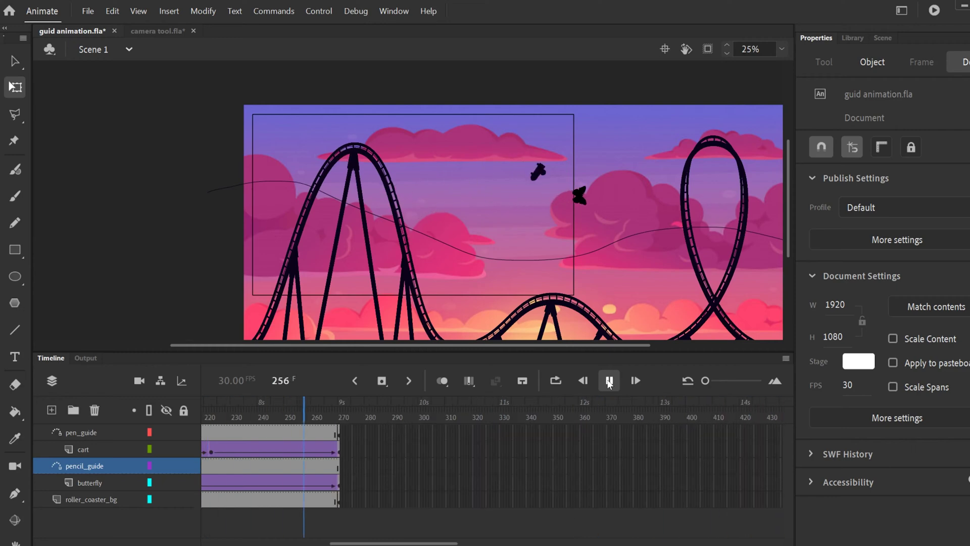
{"action": "left_click", "coordinate": [609, 382]}
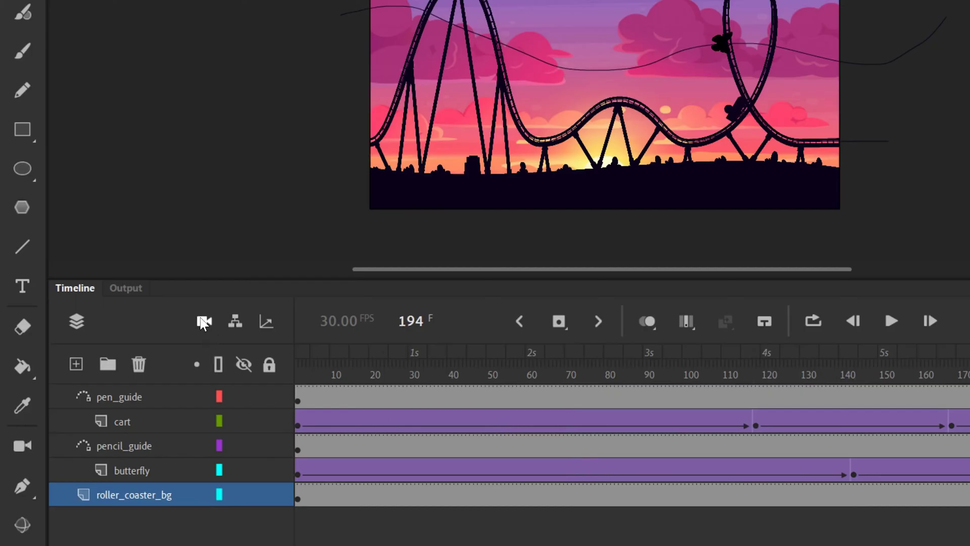
- Add a camera to the roller coaster scene, create a classic tween on the Camera layer, and play the animation
{"action": "left_click", "coordinate": [204, 322]}
{"action": "scroll", "coordinate": [632, 454], "scroll_direction": "right", "scroll_amount": 10}
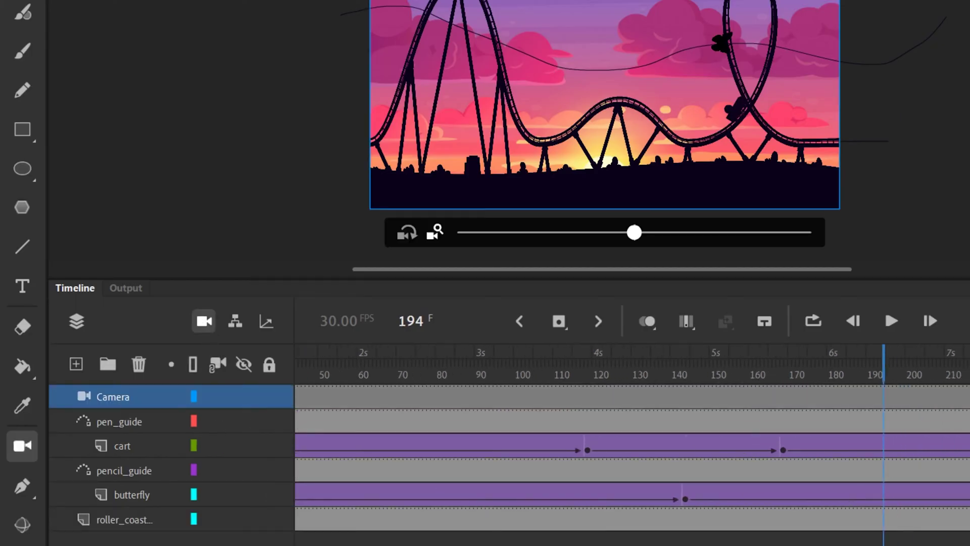
{"action": "right_click", "coordinate": [546, 397]}
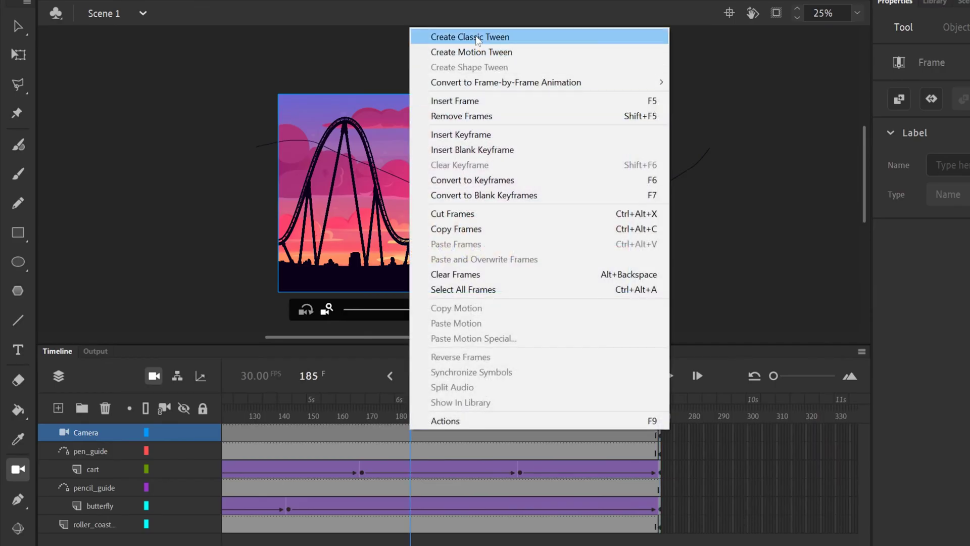
{"action": "left_click", "coordinate": [470, 37]}
{"action": "left_click", "coordinate": [669, 376]}
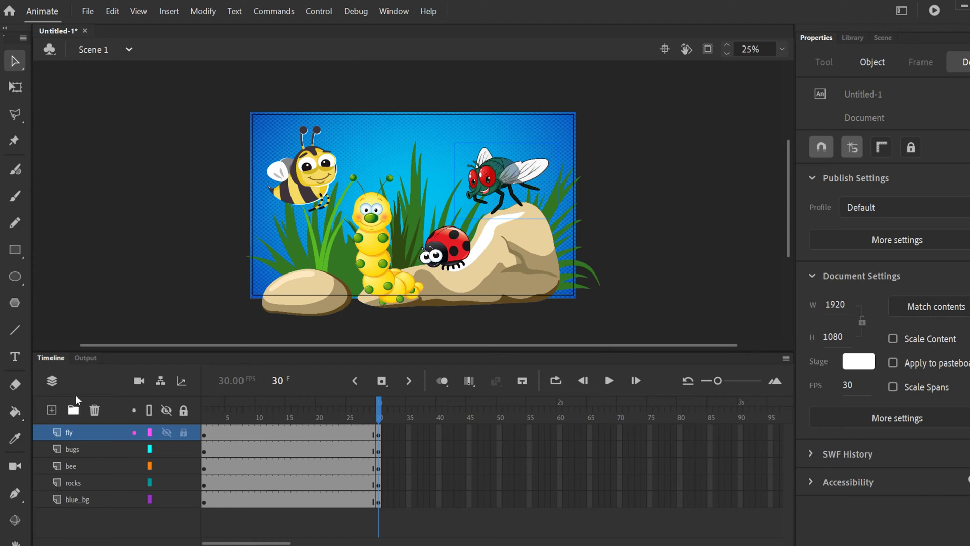
- Add a camera to the bug scene and zoom it in to 170%
{"action": "left_click", "coordinate": [138, 382]}
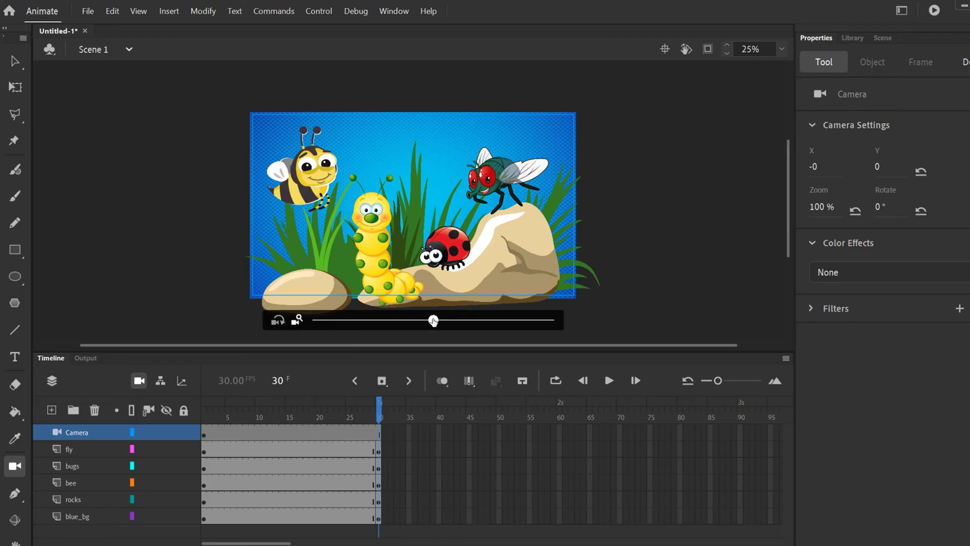
{"action": "left_click_drag", "start_coordinate": [434, 320], "coordinate": [534, 324]}
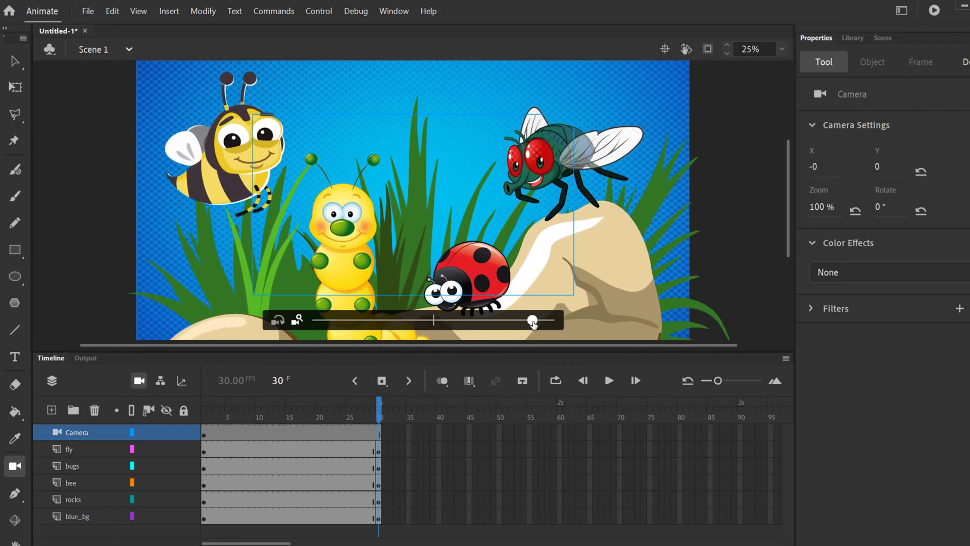
{"action": "left_click_drag", "start_coordinate": [533, 324], "coordinate": [534, 325]}
- Pan the camera horizontally and vertically across the bug scene, framing the fly and the bee in turn
{"action": "left_click_drag", "start_coordinate": [394, 207], "coordinate": [317, 211]}
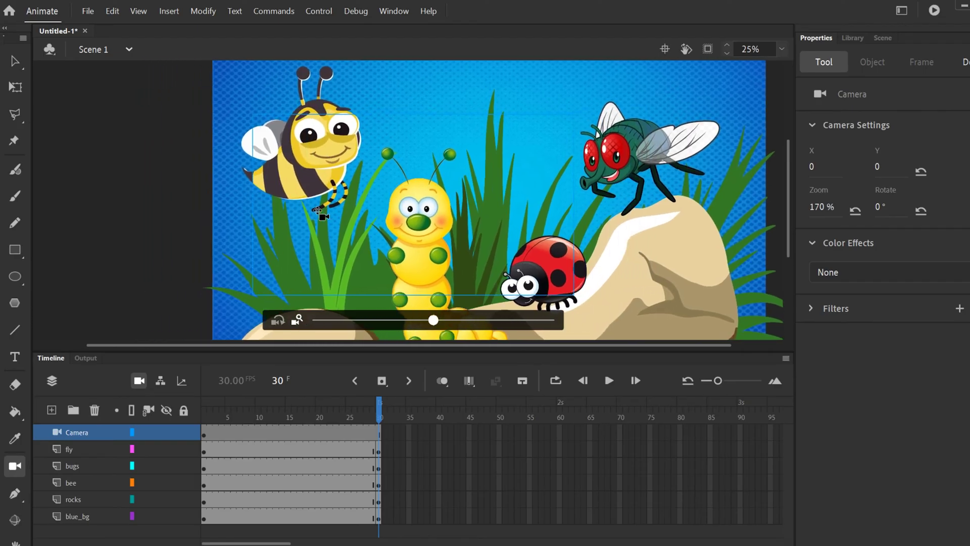
{"action": "left_click_drag", "start_coordinate": [318, 212], "coordinate": [427, 215]}
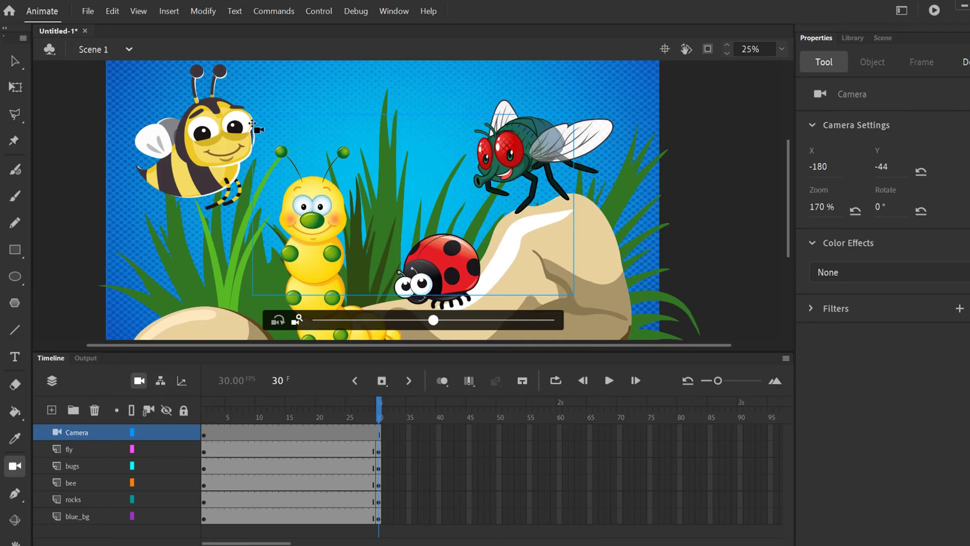
{"action": "left_click_drag", "start_coordinate": [404, 212], "coordinate": [443, 196]}
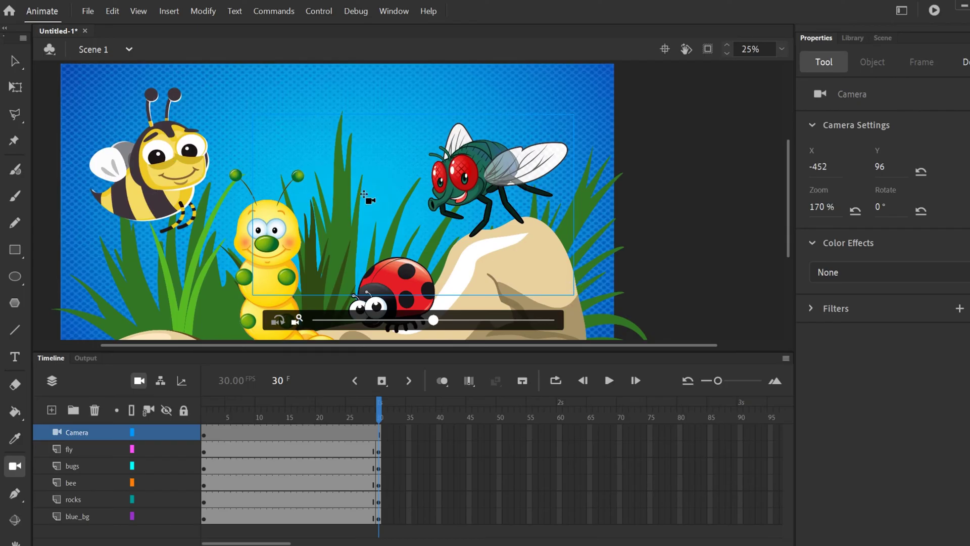
{"action": "left_click_drag", "start_coordinate": [378, 190], "coordinate": [209, 154]}
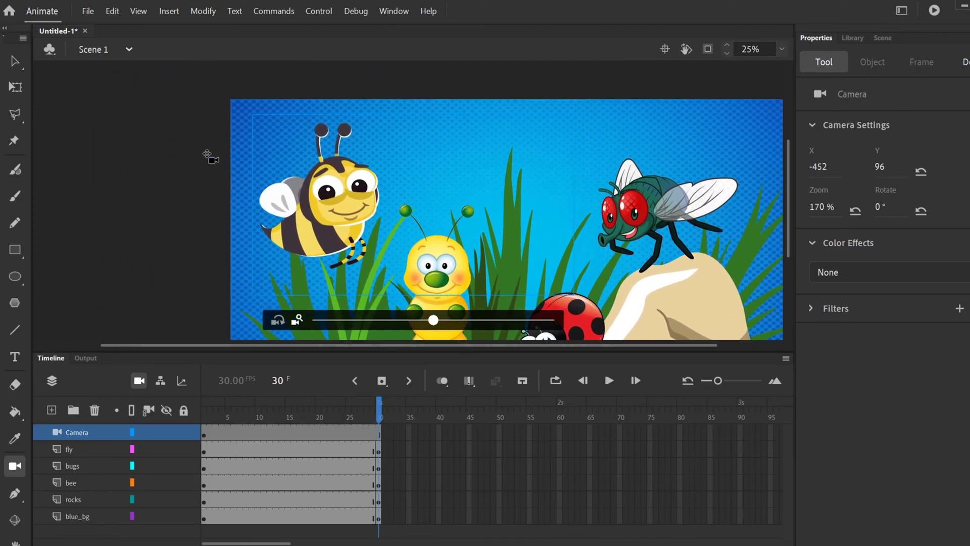
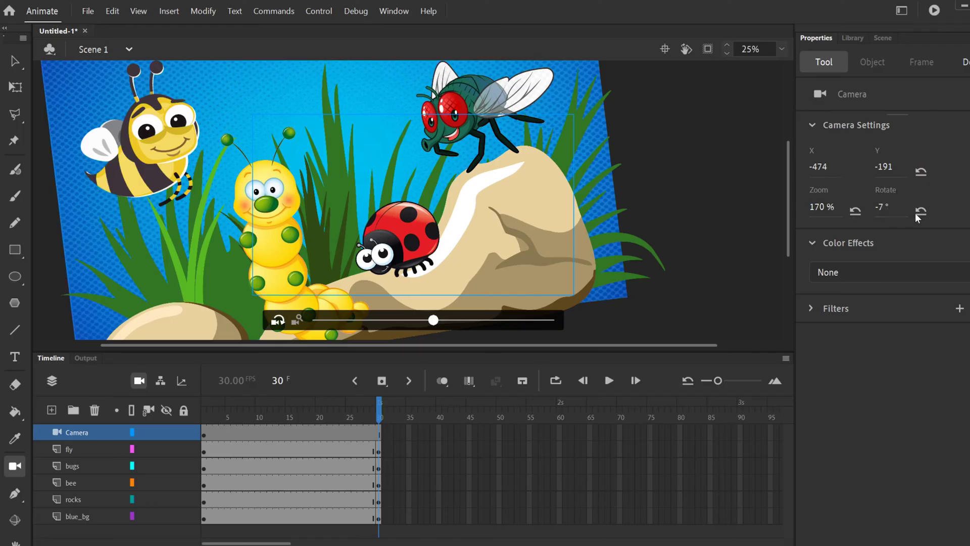
- Set the camera's X position to 673
{"action": "mouse_move", "coordinate": [818, 170]}
{"action": "left_mouse_down"}
{"action": "mouse_move", "coordinate": [828, 169]}
{"action": "mouse_move", "coordinate": [776, 166]}
{"action": "mouse_move", "coordinate": [815, 169]}
{"action": "left_mouse_up"}
{"action": "left_click", "coordinate": [829, 168]}
{"action": "type", "text": "673"}
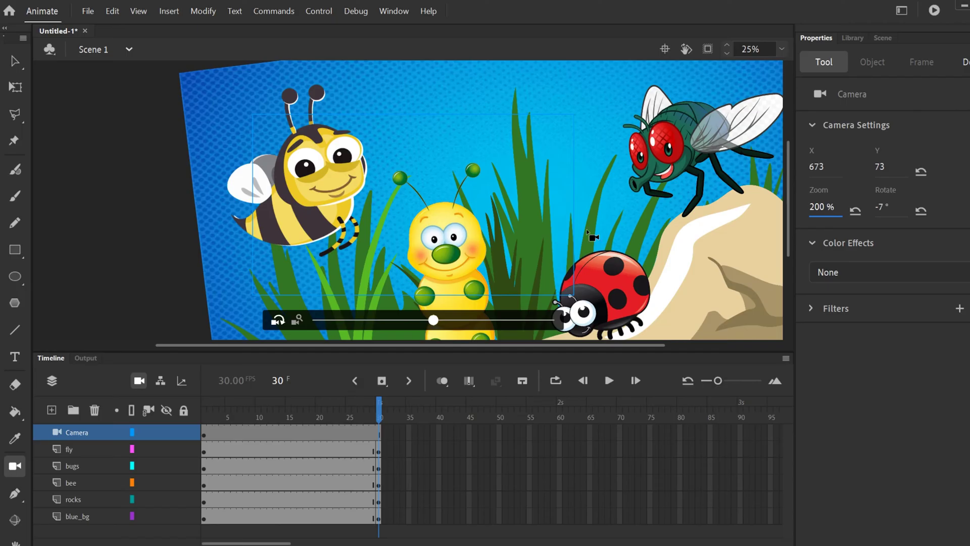
- Reset the camera's position, zoom and rotation to their defaults
{"action": "left_click", "coordinate": [921, 173]}
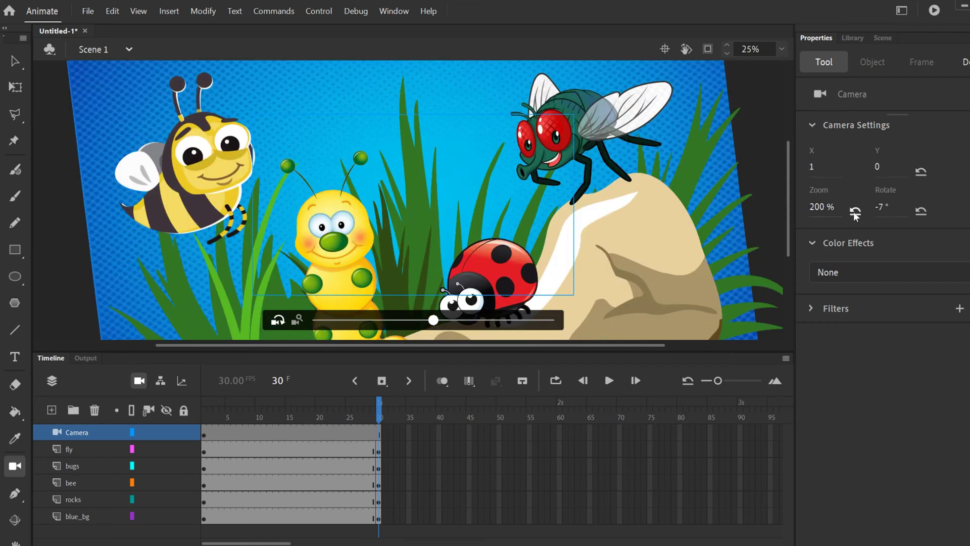
{"action": "left_click", "coordinate": [855, 213]}
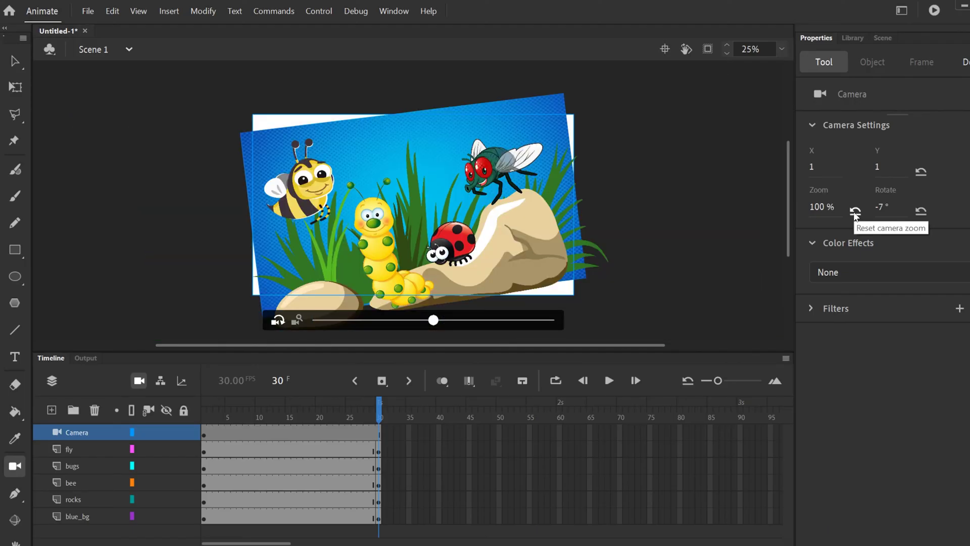
{"action": "left_click", "coordinate": [920, 211]}
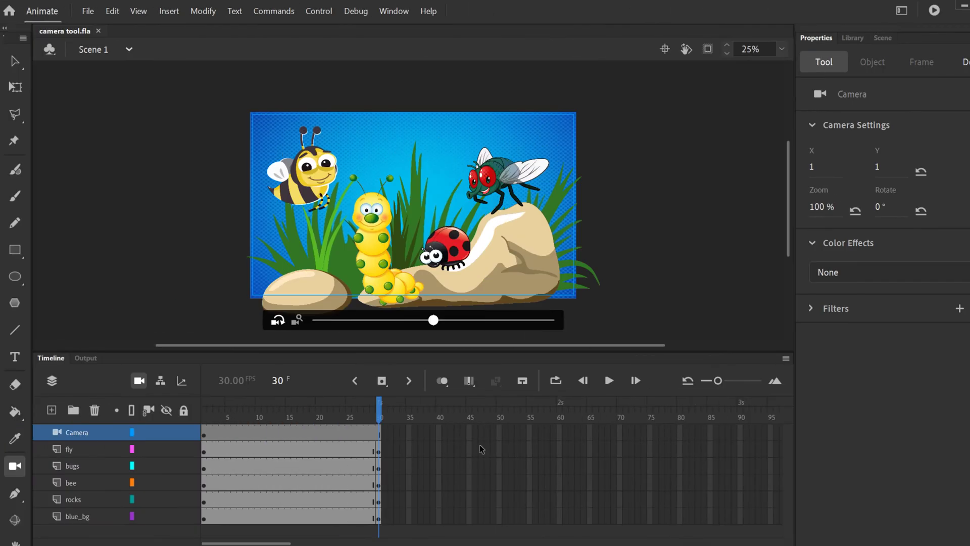
- Examine which artwork the fly, bugs, bee and rocks layers hold, including the bounds of the bitmaps on the bugs layer
{"action": "left_click", "coordinate": [78, 448]}
{"action": "left_click", "coordinate": [77, 466]}
{"action": "left_click", "coordinate": [78, 481]}
{"action": "left_click", "coordinate": [79, 498]}
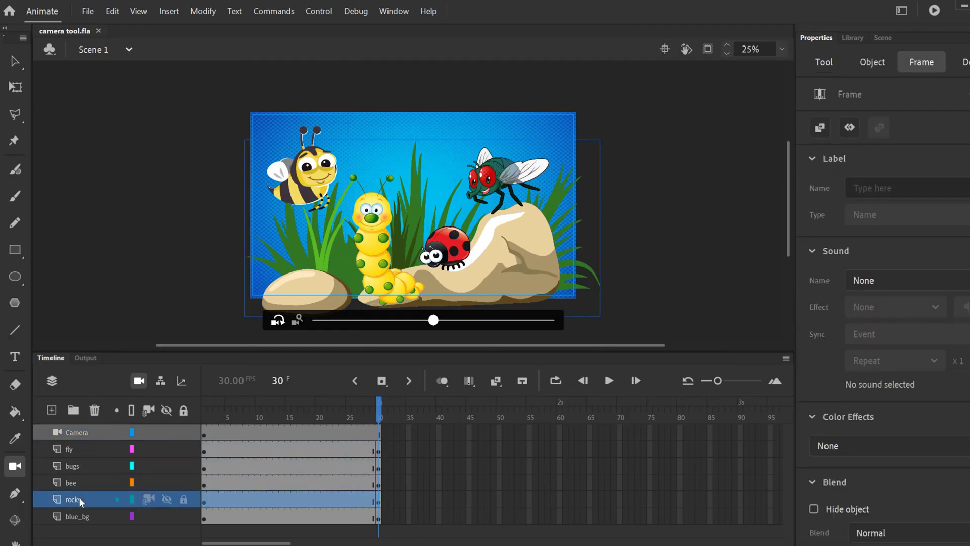
{"action": "left_click", "coordinate": [15, 87]}
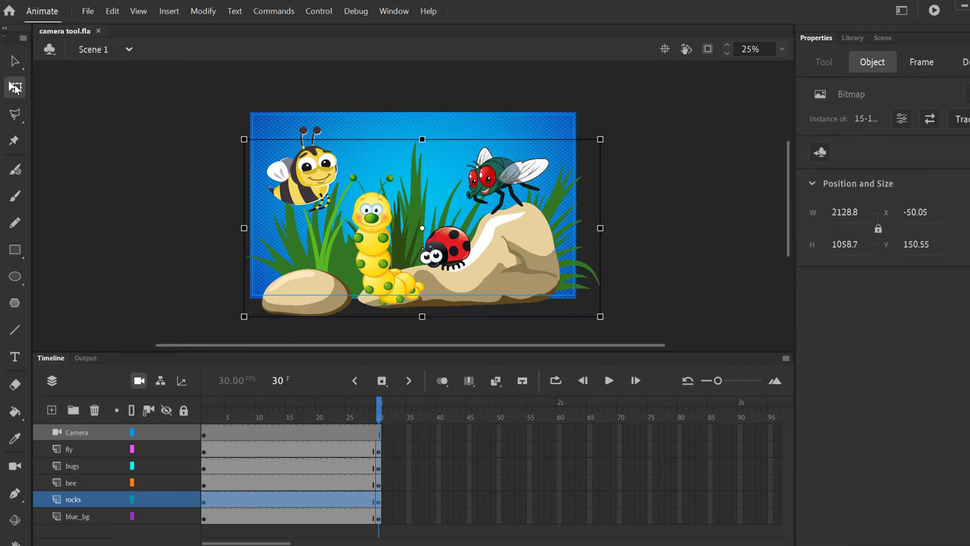
{"action": "left_click", "coordinate": [80, 449]}
{"action": "left_click", "coordinate": [85, 464]}
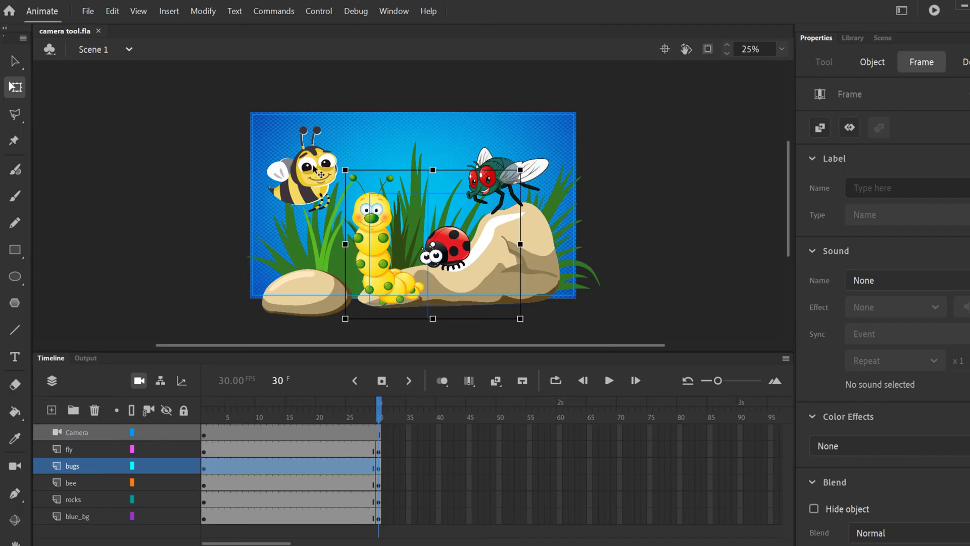
{"action": "left_click", "coordinate": [319, 173]}
{"action": "left_click", "coordinate": [372, 228]}
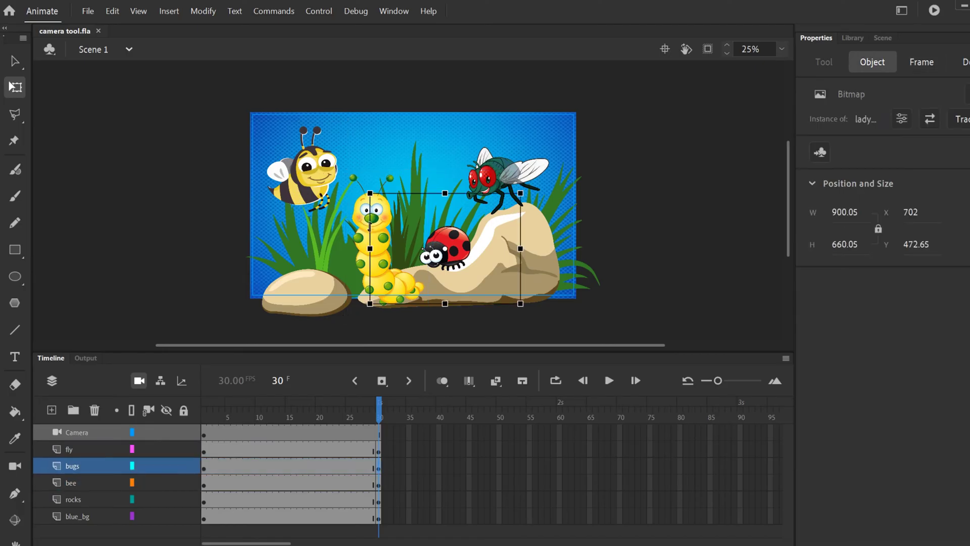
- Insert a keyframe at frame 30 on the Camera layer with the Camera tool active
{"action": "left_click", "coordinate": [70, 433]}
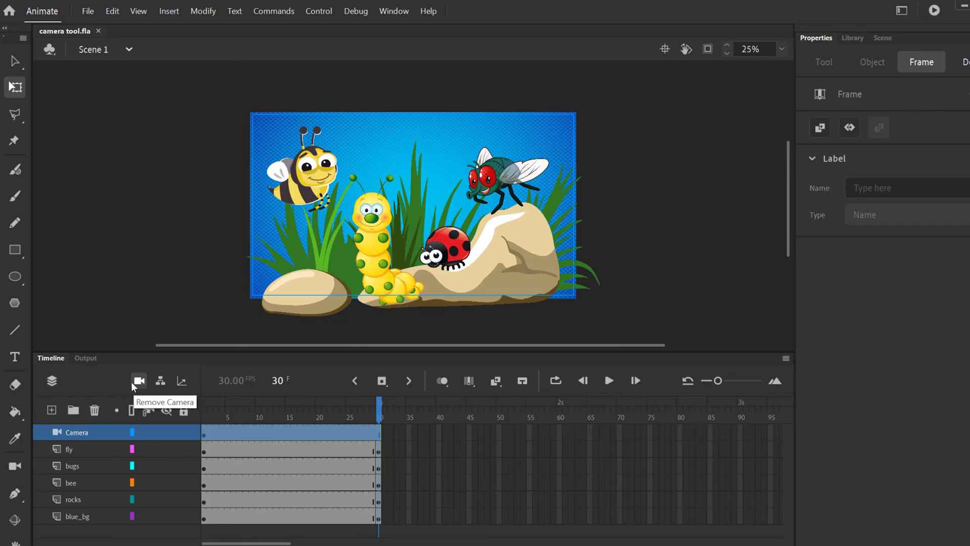
{"action": "left_click", "coordinate": [14, 467]}
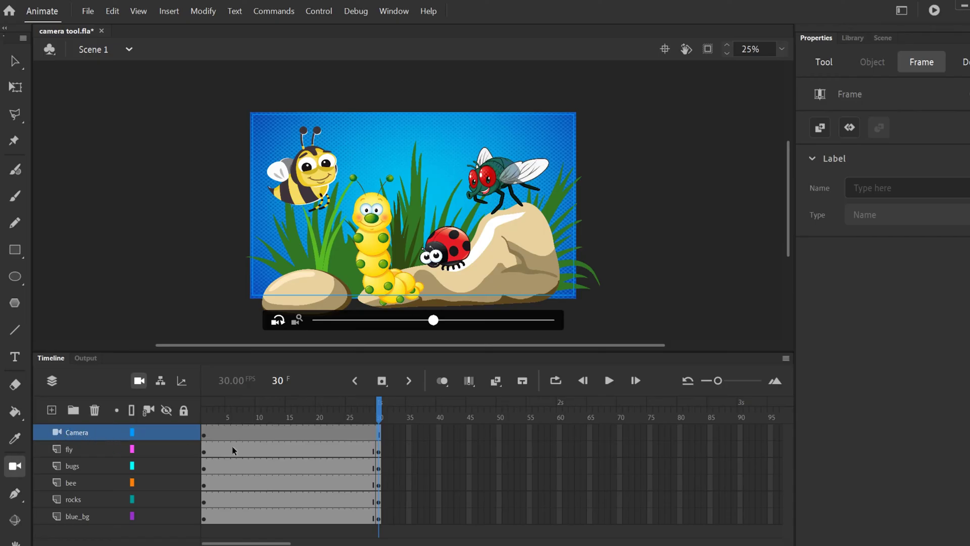
{"action": "left_click", "coordinate": [203, 436]}
{"action": "left_click", "coordinate": [379, 436]}
{"action": "right_click", "coordinate": [378, 435]}
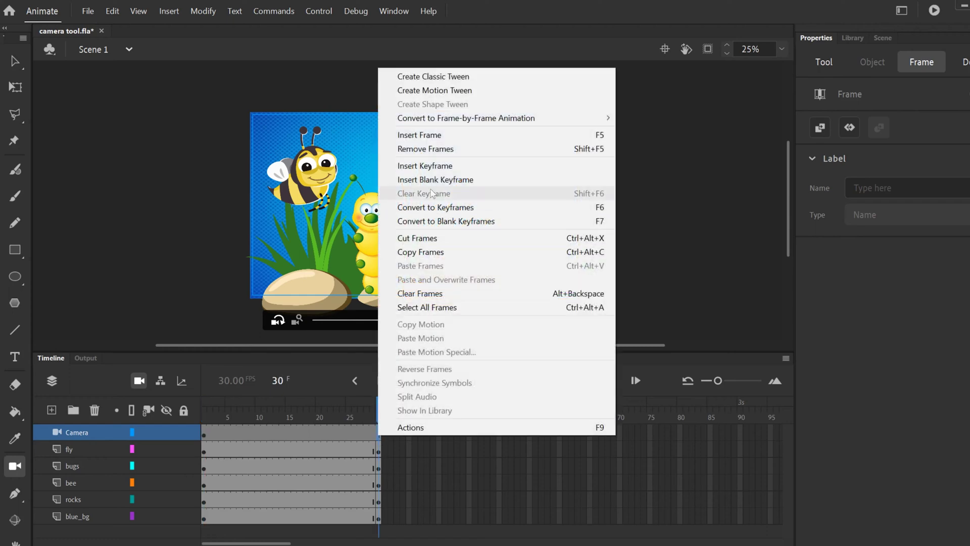
{"action": "left_click", "coordinate": [433, 171]}
- Create a classic tween on the Camera layer between the keyframes at frames 1 and 30
{"action": "left_click", "coordinate": [272, 435]}
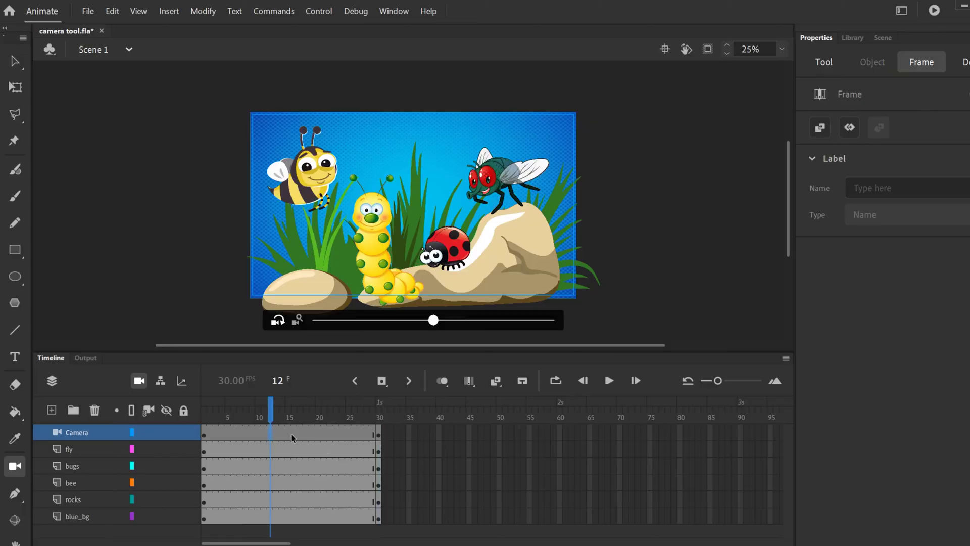
{"action": "left_click", "coordinate": [292, 435]}
{"action": "right_click", "coordinate": [292, 434]}
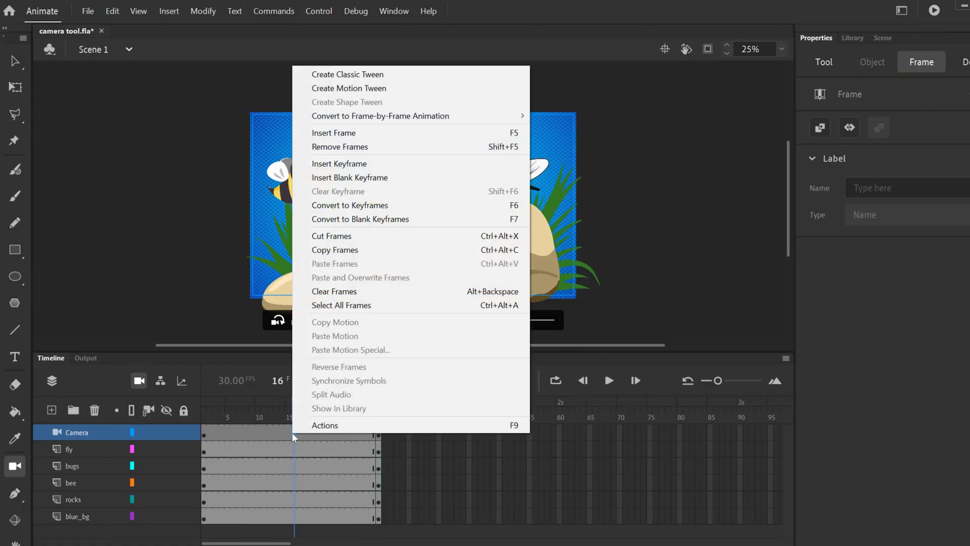
{"action": "left_click", "coordinate": [357, 77]}
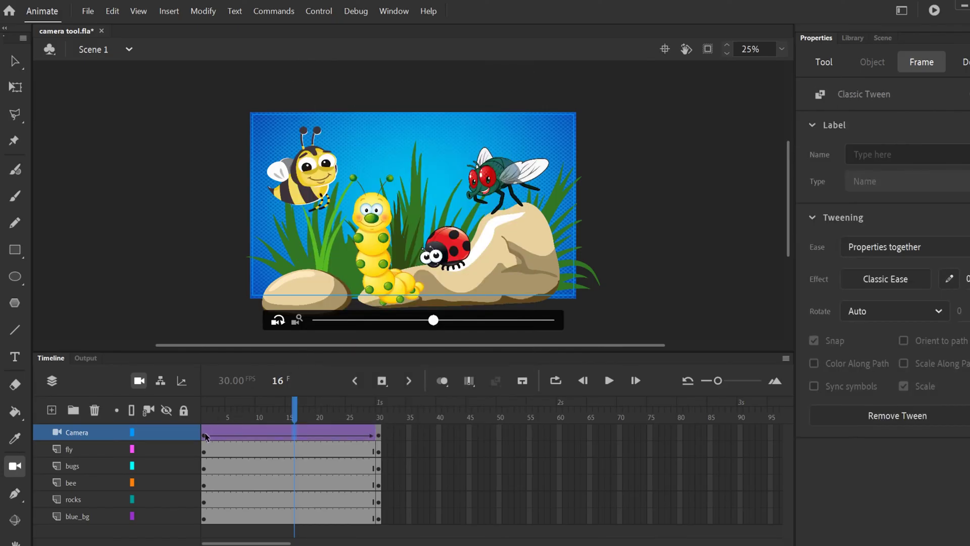
- At frame 30, zoom the camera in to about 162% and pan it toward the fly, to about X -375, Y 149
{"action": "left_click", "coordinate": [379, 435]}
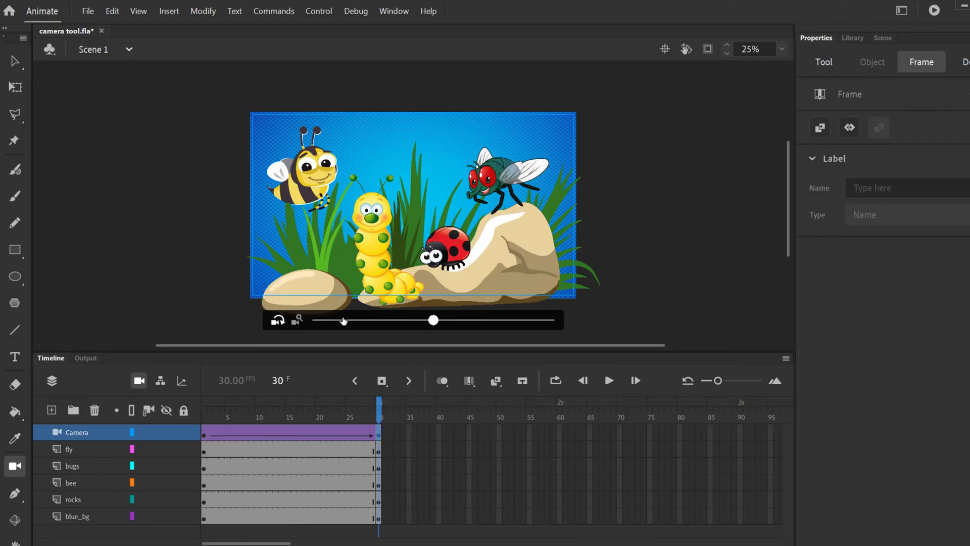
{"action": "left_click", "coordinate": [298, 323]}
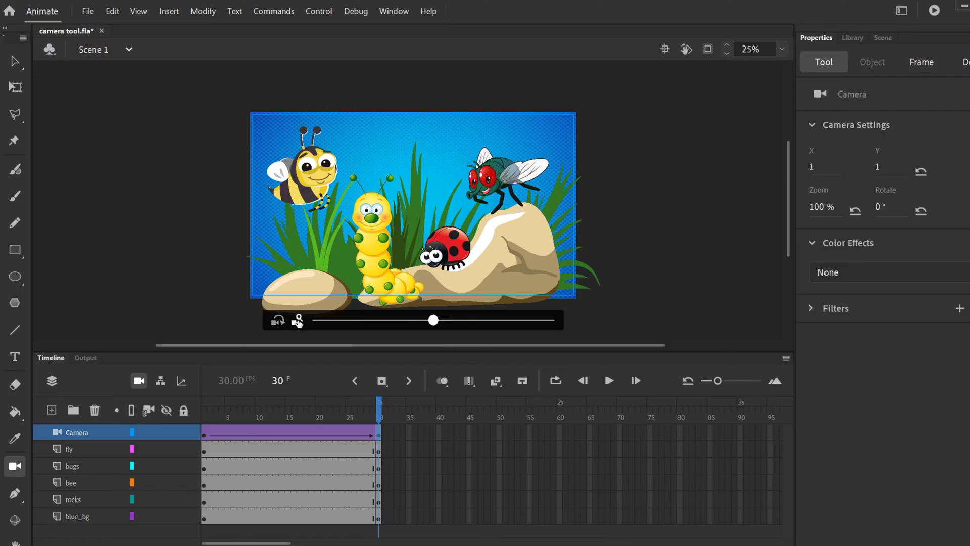
{"action": "left_click_drag", "start_coordinate": [433, 320], "coordinate": [526, 324]}
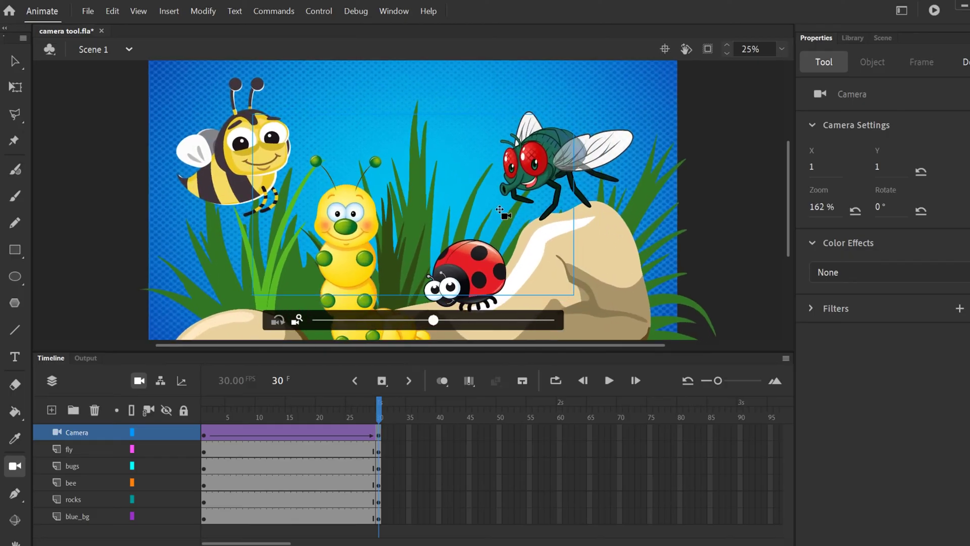
{"action": "left_click_drag", "start_coordinate": [443, 234], "coordinate": [503, 211]}
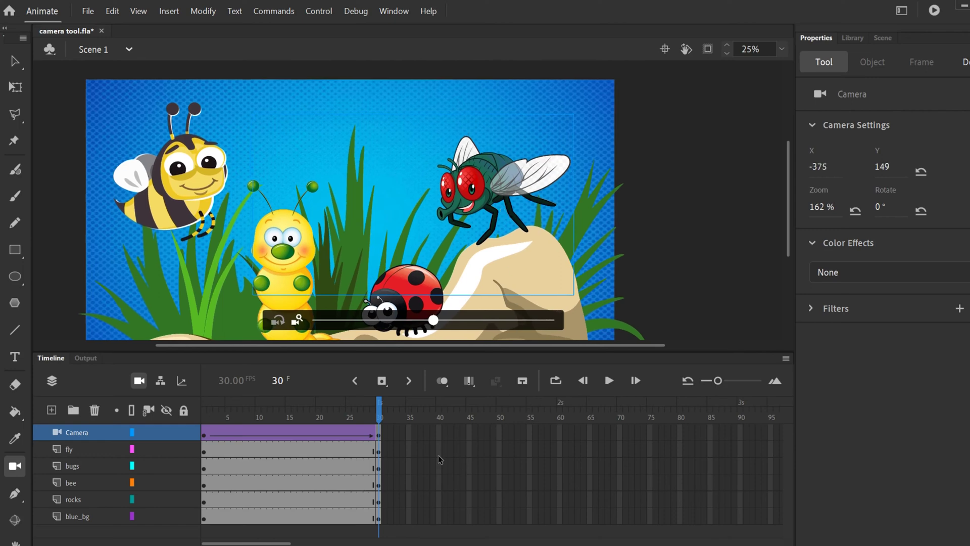
- Play the camera move from frame 1 to check the zoom toward the fly
{"action": "left_click", "coordinate": [295, 425]}
{"action": "key", "text": "shift+comma"}
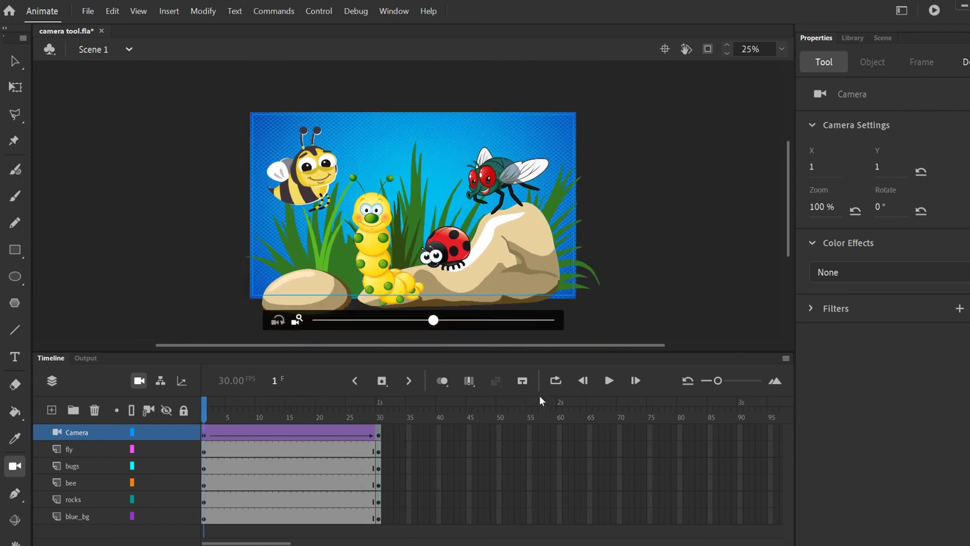
{"action": "left_click", "coordinate": [608, 380]}
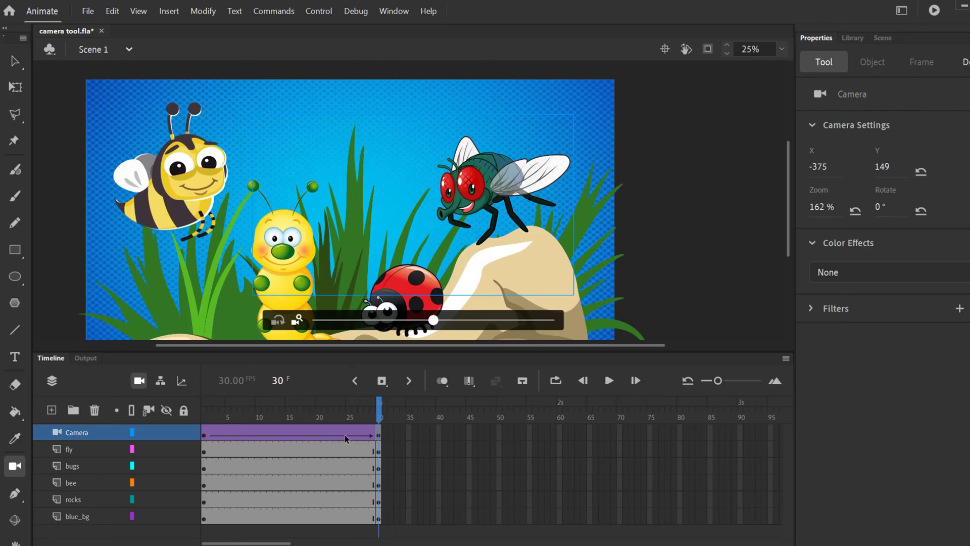
- Apply the Quart Ease In Out effect to the camera's classic tween
{"action": "left_click", "coordinate": [306, 438]}
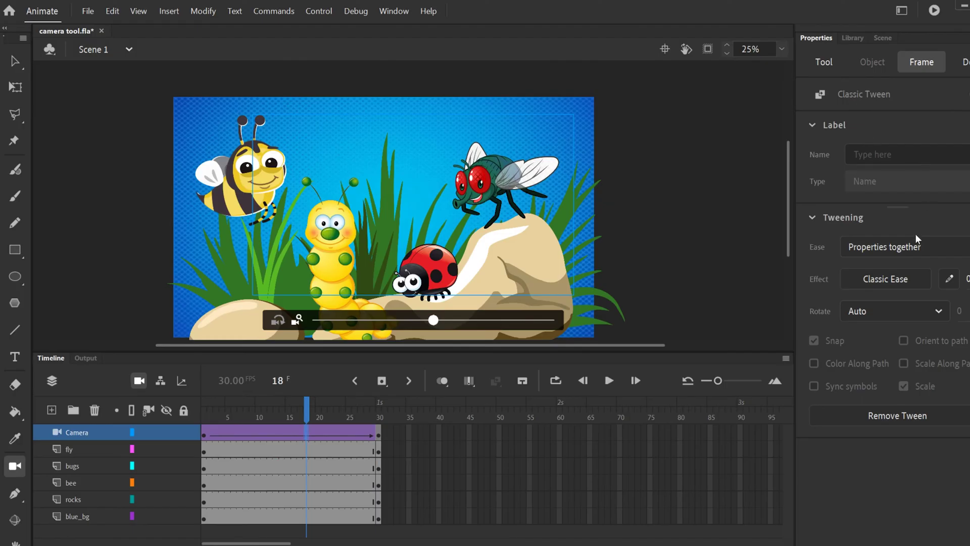
{"action": "left_click", "coordinate": [886, 277]}
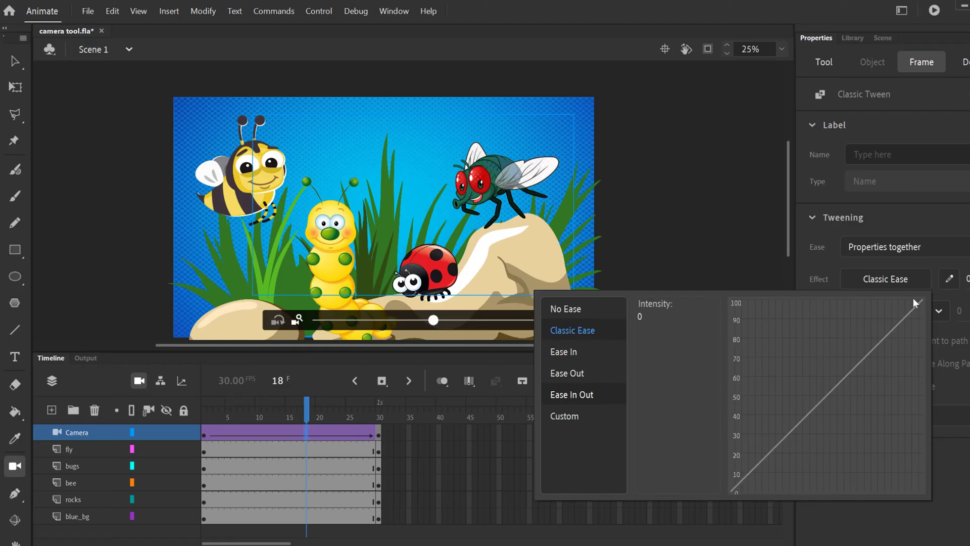
{"action": "left_click", "coordinate": [571, 395]}
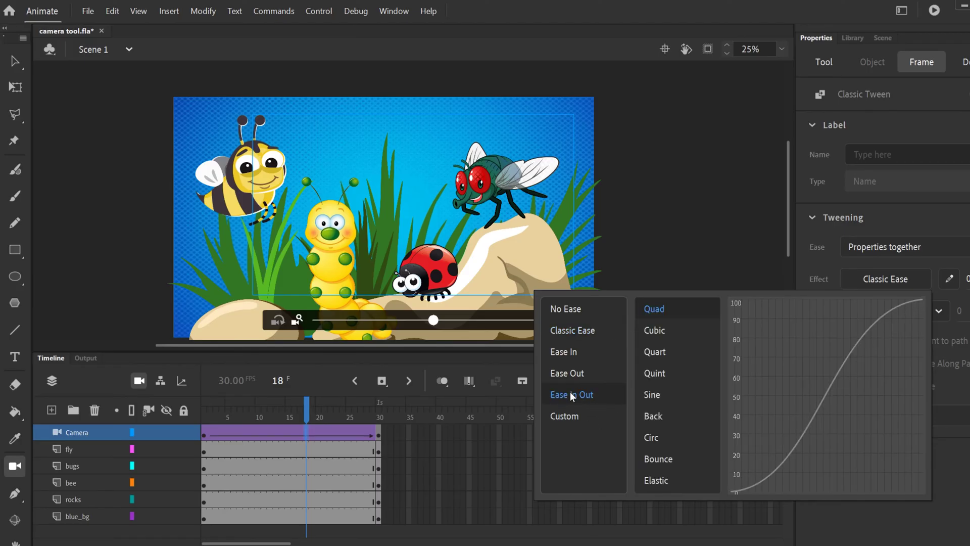
{"action": "left_click", "coordinate": [659, 352]}
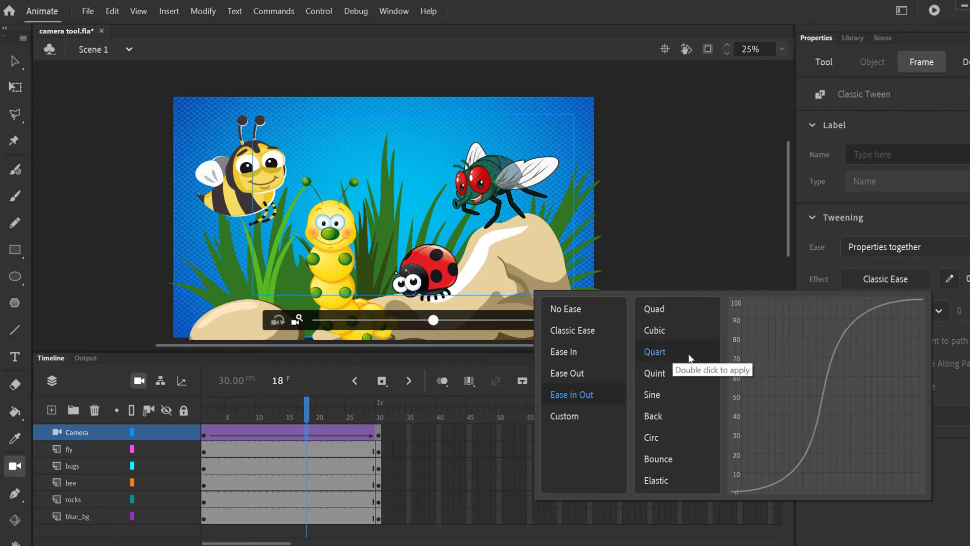
{"action": "double_click", "coordinate": [654, 352]}
- Play the eased camera move from the start and return the playhead to frame 1
{"action": "left_click_drag", "start_coordinate": [303, 412], "coordinate": [204, 411]}
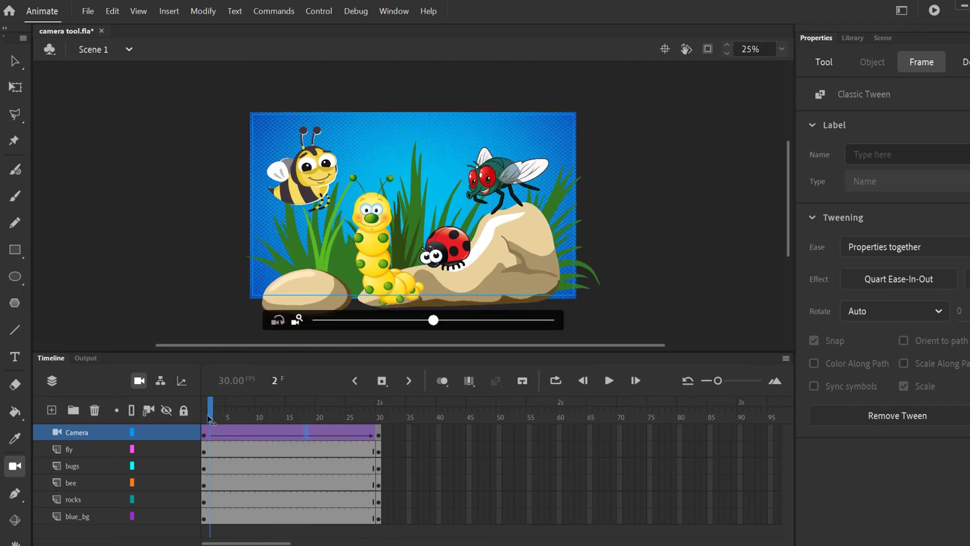
{"action": "left_click", "coordinate": [606, 381]}
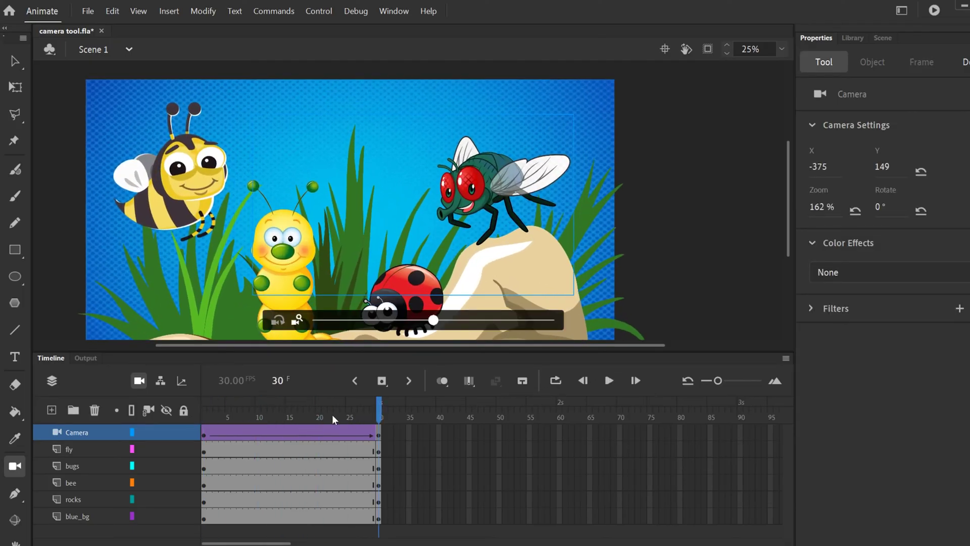
{"action": "left_click_drag", "start_coordinate": [332, 414], "coordinate": [192, 416]}
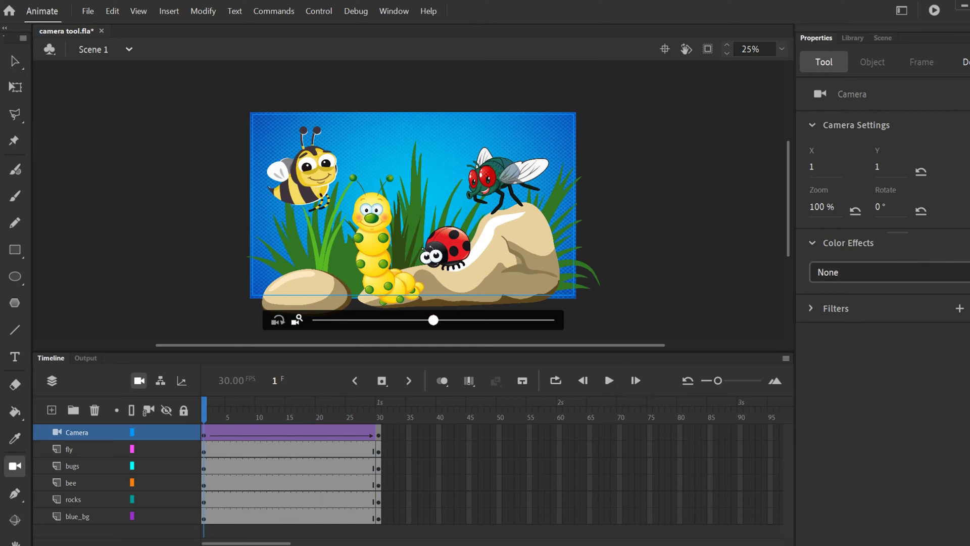
- Try a fade-in with a fully transparent Alpha color effect on the camera at frame 1, and reset the color effect to None
{"action": "left_click", "coordinate": [849, 272]}
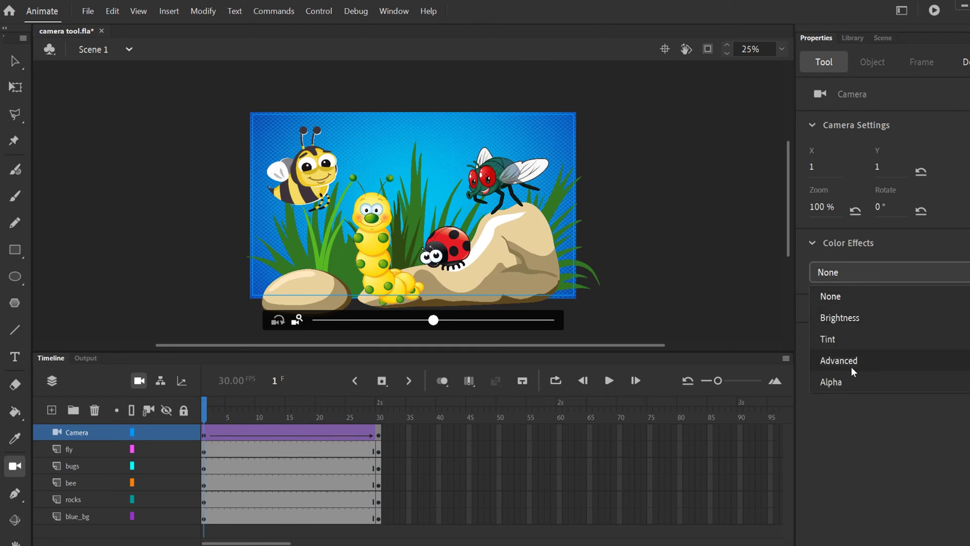
{"action": "left_click", "coordinate": [831, 382]}
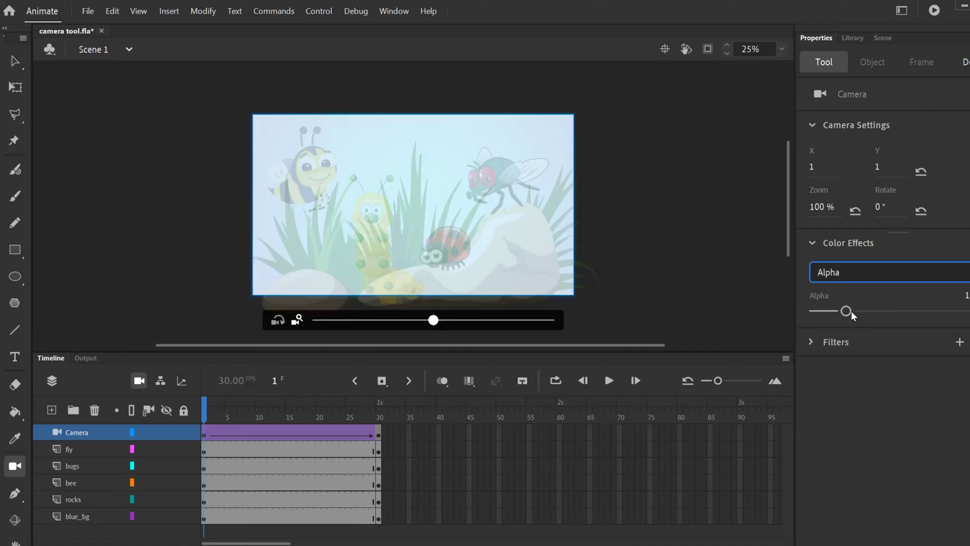
{"action": "left_click_drag", "start_coordinate": [848, 312], "coordinate": [759, 313]}
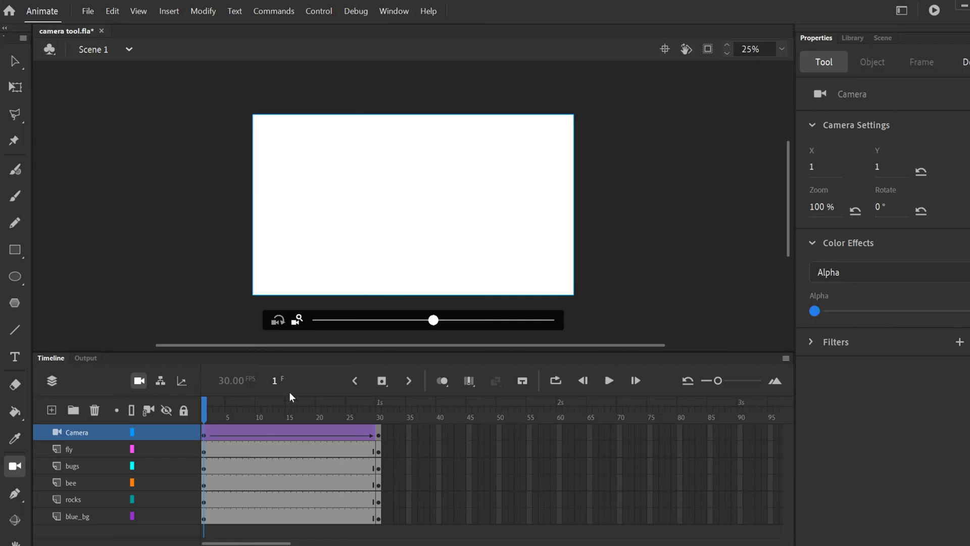
{"action": "left_click_drag", "start_coordinate": [213, 411], "coordinate": [371, 427]}
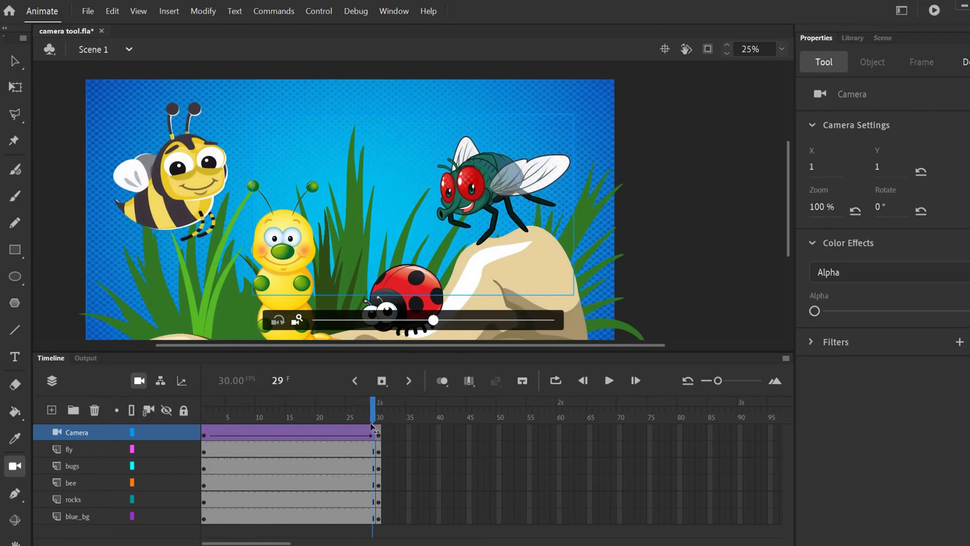
{"action": "left_click", "coordinate": [936, 273]}
{"action": "left_click", "coordinate": [840, 296]}
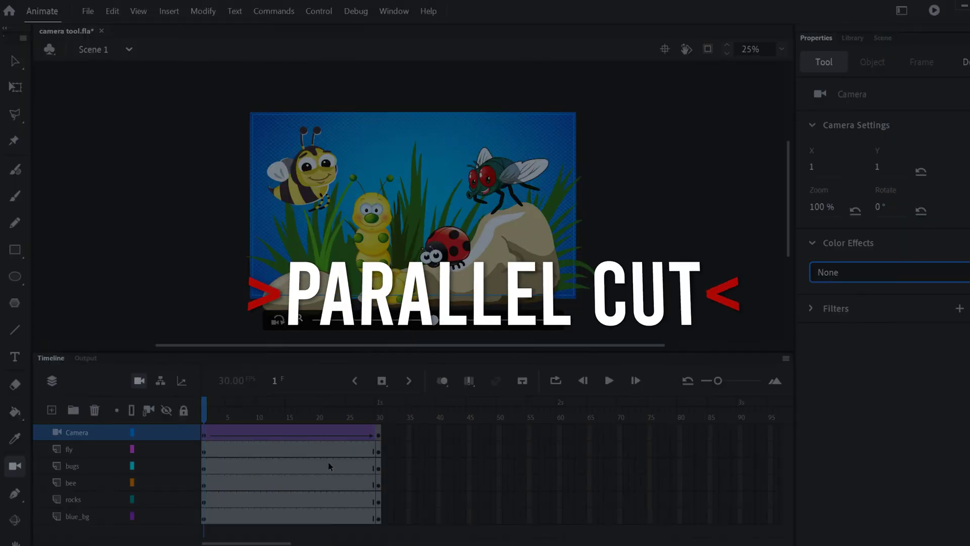
- Insert keyframes at frame 31 on all layers, from Camera down to blue_bg
{"action": "left_click", "coordinate": [379, 418]}
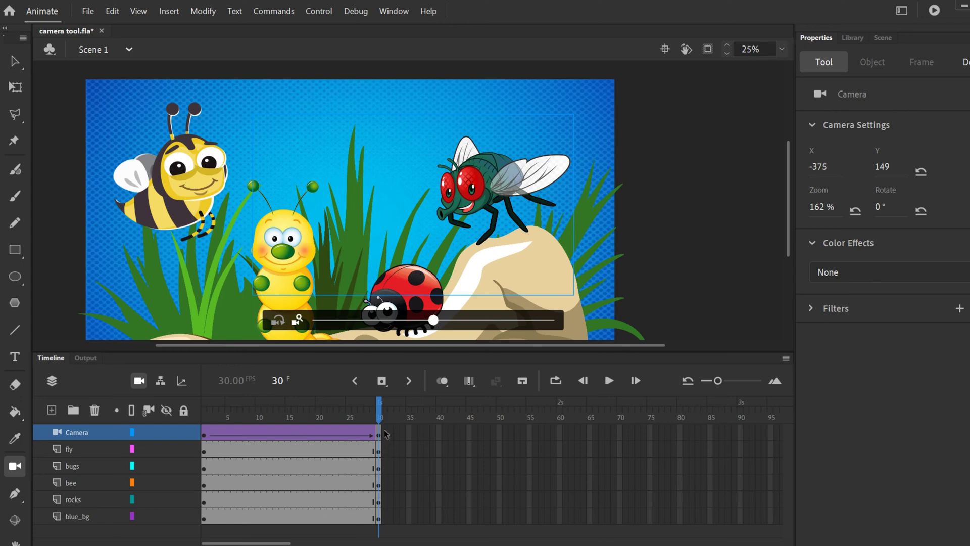
{"action": "left_click_drag", "start_coordinate": [386, 467], "coordinate": [385, 518]}
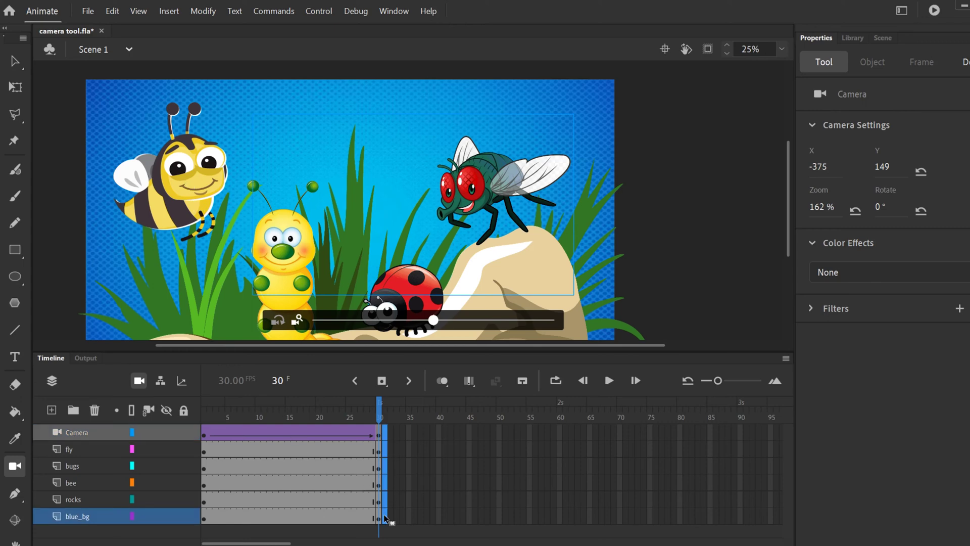
{"action": "right_click", "coordinate": [387, 519]}
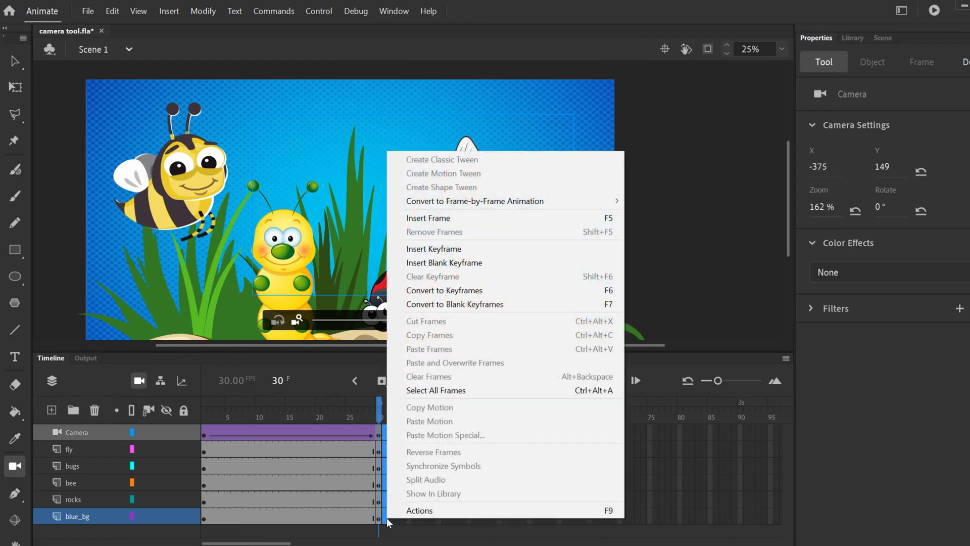
{"action": "left_click", "coordinate": [440, 248]}
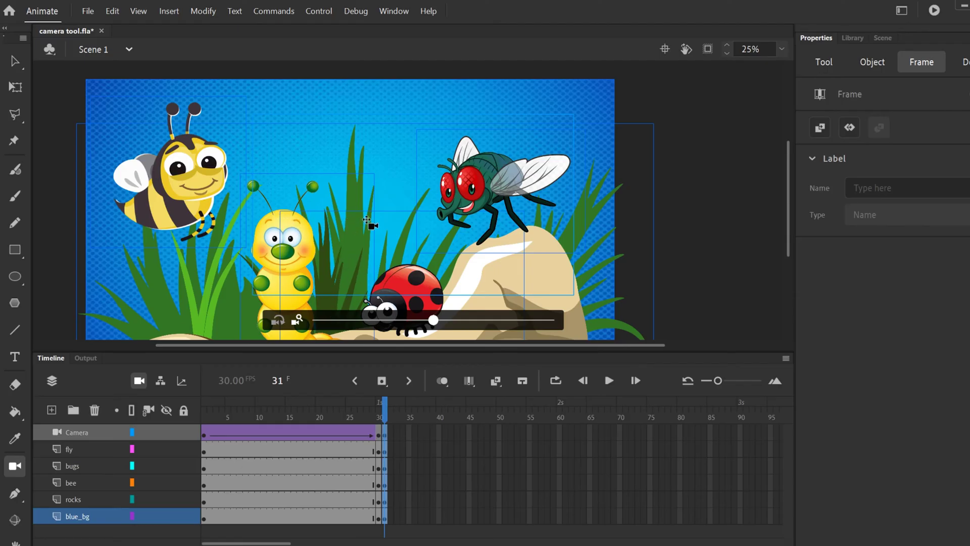
- At frame 31, frame the bee with the camera at about 203% zoom, X 859, Y 440, and preview the cut
{"action": "left_click", "coordinate": [382, 435]}
{"action": "left_click_drag", "start_coordinate": [385, 268], "coordinate": [372, 223]}
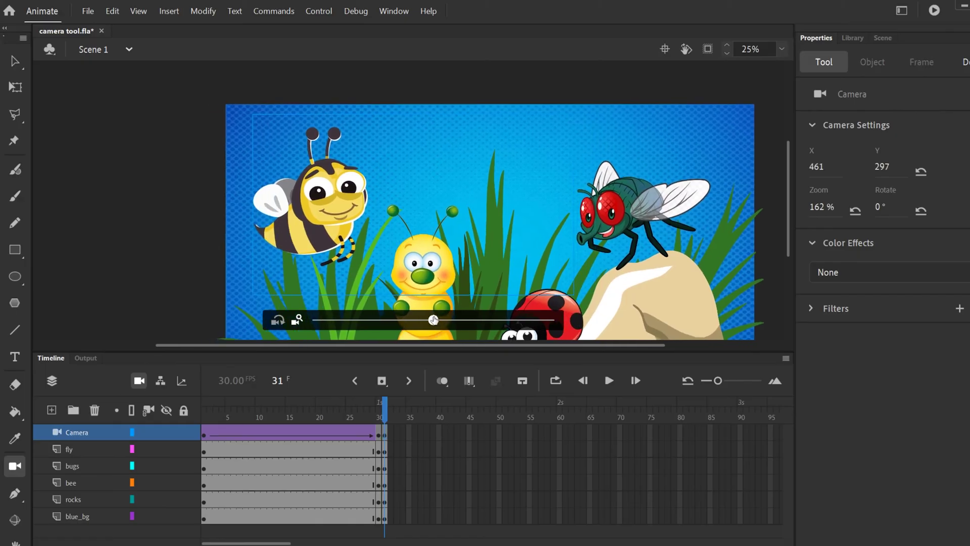
{"action": "left_click_drag", "start_coordinate": [433, 319], "coordinate": [481, 320]}
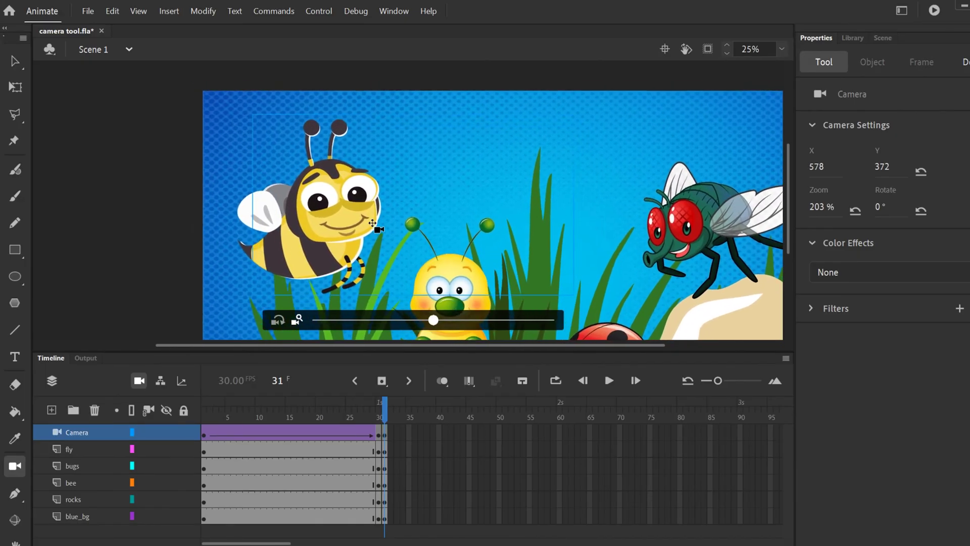
{"action": "left_click_drag", "start_coordinate": [372, 223], "coordinate": [351, 223]}
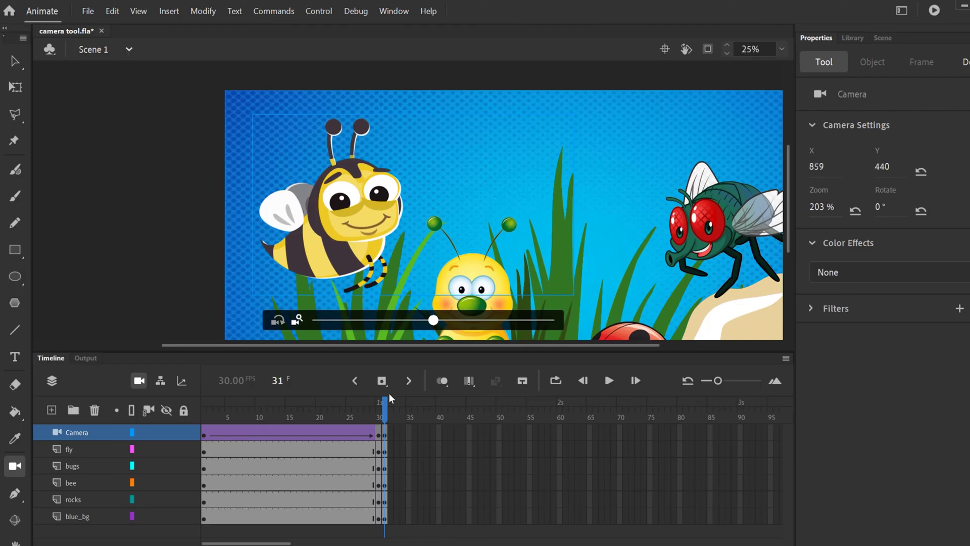
{"action": "left_click_drag", "start_coordinate": [204, 417], "coordinate": [385, 432]}
- Insert keyframes at frame 60 on all layers, from Camera down to blue_bg
{"action": "left_click_drag", "start_coordinate": [559, 433], "coordinate": [559, 521]}
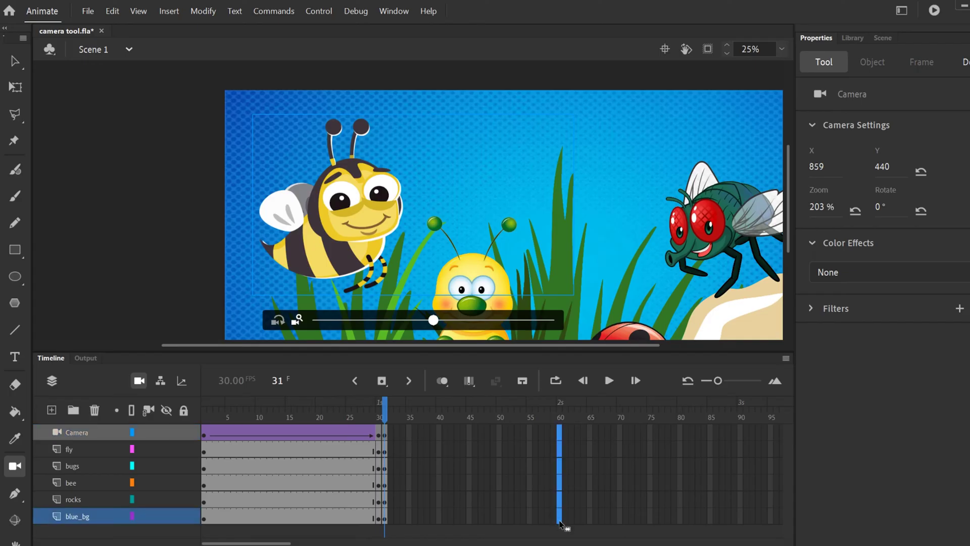
{"action": "right_click", "coordinate": [560, 522]}
{"action": "left_click", "coordinate": [605, 248]}
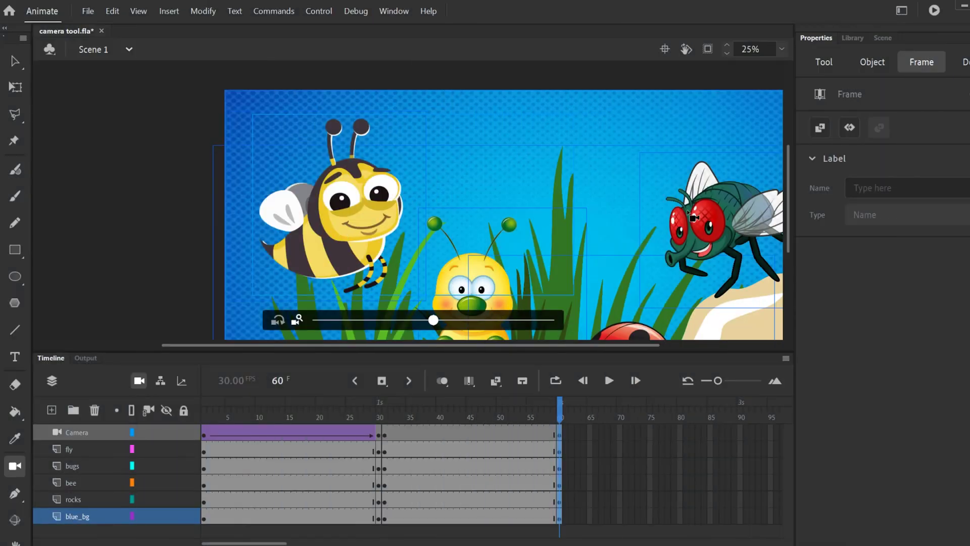
- Create a classic tween on the Camera layer between the keyframes at frames 31 and 60
{"action": "left_click", "coordinate": [469, 434]}
{"action": "right_click", "coordinate": [472, 433]}
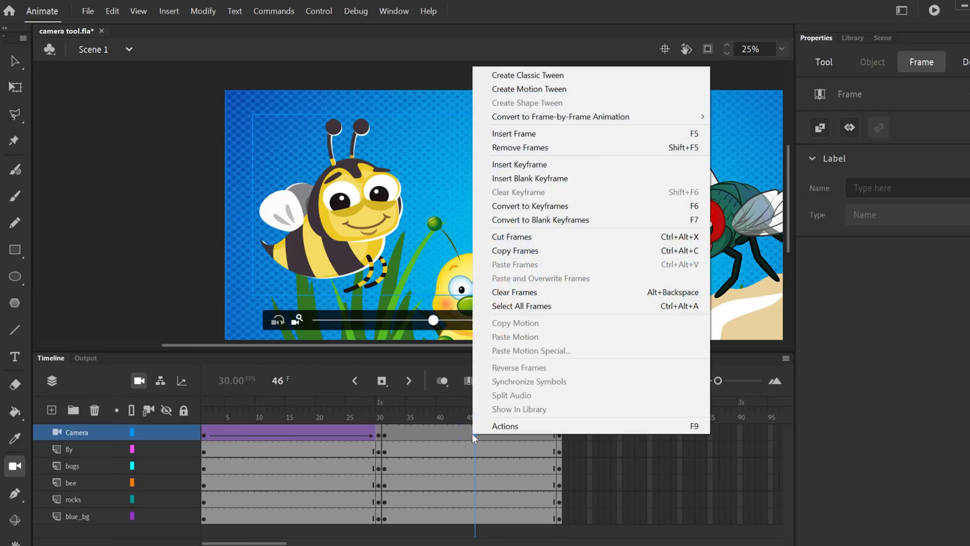
{"action": "left_click", "coordinate": [527, 75]}
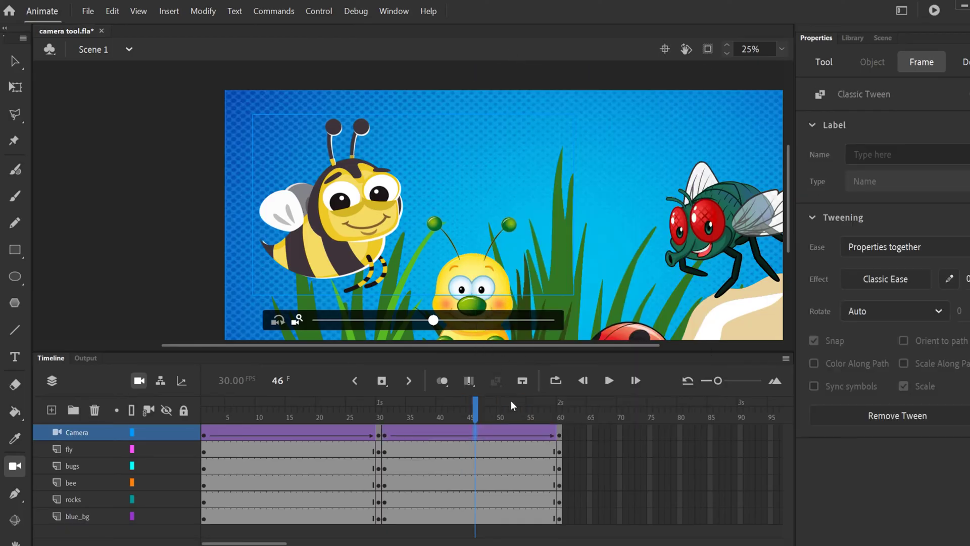
- At frame 60, pan the camera to the fly at about X -830, Y 392, and preview the animation from frame 1
{"action": "left_click", "coordinate": [384, 436]}
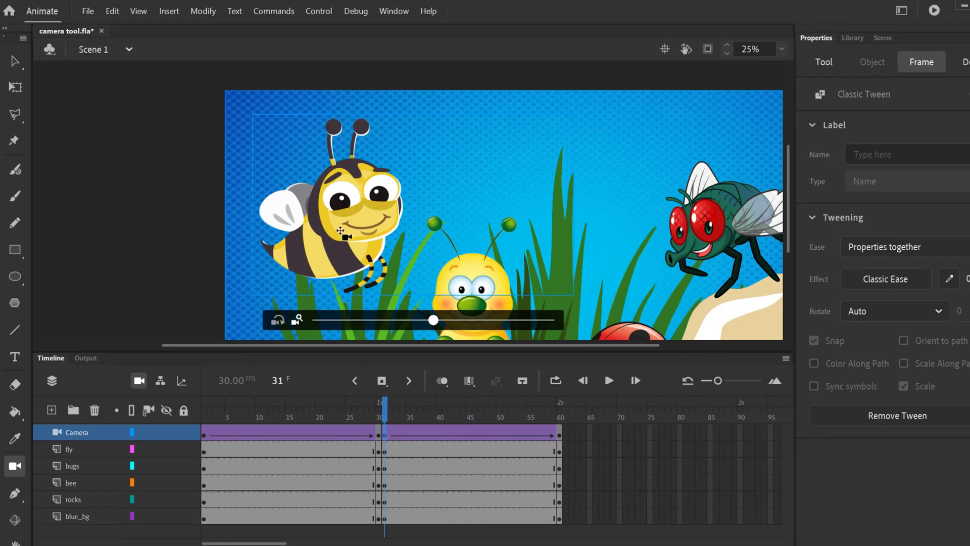
{"action": "left_click", "coordinate": [559, 436]}
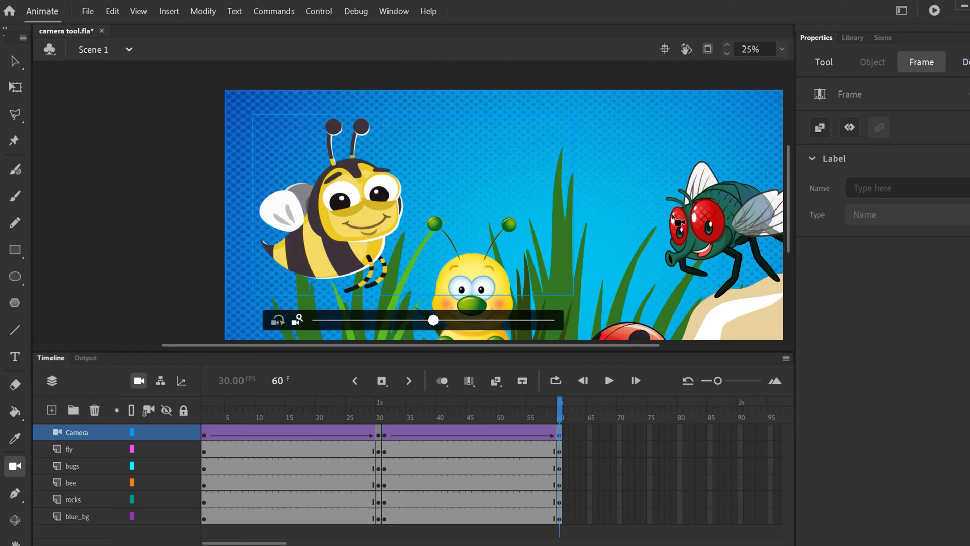
{"action": "left_click", "coordinate": [370, 223]}
{"action": "left_click_drag", "start_coordinate": [370, 222], "coordinate": [650, 229]}
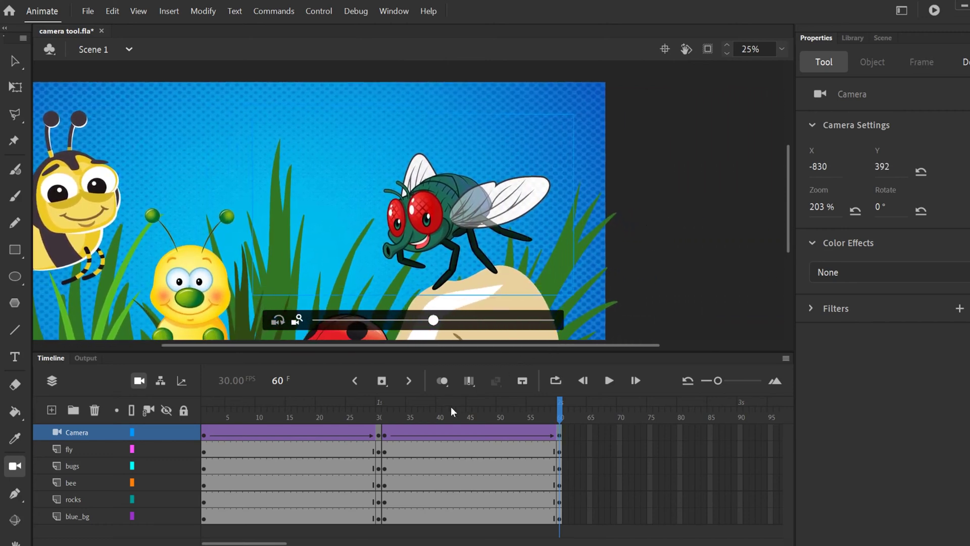
{"action": "left_click_drag", "start_coordinate": [446, 418], "coordinate": [205, 418]}
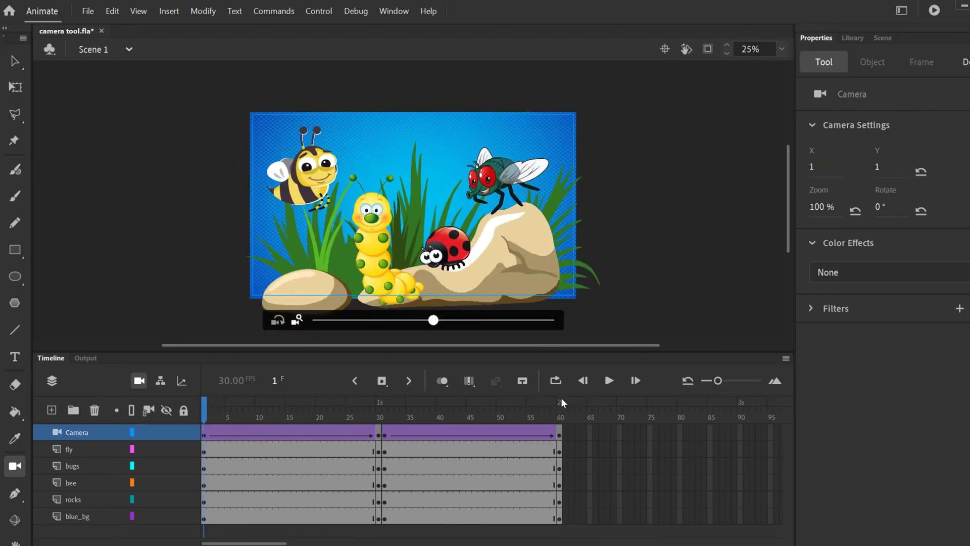
{"action": "left_click", "coordinate": [609, 381]}
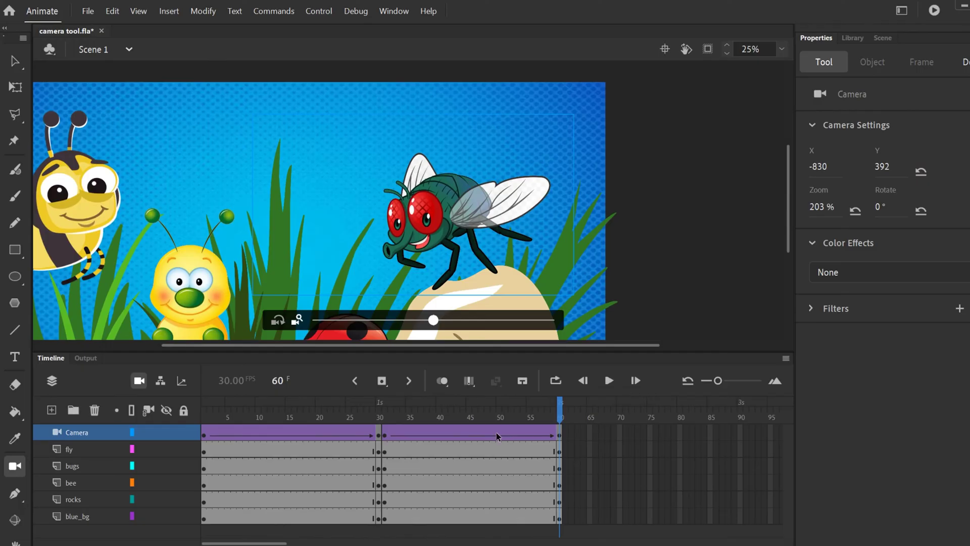
- Insert keyframes at frame 90 on all layers and create a classic tween on the Camera layer between frames 60 and 90
{"action": "scroll", "coordinate": [506, 500], "scroll_direction": "right", "scroll_amount": 5}
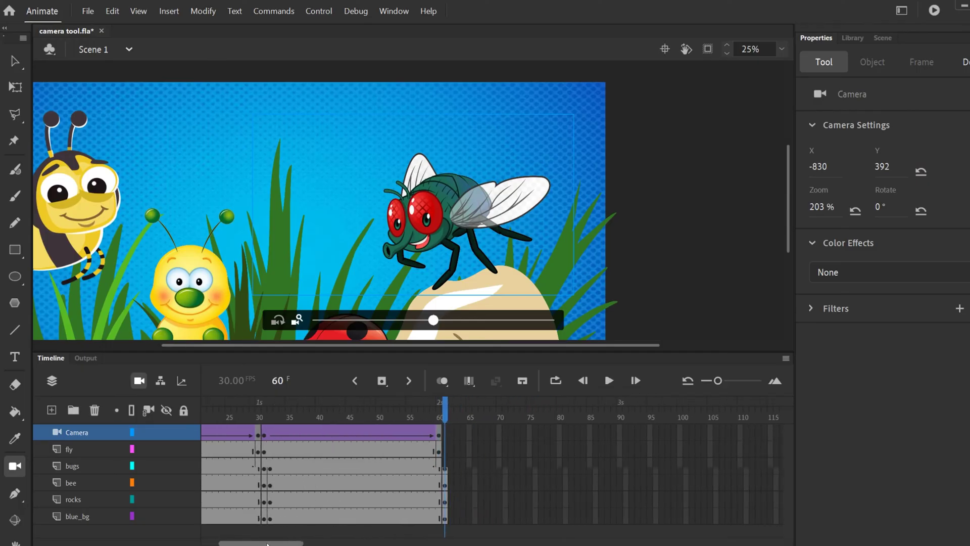
{"action": "left_click_drag", "start_coordinate": [619, 431], "coordinate": [621, 516]}
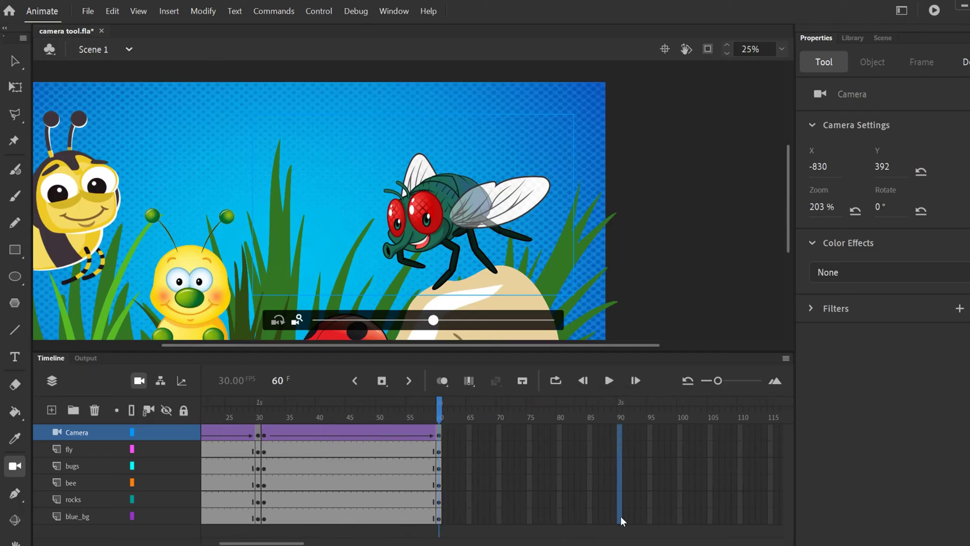
{"action": "right_click", "coordinate": [621, 516]}
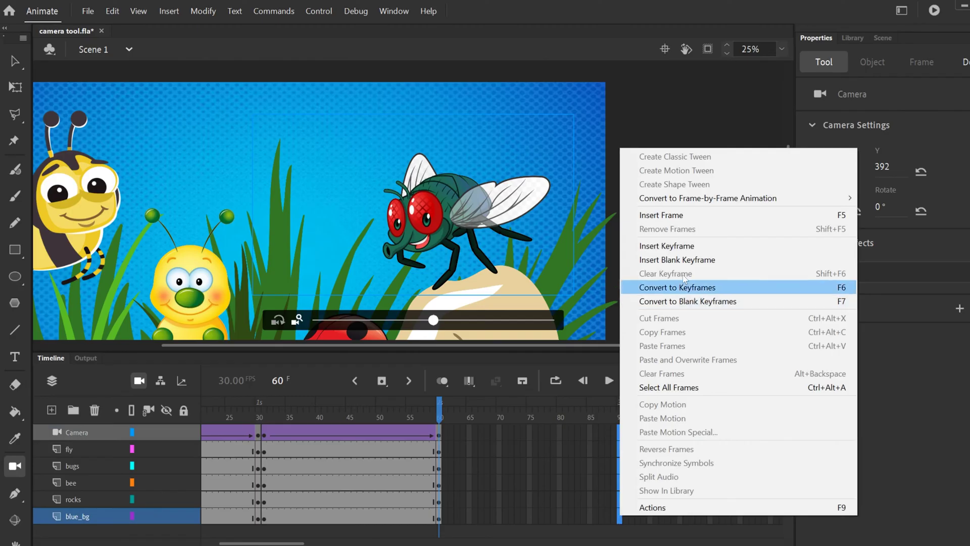
{"action": "left_click", "coordinate": [678, 248]}
{"action": "left_click", "coordinate": [542, 434]}
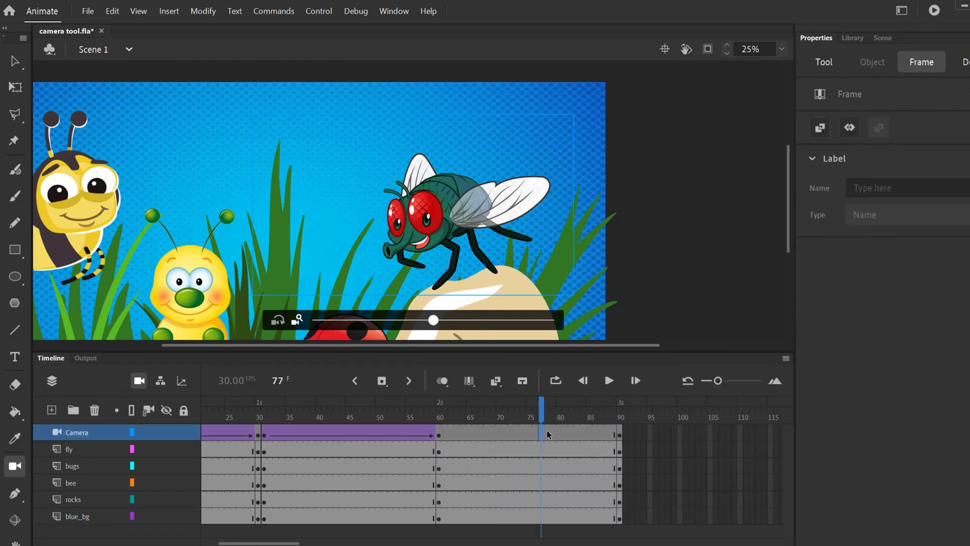
{"action": "right_click", "coordinate": [547, 430]}
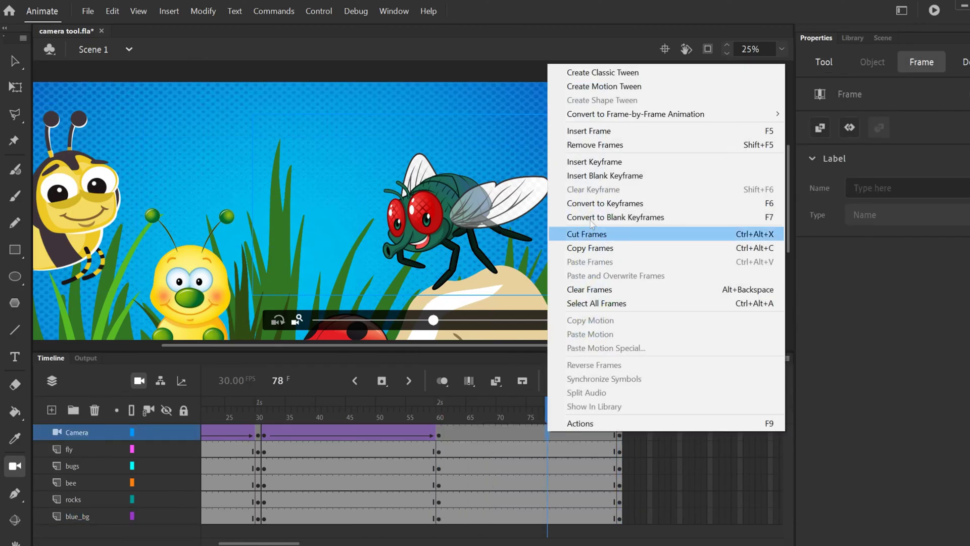
{"action": "left_click", "coordinate": [604, 74]}
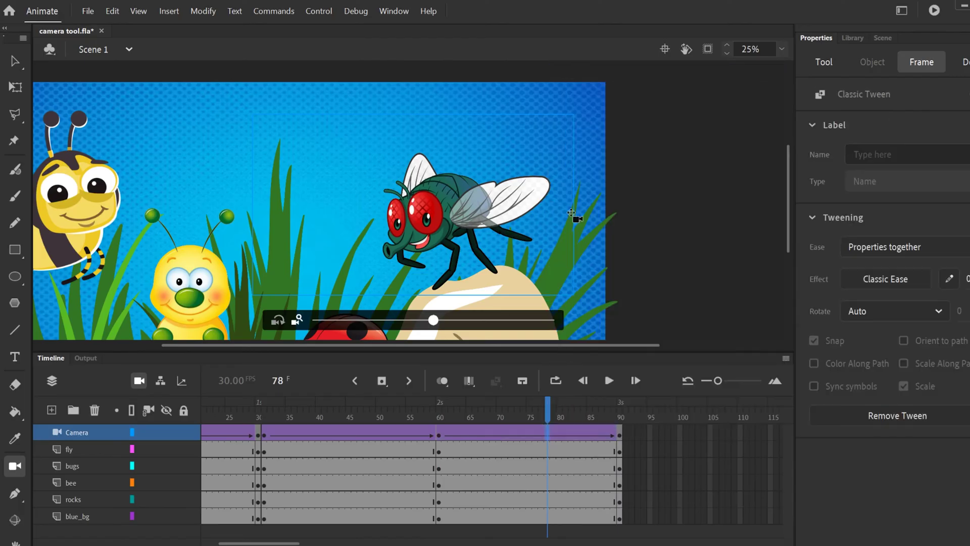
- At frame 90, frame the caterpillar and ladybug at about 169% camera zoom, X 16, Y -219, and preview the move from frame 60
{"action": "left_click", "coordinate": [620, 433]}
{"action": "left_click_drag", "start_coordinate": [434, 321], "coordinate": [405, 322]}
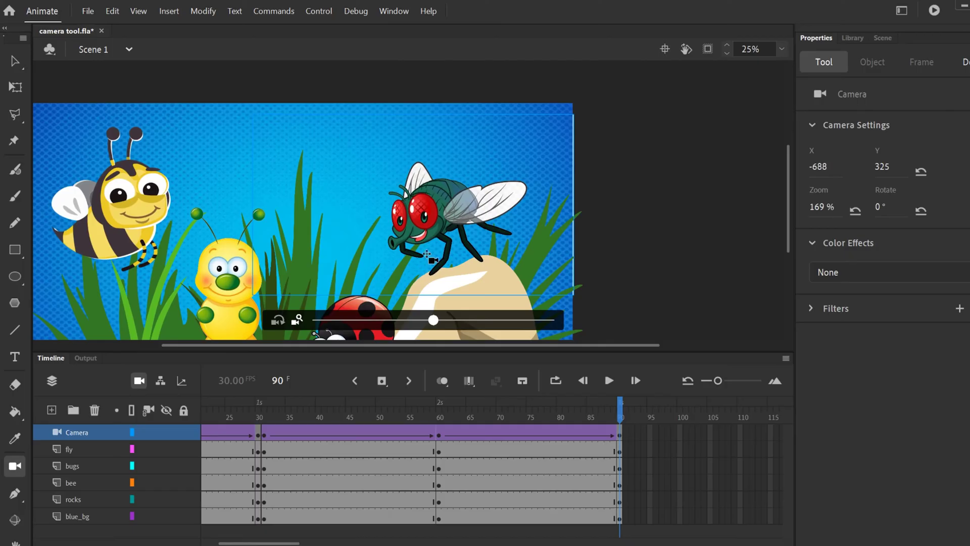
{"action": "left_click_drag", "start_coordinate": [439, 168], "coordinate": [317, 256]}
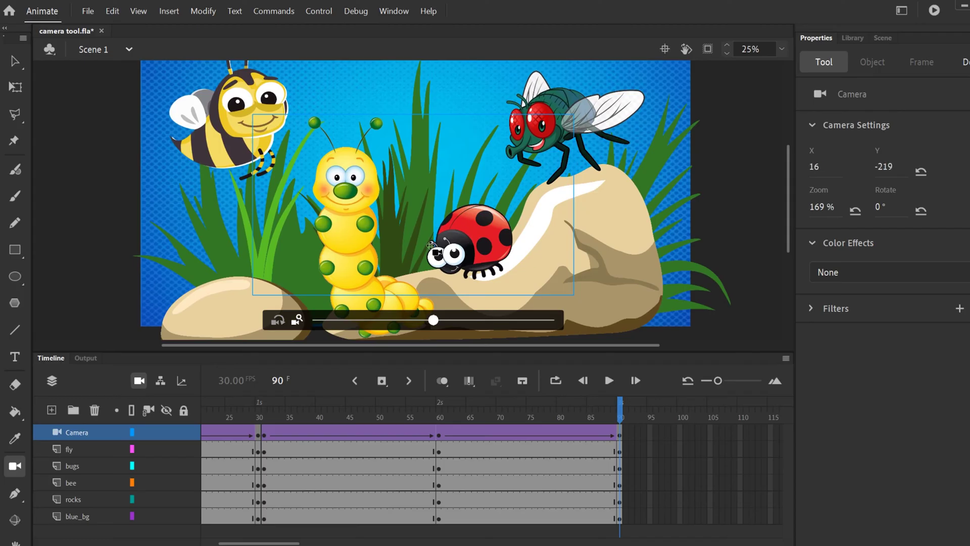
{"action": "key", "text": "shift+comma"}
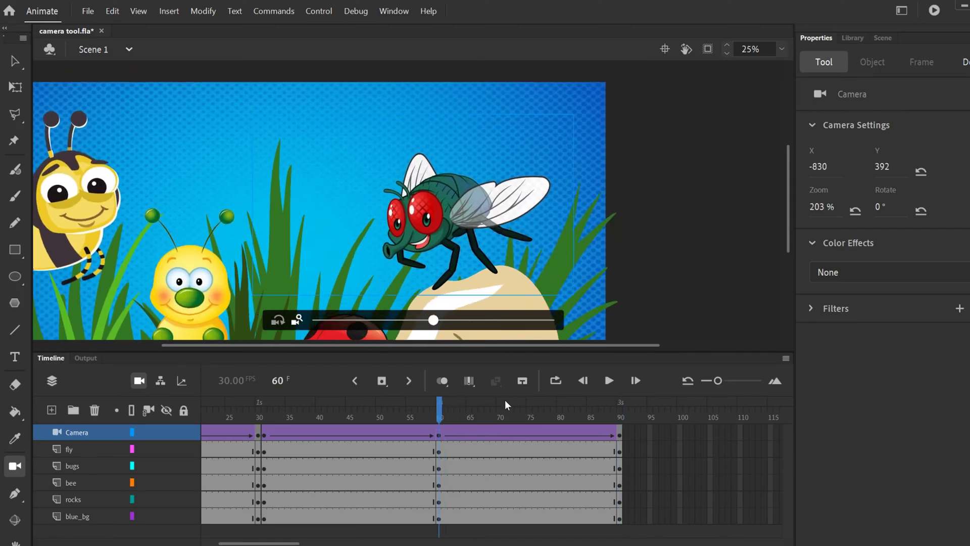
{"action": "left_click", "coordinate": [608, 381]}
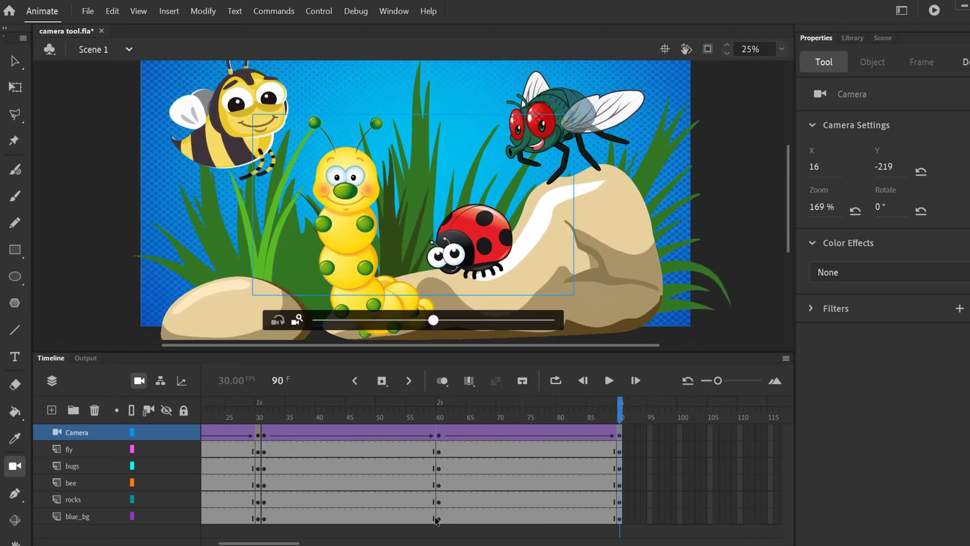
- Insert keyframes at frame 120 on all layers and create a classic tween on the Camera layer between frames 90 and 120
{"action": "scroll", "coordinate": [346, 525], "scroll_direction": "right", "scroll_amount": 5}
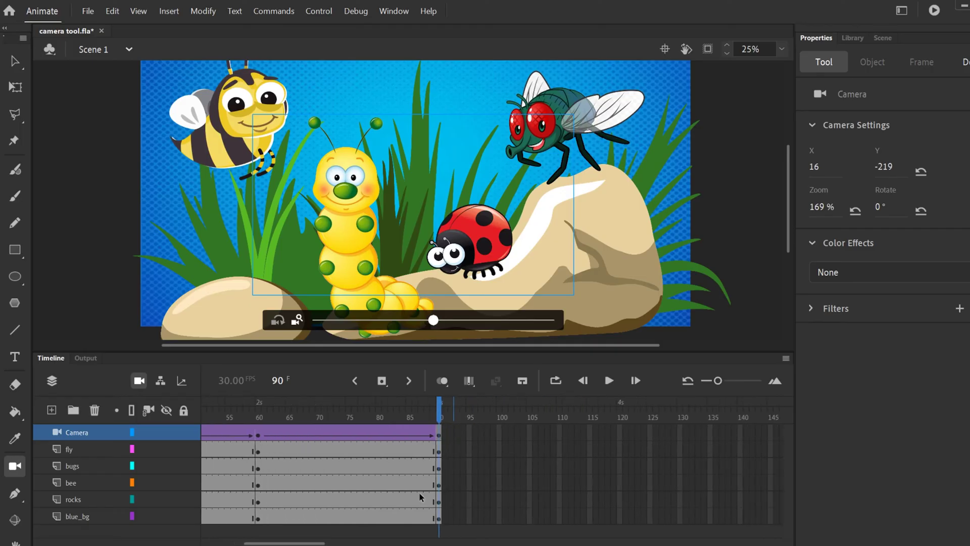
{"action": "left_click_drag", "start_coordinate": [622, 430], "coordinate": [622, 517]}
{"action": "right_click", "coordinate": [623, 519]}
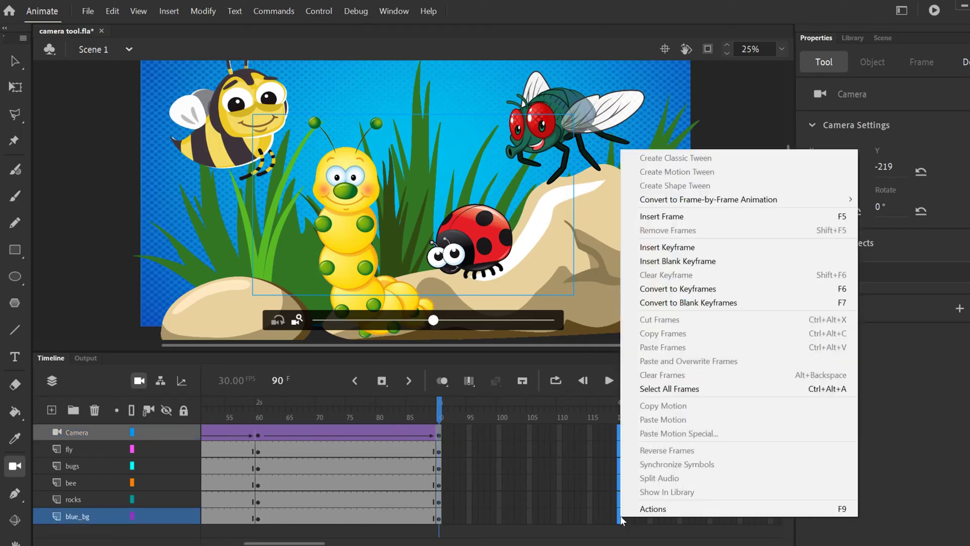
{"action": "left_click", "coordinate": [667, 247]}
{"action": "left_click", "coordinate": [529, 436]}
{"action": "right_click", "coordinate": [523, 435]}
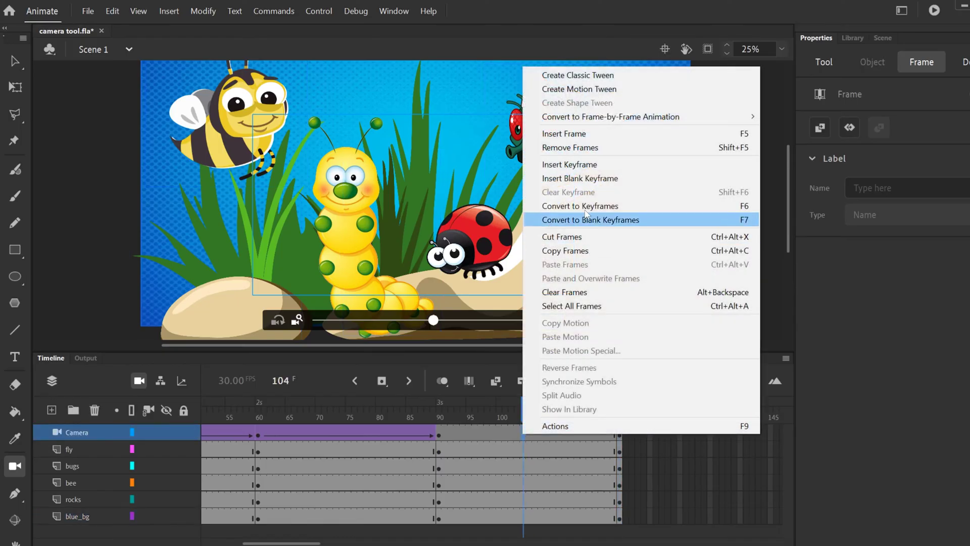
{"action": "left_click", "coordinate": [592, 76]}
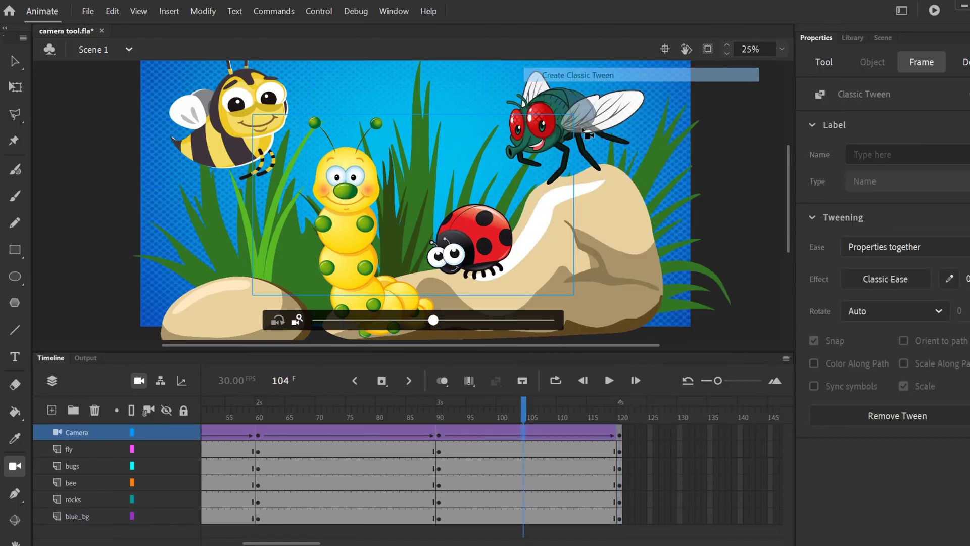
- At frame 120, rotate the camera to about 13° and zoom it in to about 198%
{"action": "left_click", "coordinate": [620, 436]}
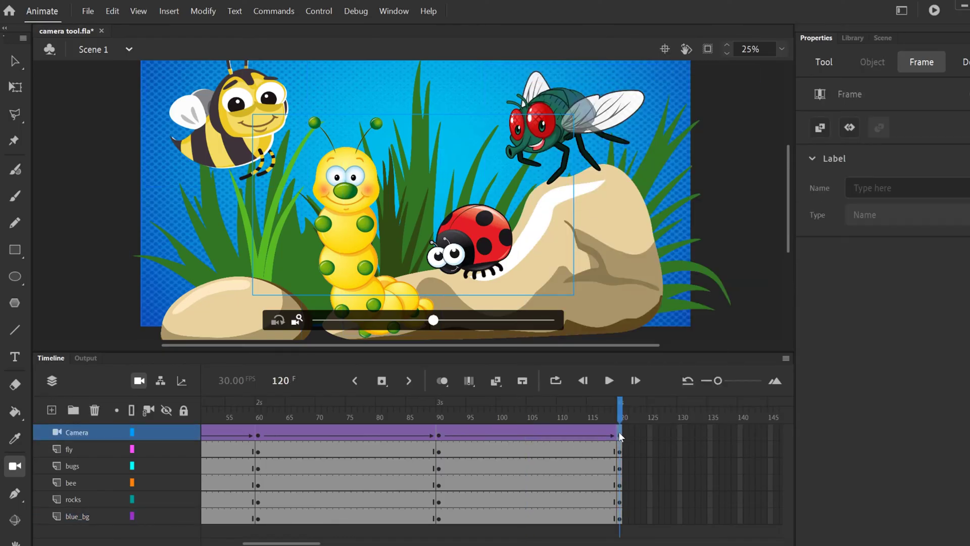
{"action": "left_click", "coordinate": [278, 321]}
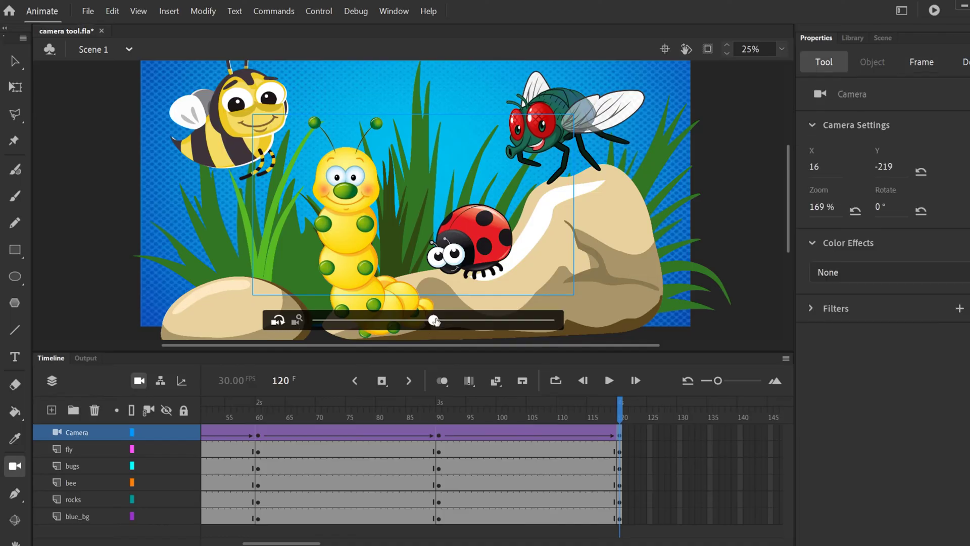
{"action": "left_click_drag", "start_coordinate": [428, 323], "coordinate": [327, 321]}
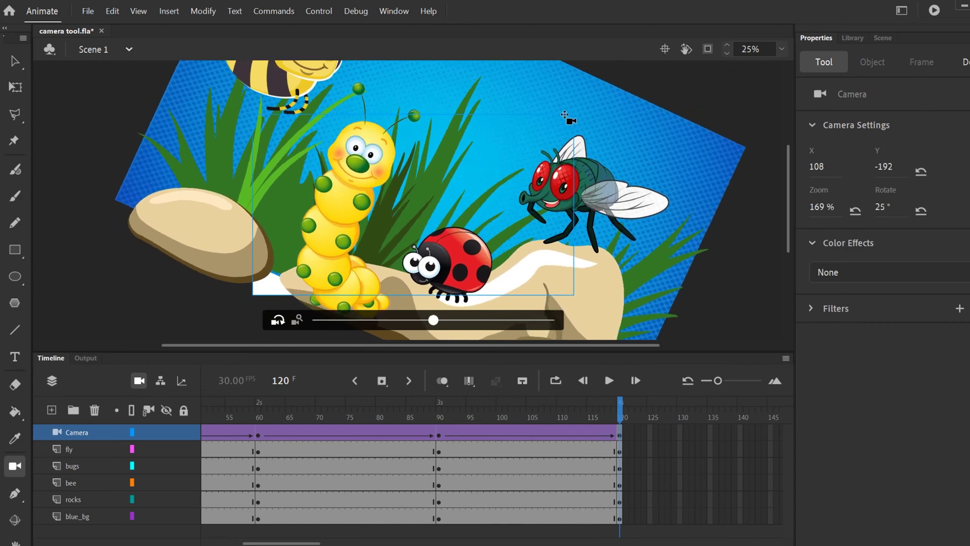
{"action": "left_click_drag", "start_coordinate": [434, 322], "coordinate": [484, 320]}
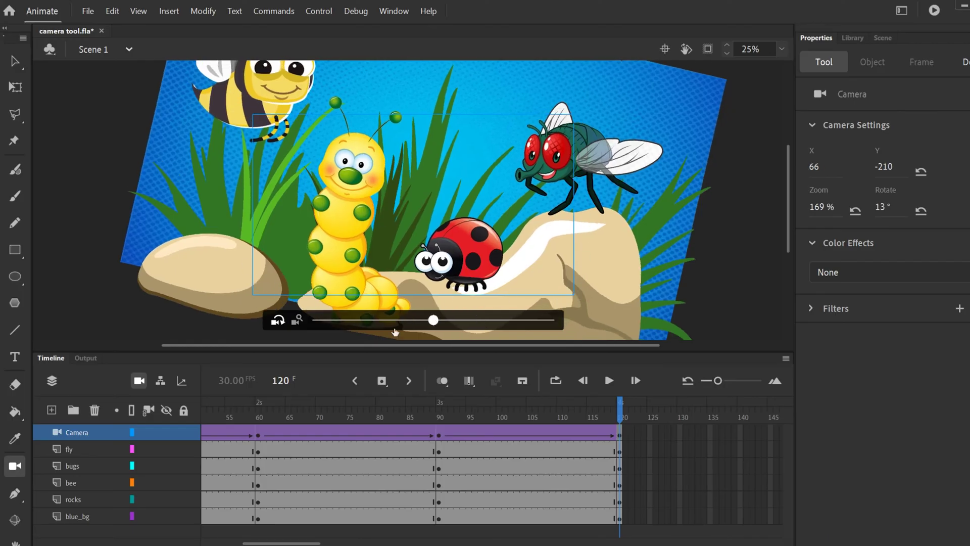
{"action": "left_click", "coordinate": [297, 321]}
{"action": "left_click_drag", "start_coordinate": [435, 322], "coordinate": [400, 321]}
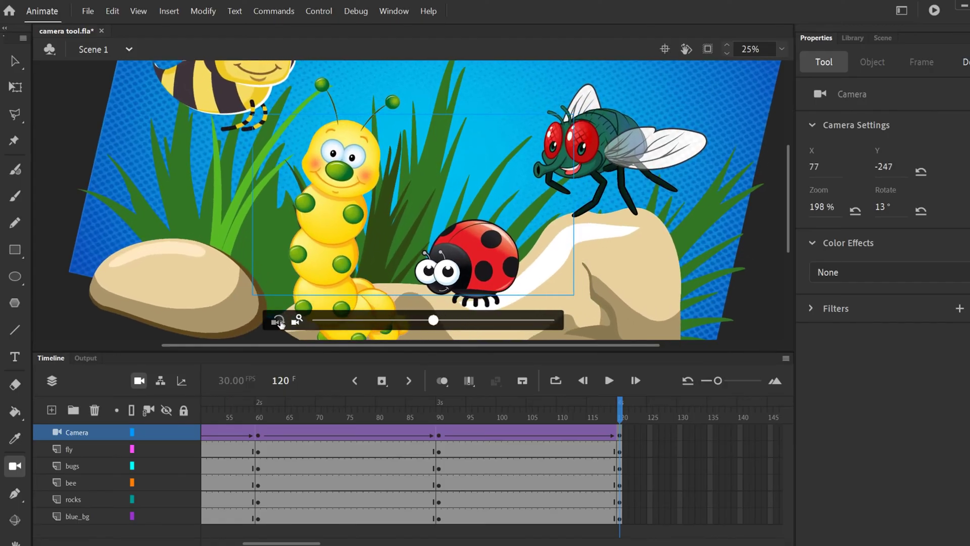
{"action": "left_click", "coordinate": [279, 322]}
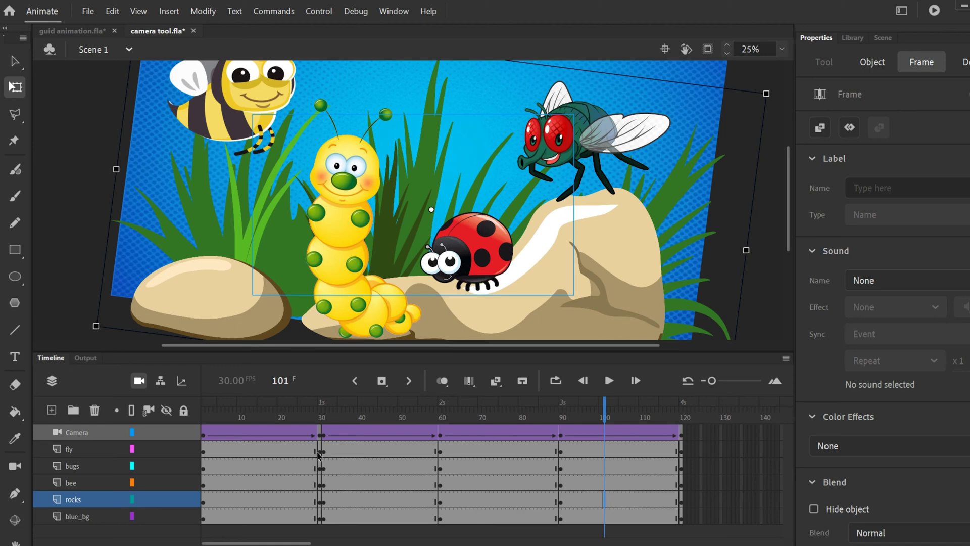
- Clear the keyframes from frame 30 to frame 90 on the fly, bugs, bee, rocks and blue_bg layers
{"action": "left_click_drag", "start_coordinate": [319, 455], "coordinate": [561, 522]}
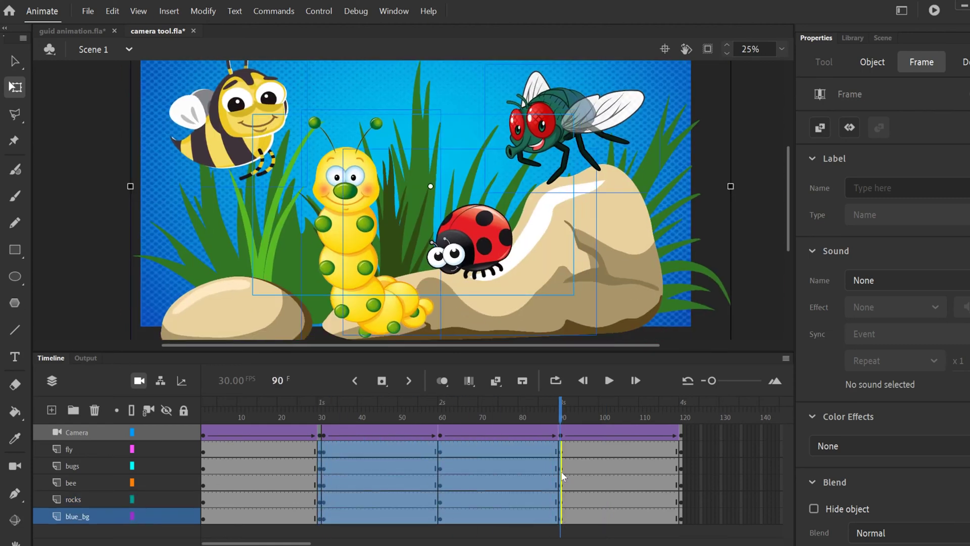
{"action": "right_click", "coordinate": [562, 474]}
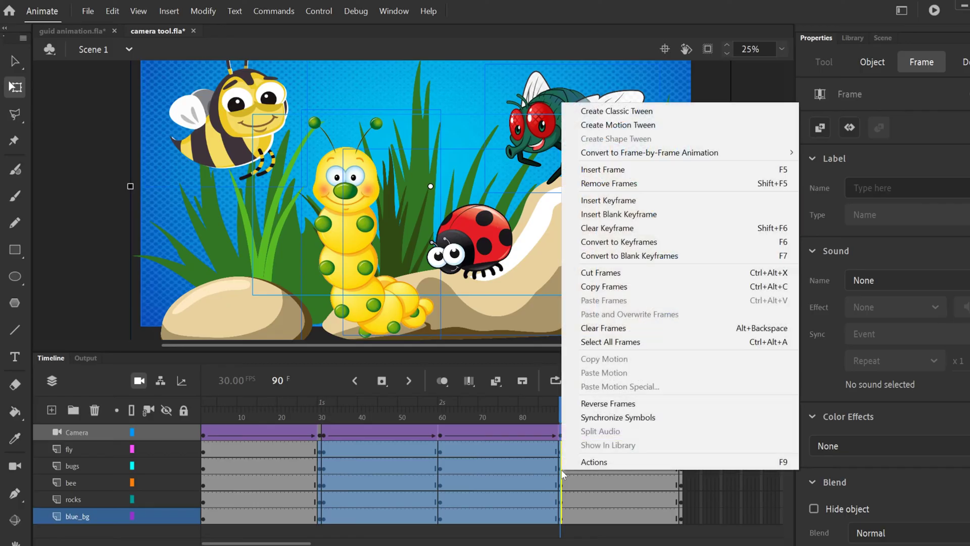
{"action": "left_click", "coordinate": [618, 228]}
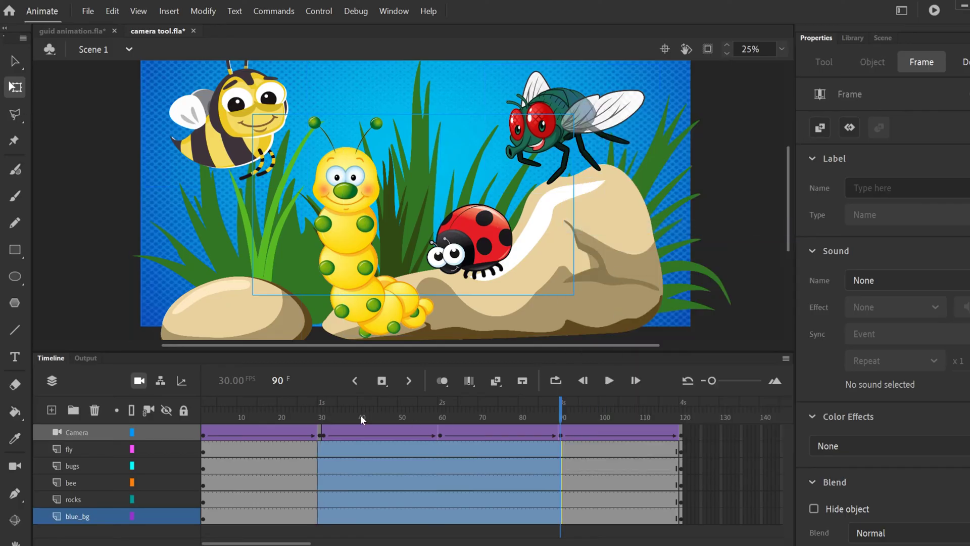
- Review the camera moves by scrubbing the timeline and checking the Camera layer's keyframes at frames 30, 31 and 60
{"action": "left_click_drag", "start_coordinate": [359, 415], "coordinate": [620, 421]}
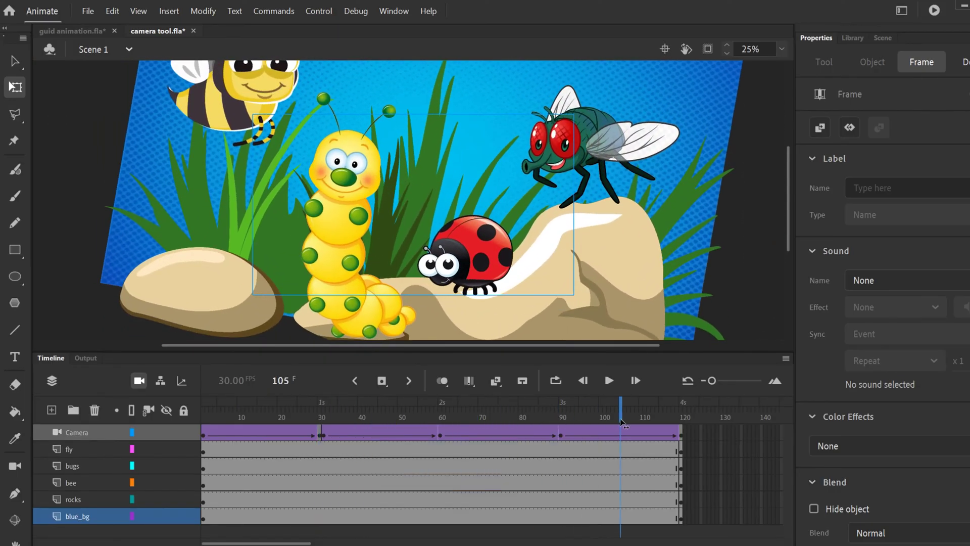
{"action": "left_click", "coordinate": [321, 437]}
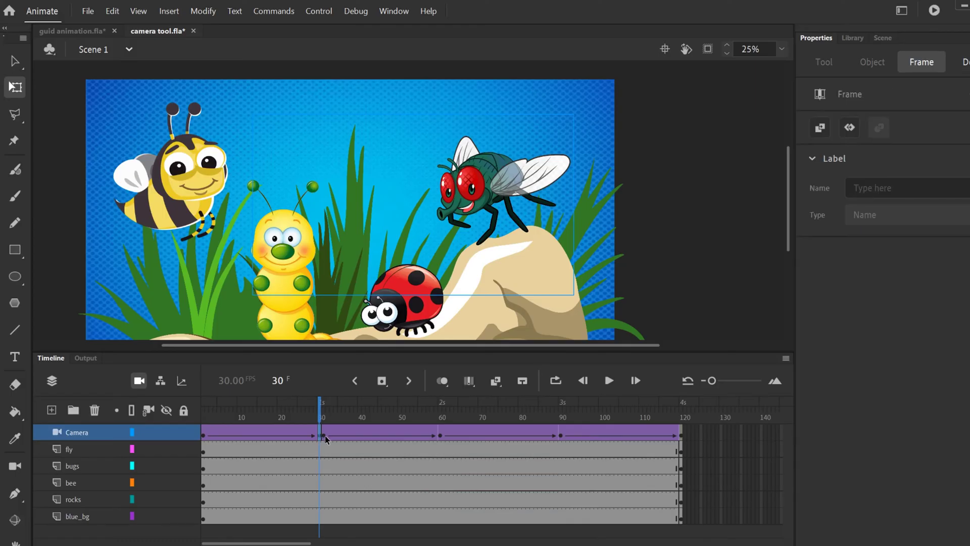
{"action": "left_click", "coordinate": [327, 438]}
{"action": "left_click", "coordinate": [439, 436]}
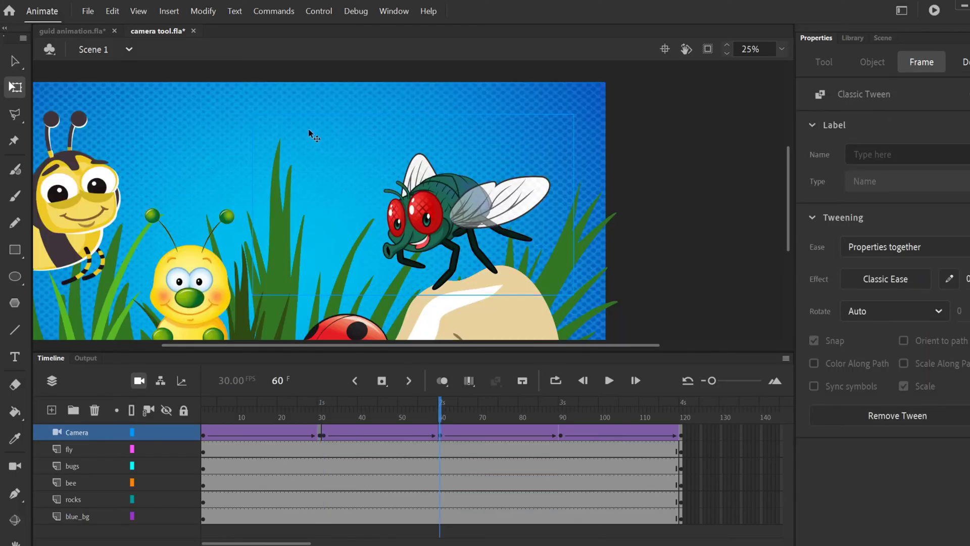
{"action": "left_click", "coordinate": [387, 411]}
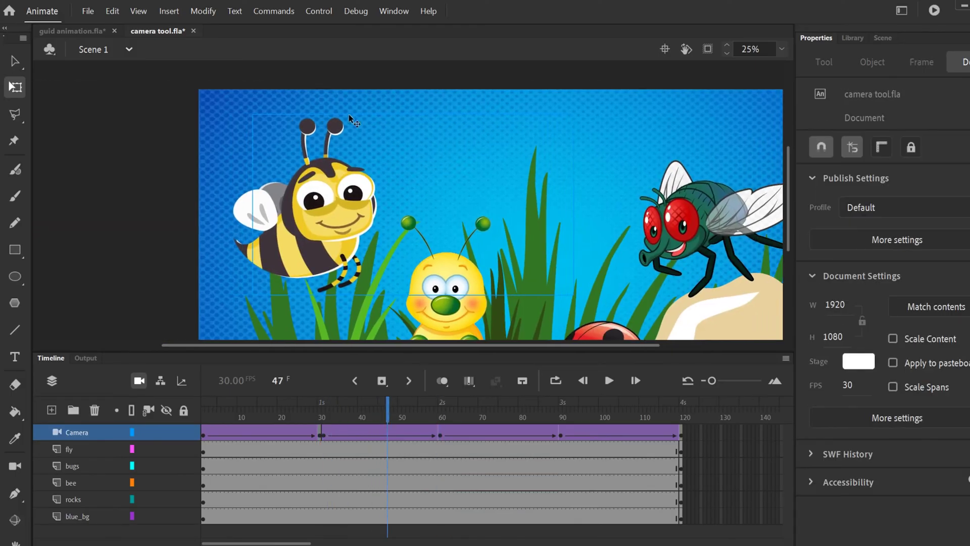
{"action": "left_click_drag", "start_coordinate": [445, 418], "coordinate": [292, 412]}
{"action": "left_click", "coordinate": [355, 431]}
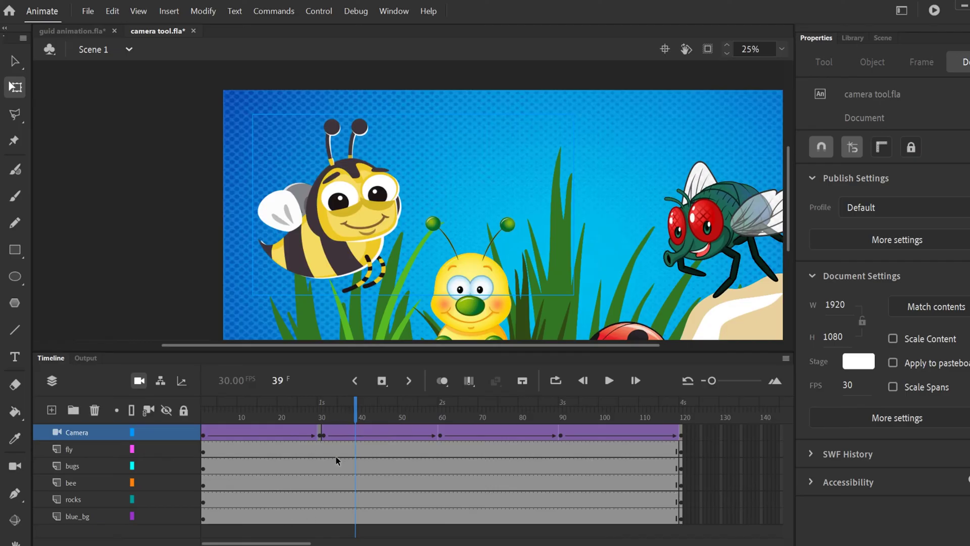
{"action": "left_click_drag", "start_coordinate": [273, 419], "coordinate": [620, 428]}
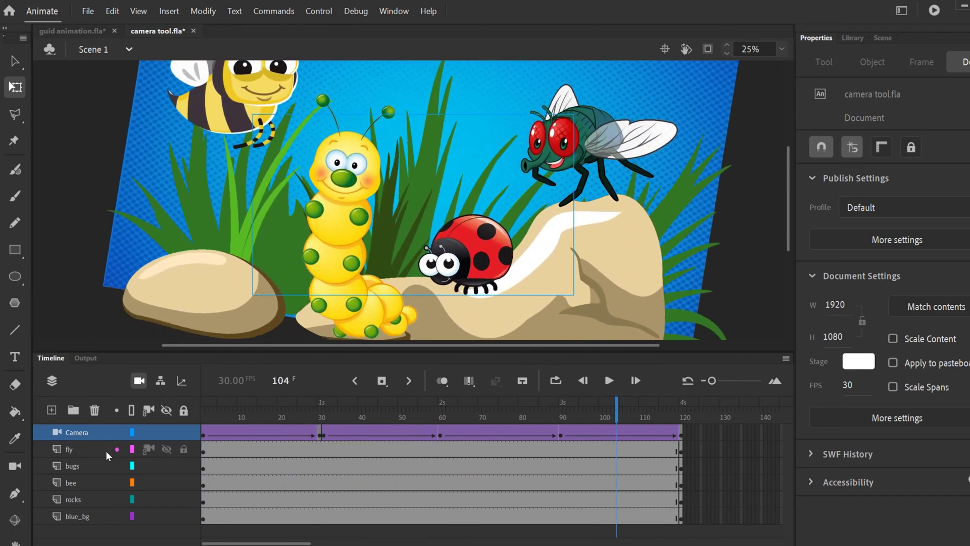
- Create a classic tween on the fly layer, insert a keyframe at frame 24 and tilt the fly slightly counterclockwise there
{"action": "left_click", "coordinate": [295, 450]}
{"action": "right_click", "coordinate": [296, 450]}
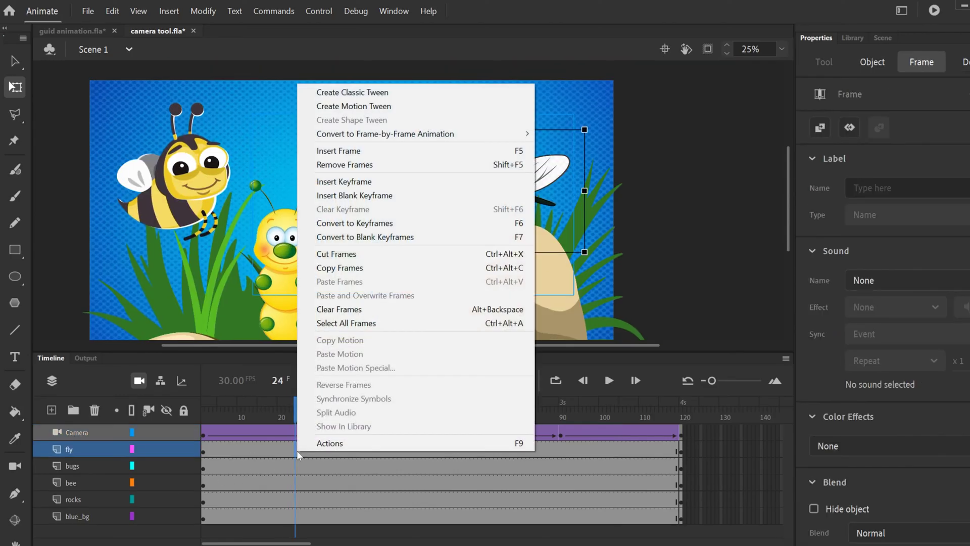
{"action": "left_click", "coordinate": [354, 92]}
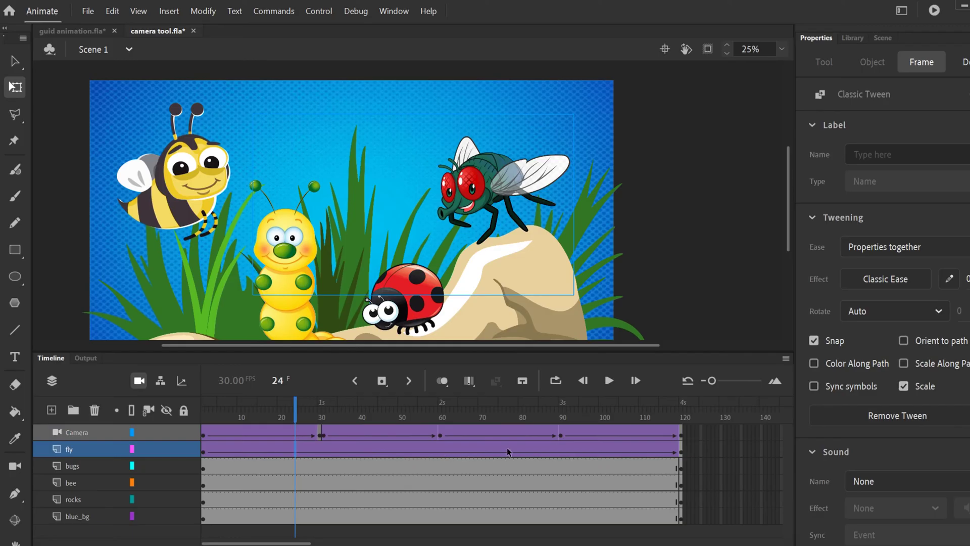
{"action": "right_click", "coordinate": [293, 450]}
{"action": "left_click", "coordinate": [348, 182]}
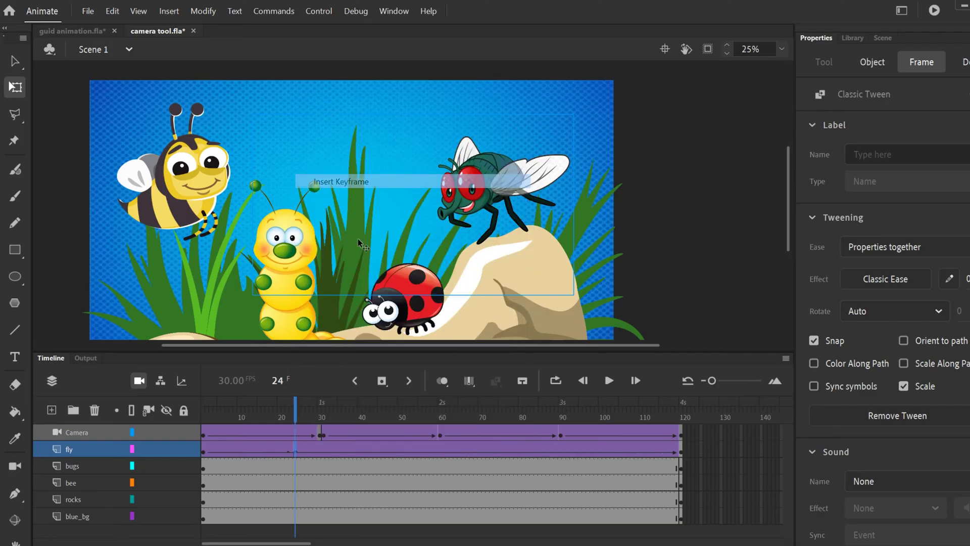
{"action": "left_click_drag", "start_coordinate": [416, 125], "coordinate": [390, 191]}
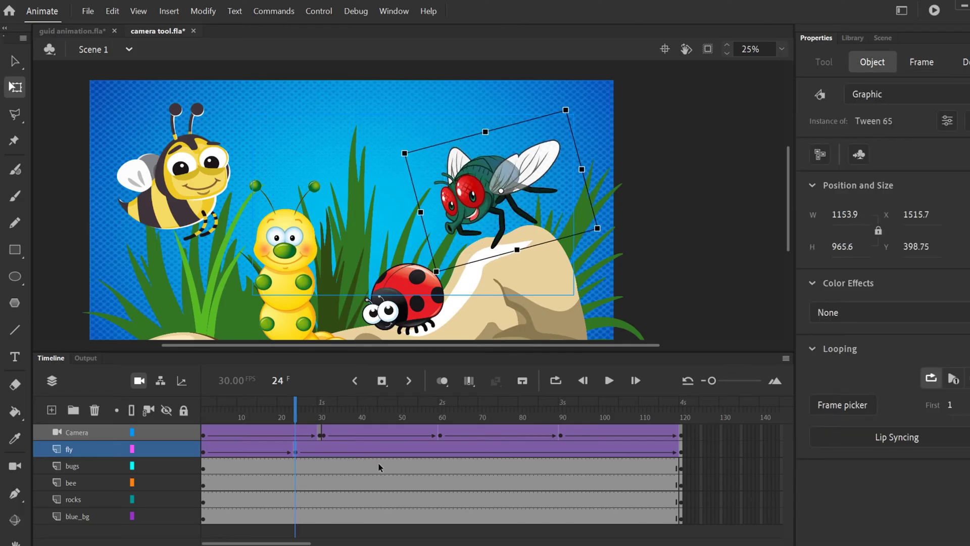
- Insert a keyframe at frame 53 on the fly layer, then move the fly up and left and scale it down
{"action": "left_click", "coordinate": [411, 450]}
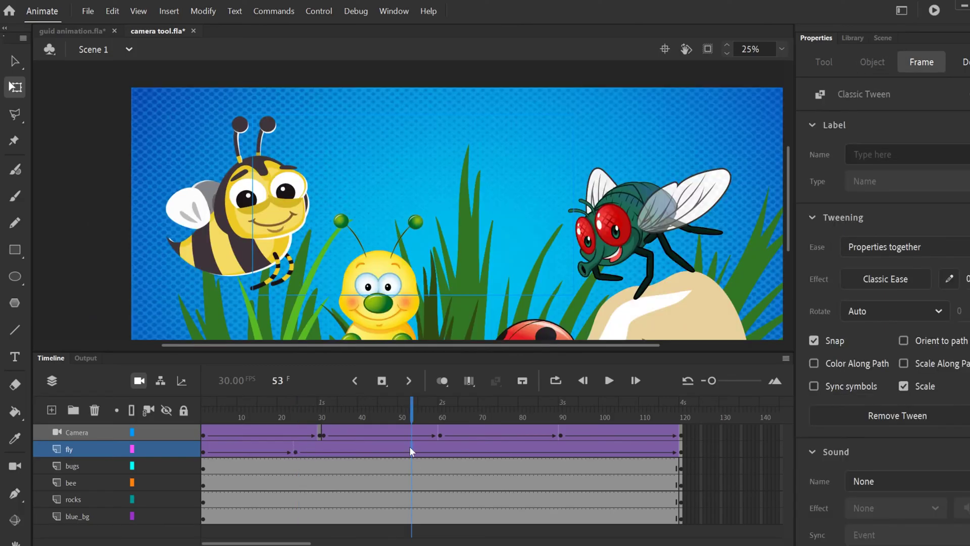
{"action": "left_click", "coordinate": [381, 381]}
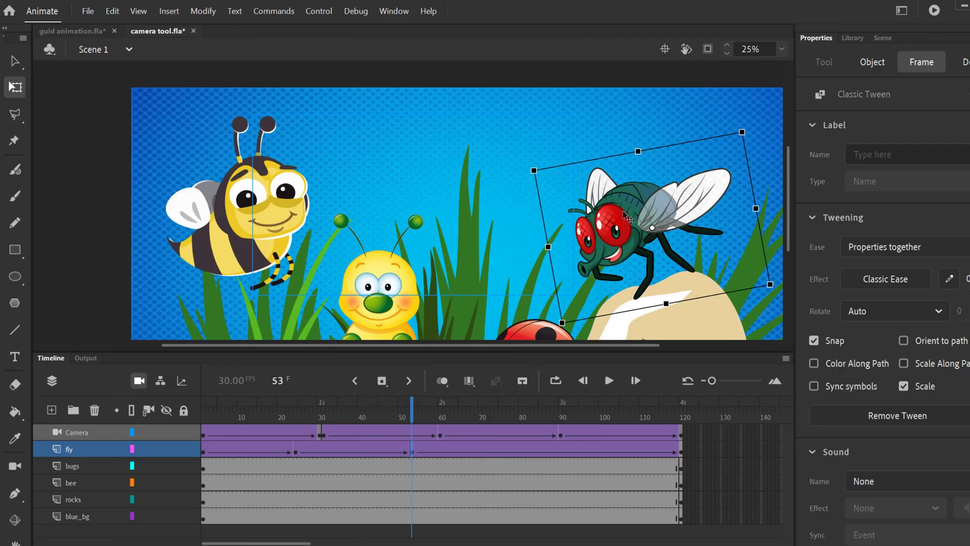
{"action": "left_click_drag", "start_coordinate": [626, 217], "coordinate": [570, 184]}
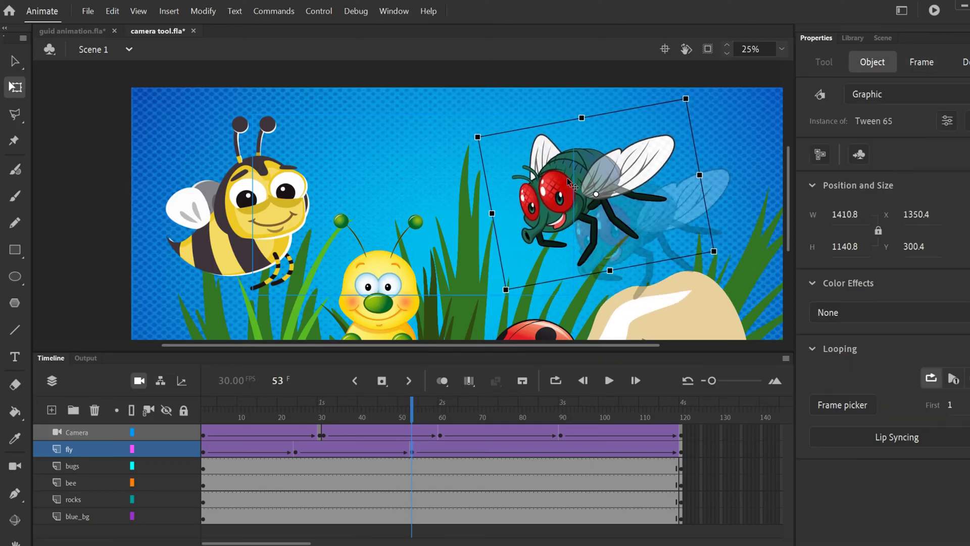
{"action": "left_click_drag", "start_coordinate": [476, 132], "coordinate": [511, 146]}
{"action": "left_click_drag", "start_coordinate": [613, 202], "coordinate": [589, 195]}
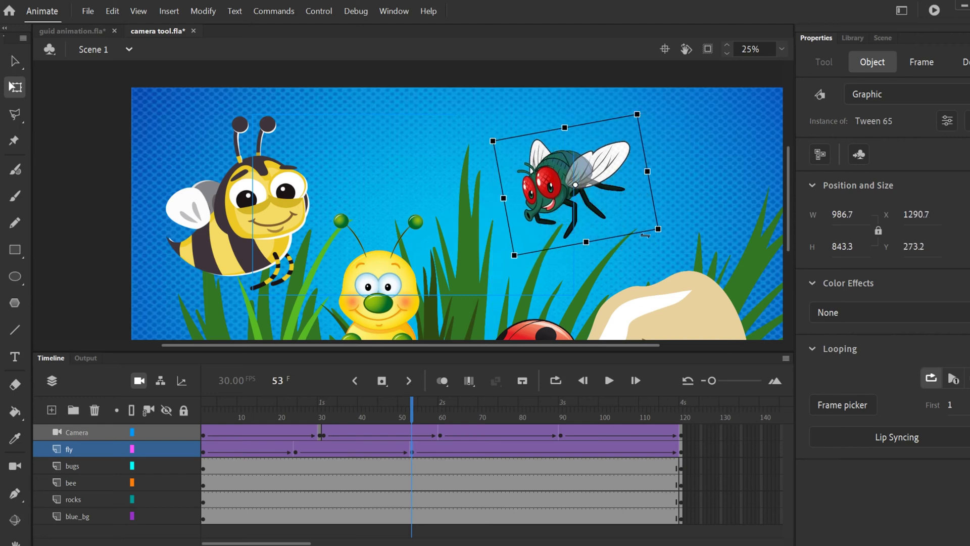
- Insert a keyframe at frame 83 on the fly layer, rotate the fly upside down and scrub to frame 120
{"action": "left_click", "coordinate": [532, 453]}
{"action": "right_click", "coordinate": [531, 453]}
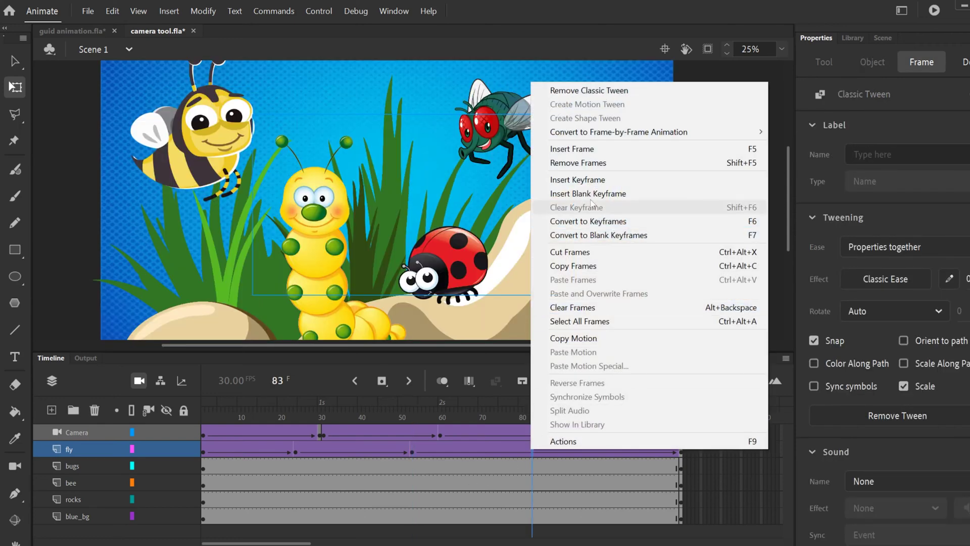
{"action": "left_click", "coordinate": [576, 180]}
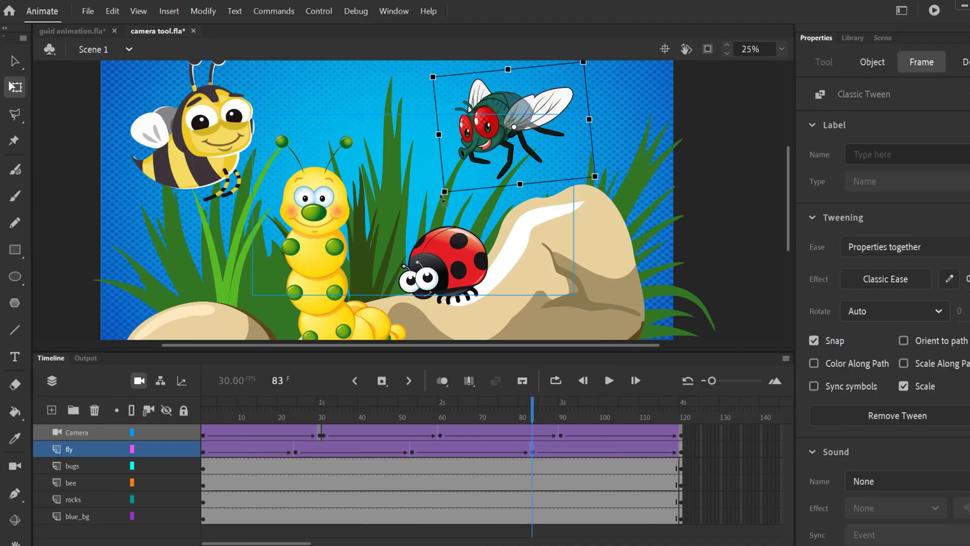
{"action": "left_click_drag", "start_coordinate": [439, 200], "coordinate": [460, 217]}
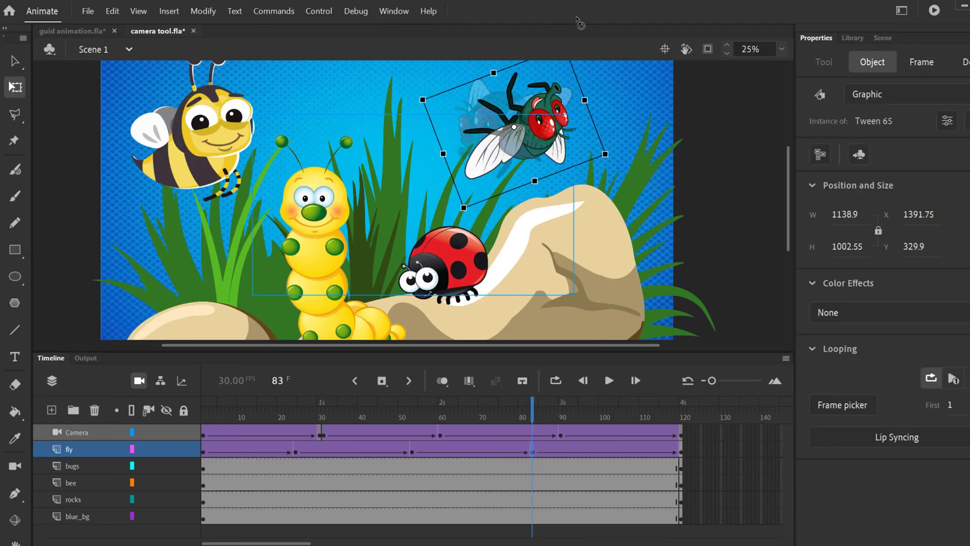
{"action": "left_click_drag", "start_coordinate": [432, 412], "coordinate": [680, 429]}
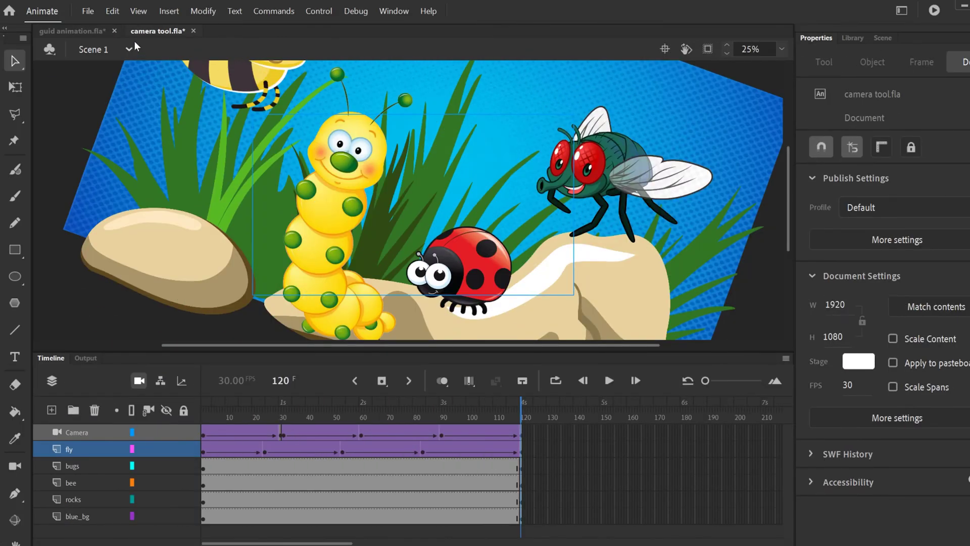
- Switch to the guid animation document and scrub its timeline to review the cart and butterfly motion
{"action": "left_click", "coordinate": [69, 30]}
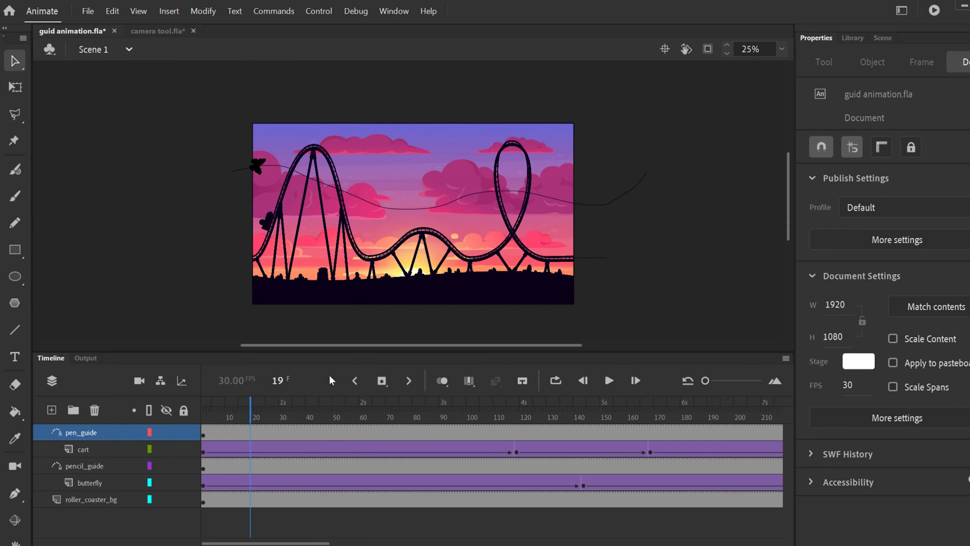
{"action": "left_click_drag", "start_coordinate": [349, 432], "coordinate": [346, 505]}
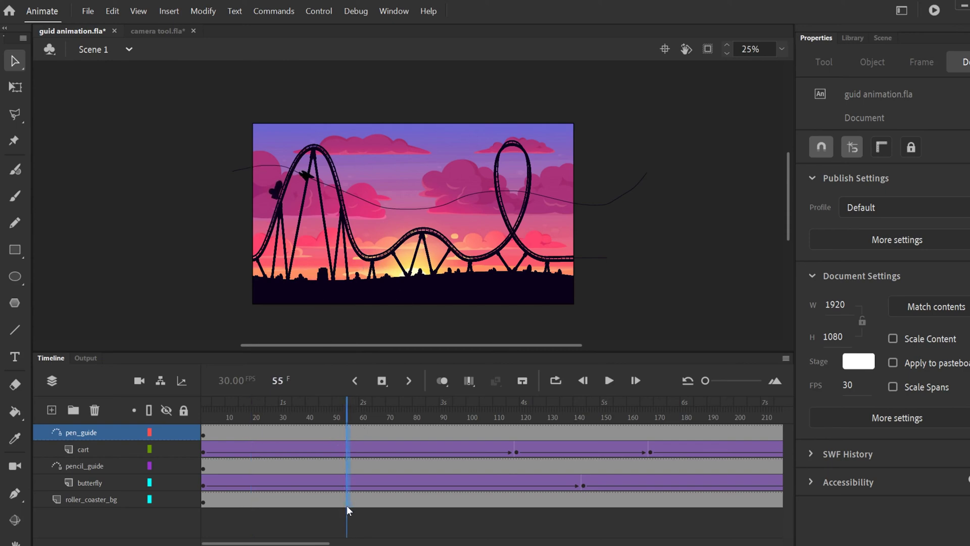
{"action": "left_click", "coordinate": [393, 421]}
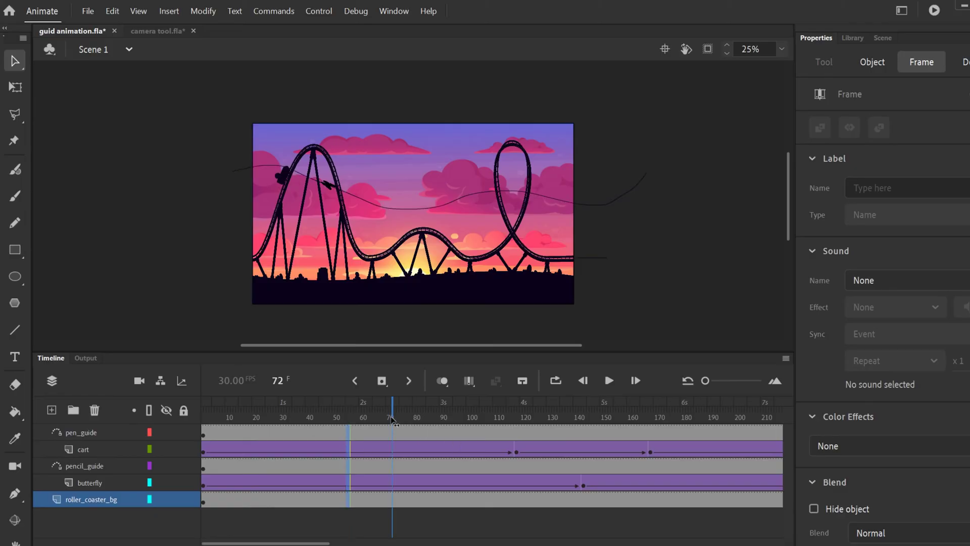
{"action": "left_click_drag", "start_coordinate": [404, 419], "coordinate": [720, 433]}
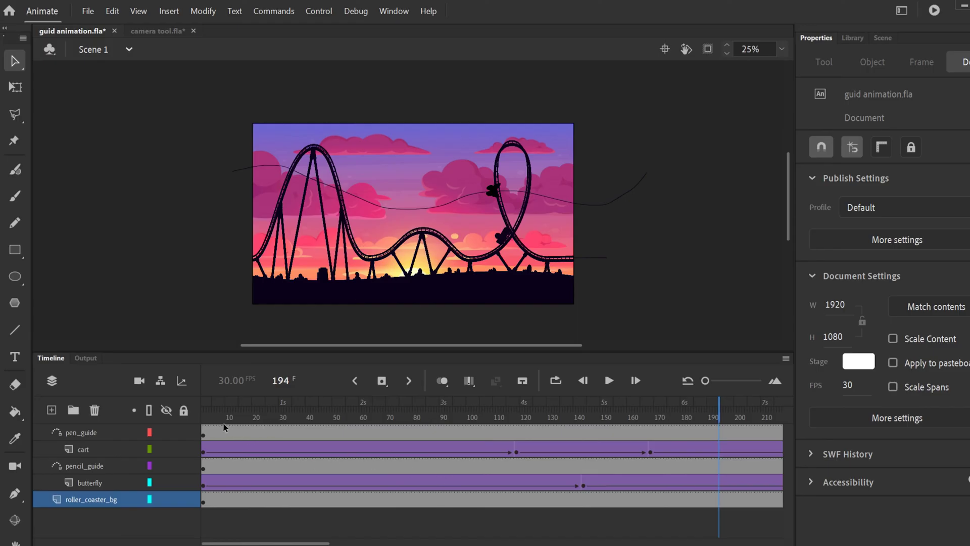
- Add a Camera layer, keyframe it at frame 270 and create a classic tween across its span
{"action": "left_click", "coordinate": [139, 380]}
{"action": "scroll", "coordinate": [611, 432], "scroll_direction": "right", "scroll_amount": 6}
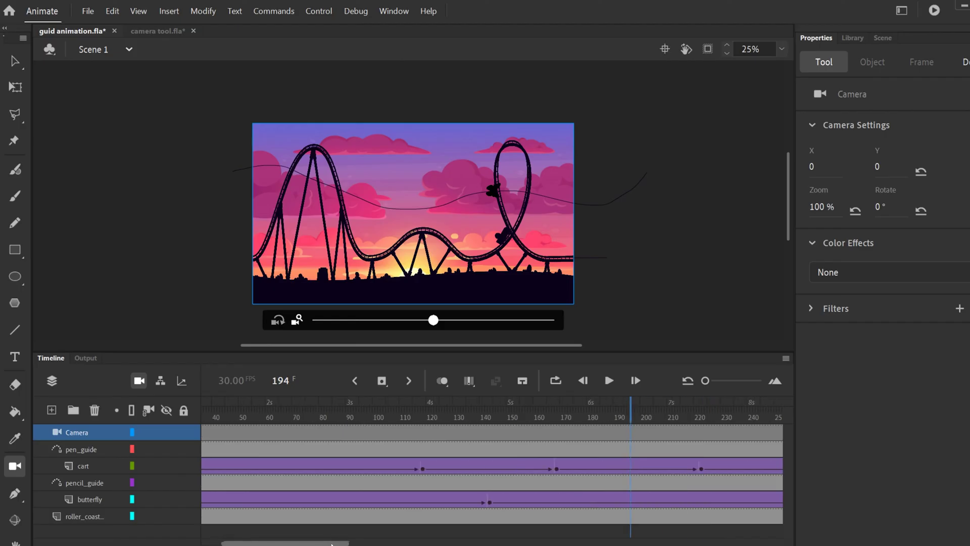
{"action": "left_click", "coordinate": [601, 437]}
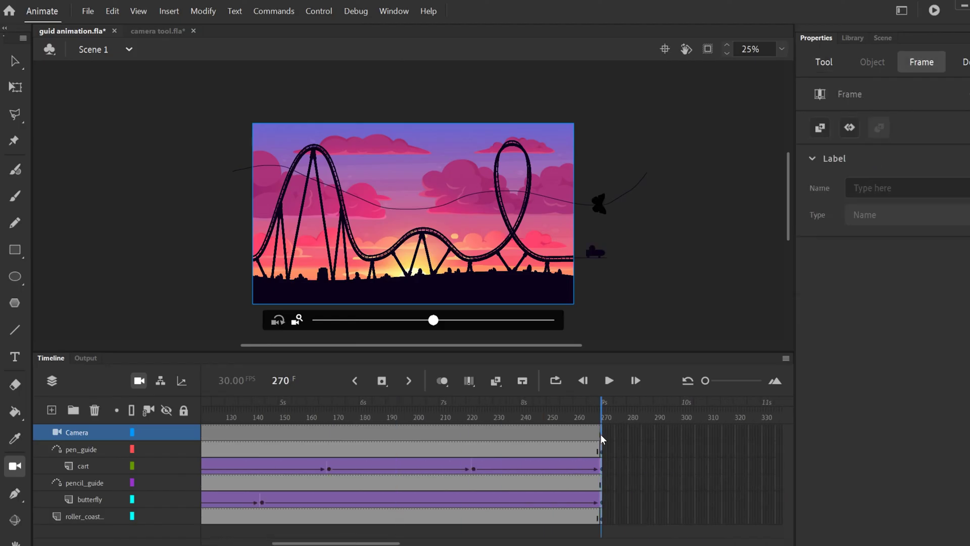
{"action": "right_click", "coordinate": [373, 431]}
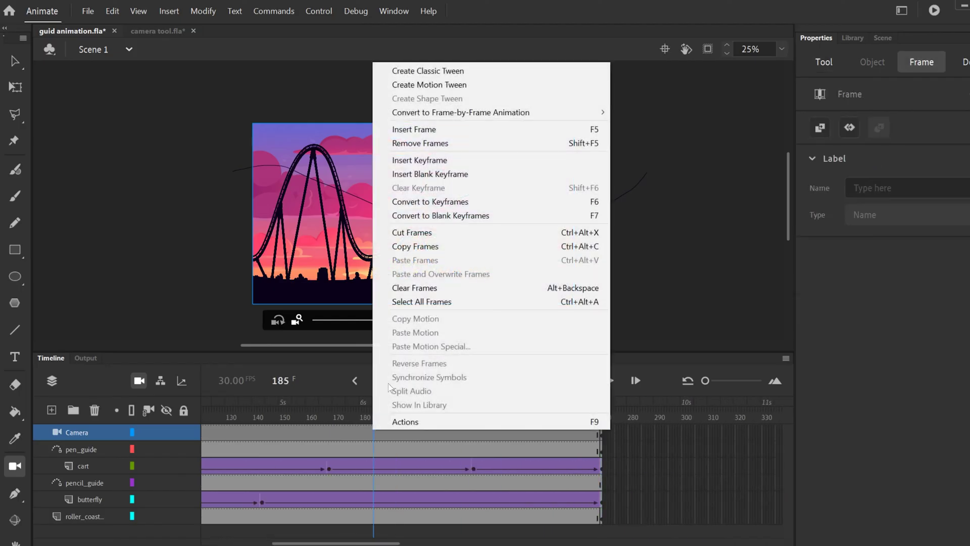
{"action": "left_click", "coordinate": [409, 70]}
- Insert a Camera keyframe at frame 118 and zoom in to about 196% with the cart on the first hill in view
{"action": "left_click_drag", "start_coordinate": [395, 543], "coordinate": [255, 541]}
{"action": "left_click_drag", "start_coordinate": [218, 417], "coordinate": [515, 411]}
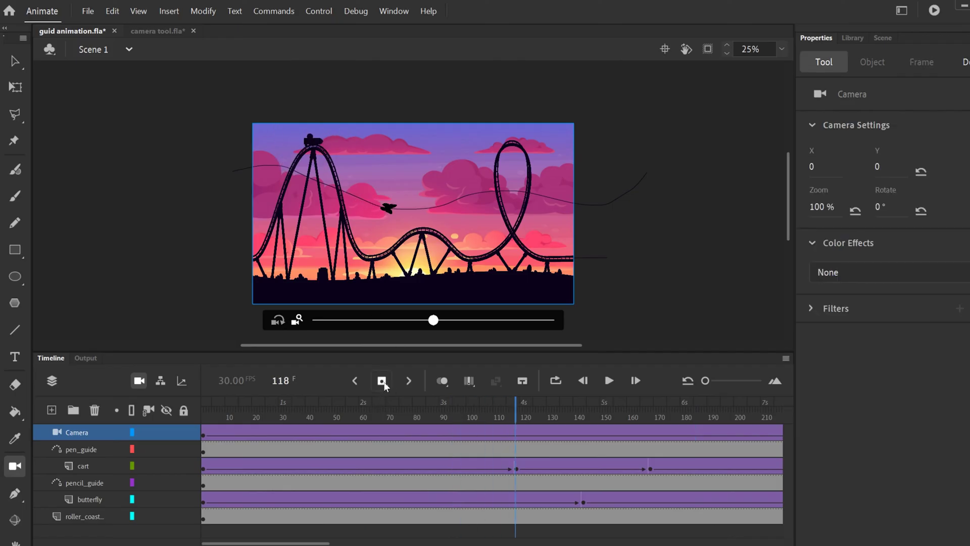
{"action": "left_click_drag", "start_coordinate": [434, 320], "coordinate": [528, 321]}
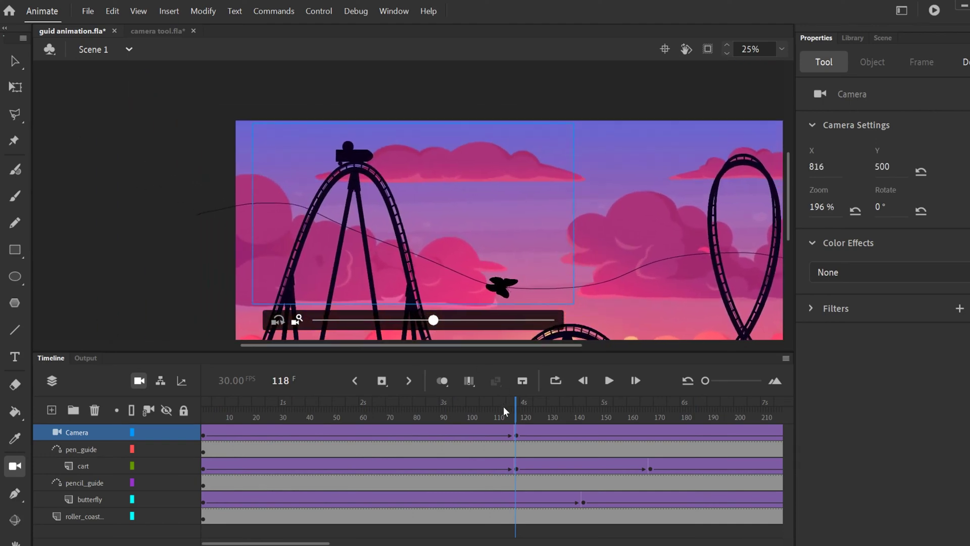
- Insert a Camera keyframe at frame 149, zoom in to about 245% and pan down to frame the cart
{"action": "left_click_drag", "start_coordinate": [507, 405], "coordinate": [599, 405]}
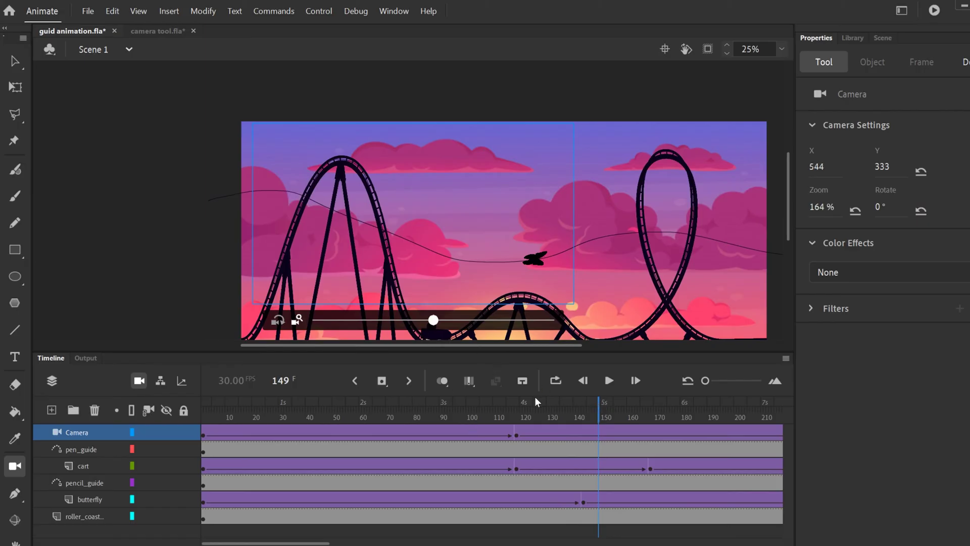
{"action": "left_click", "coordinate": [382, 381]}
{"action": "left_click_drag", "start_coordinate": [423, 220], "coordinate": [513, 320]}
{"action": "left_click_drag", "start_coordinate": [472, 251], "coordinate": [527, 312]}
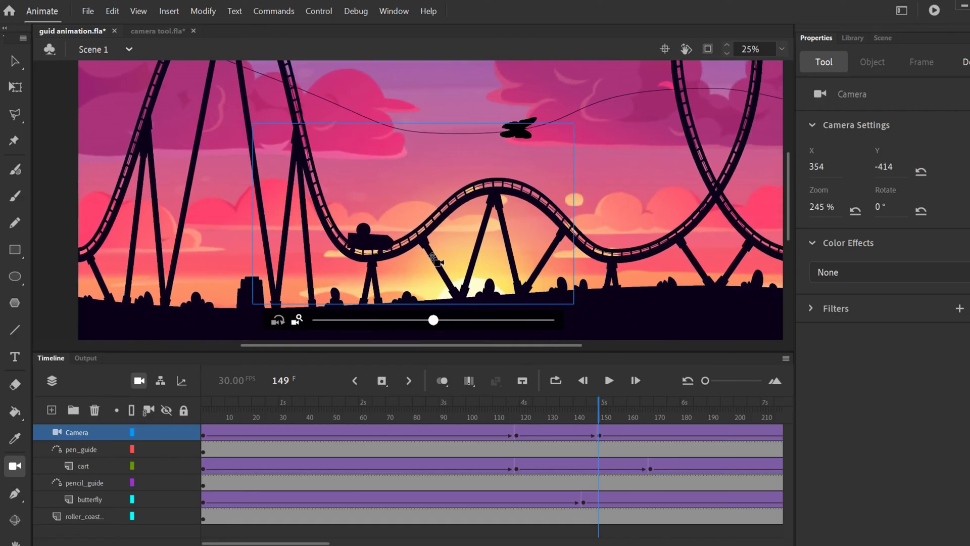
- Keyframe the camera at frame 187, zoom in to about 215% and pan right to follow the cart
{"action": "left_click_drag", "start_coordinate": [596, 411], "coordinate": [700, 429]}
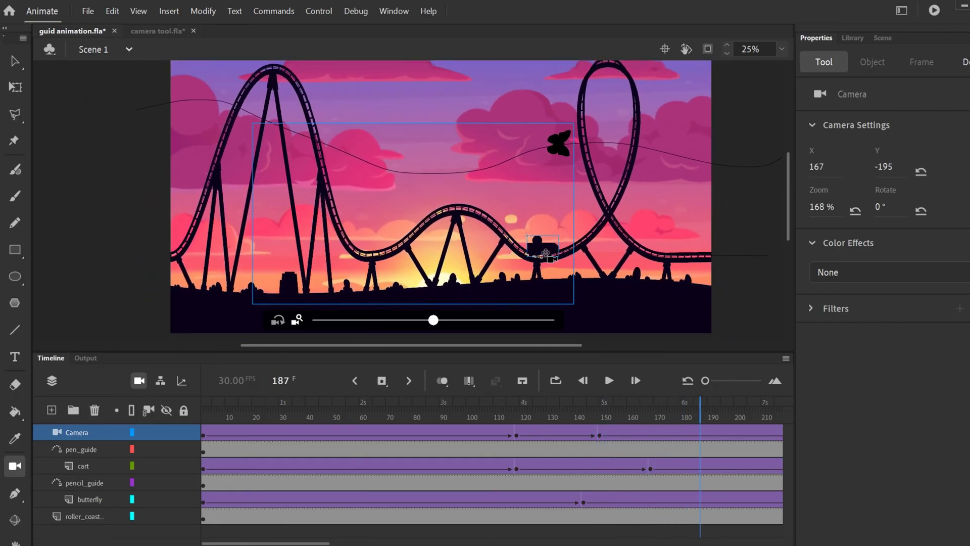
{"action": "left_click_drag", "start_coordinate": [433, 320], "coordinate": [486, 323]}
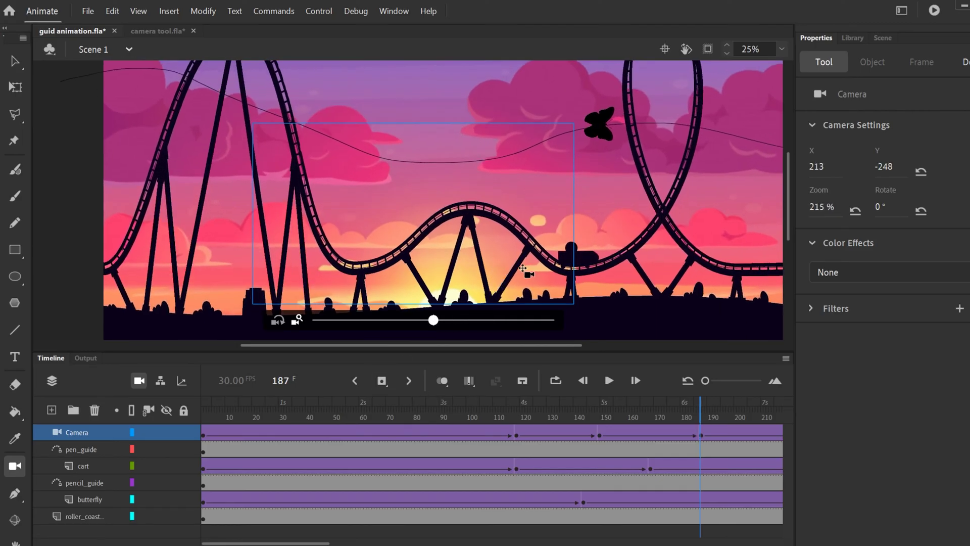
{"action": "left_click_drag", "start_coordinate": [425, 268], "coordinate": [581, 262]}
- Insert a Camera keyframe at frame 219, zoom in to about 202% and pan to frame the cart in the loop
{"action": "left_click_drag", "start_coordinate": [316, 542], "coordinate": [370, 542]}
{"action": "left_click_drag", "start_coordinate": [469, 420], "coordinate": [546, 417]}
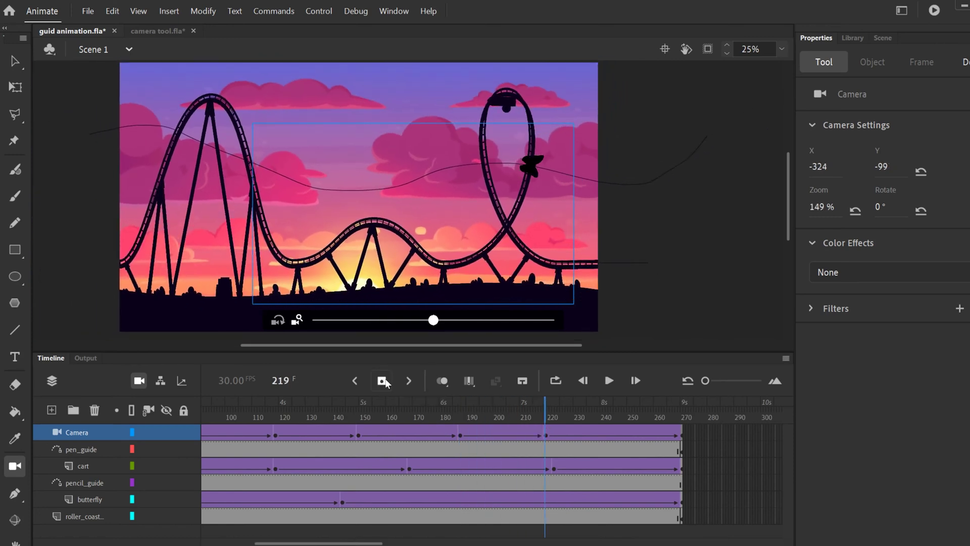
{"action": "left_click_drag", "start_coordinate": [435, 323], "coordinate": [497, 320]}
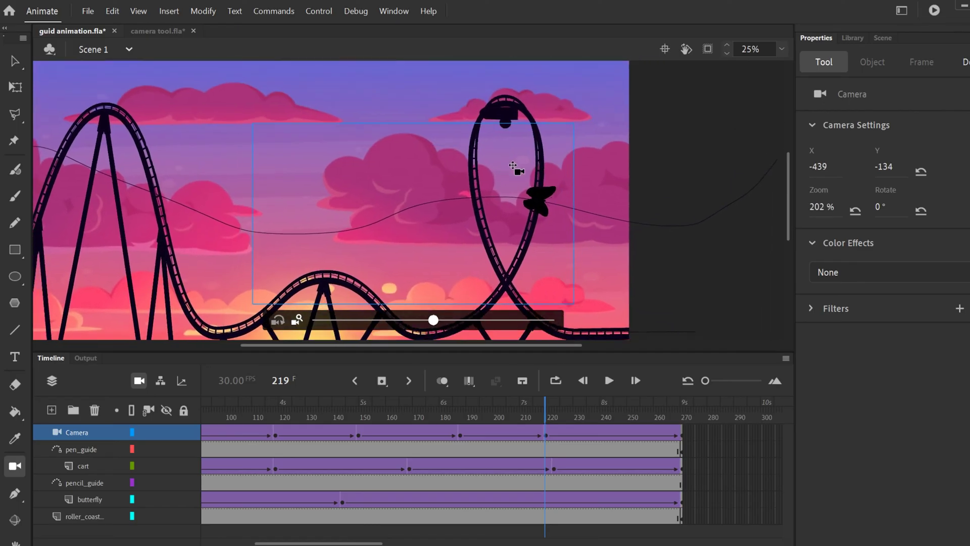
{"action": "left_click_drag", "start_coordinate": [513, 167], "coordinate": [567, 121]}
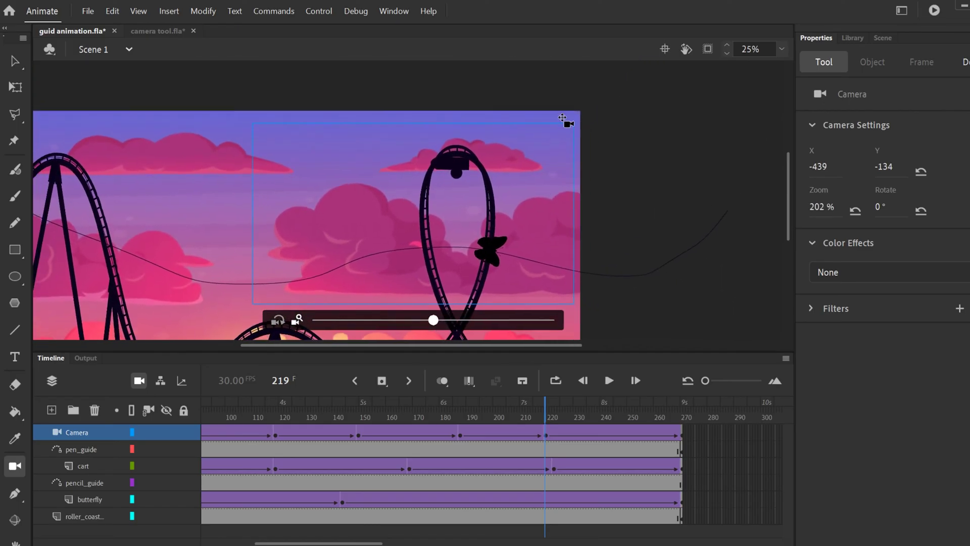
- Scrub to frame 270 and test the movie to preview the roller coaster camera moves
{"action": "left_click_drag", "start_coordinate": [550, 418], "coordinate": [683, 424]}
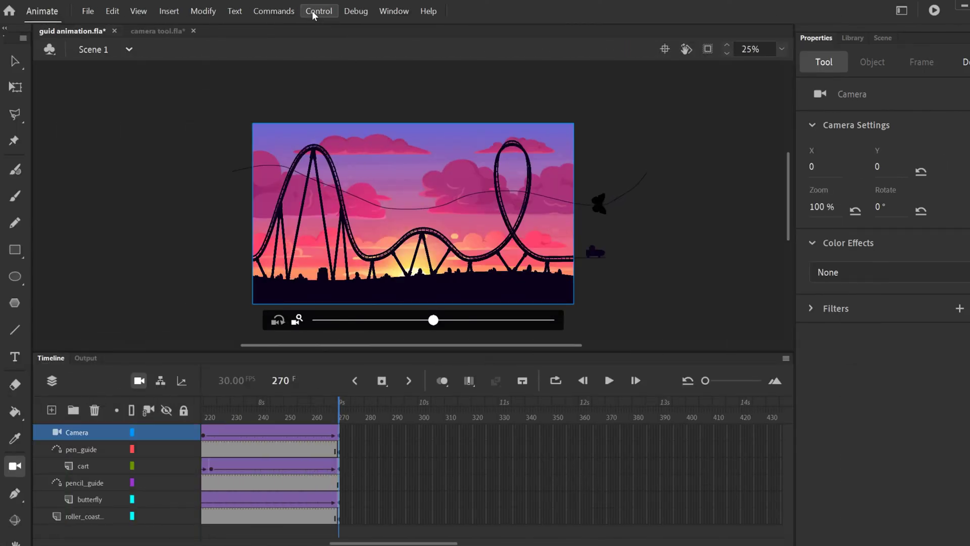
{"action": "left_click", "coordinate": [314, 11]}
{"action": "left_click", "coordinate": [340, 129]}
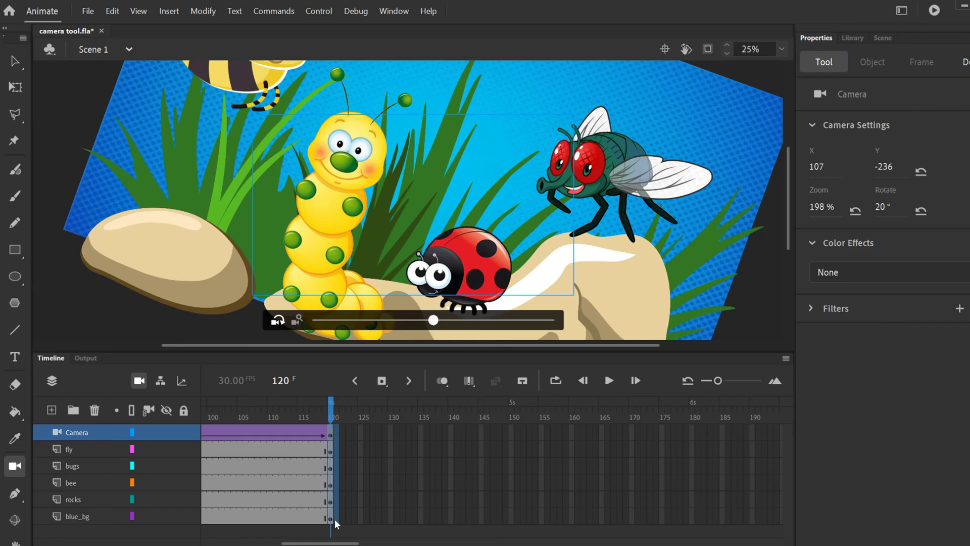
- Paste the copied frames at frame 121 in the camera tool document, classic-tween the Camera layer to frame 150 and go to that frame
{"action": "key", "text": "ctrl+alt+v"}
{"action": "left_click_drag", "start_coordinate": [341, 419], "coordinate": [436, 431]}
{"action": "right_click", "coordinate": [437, 431]}
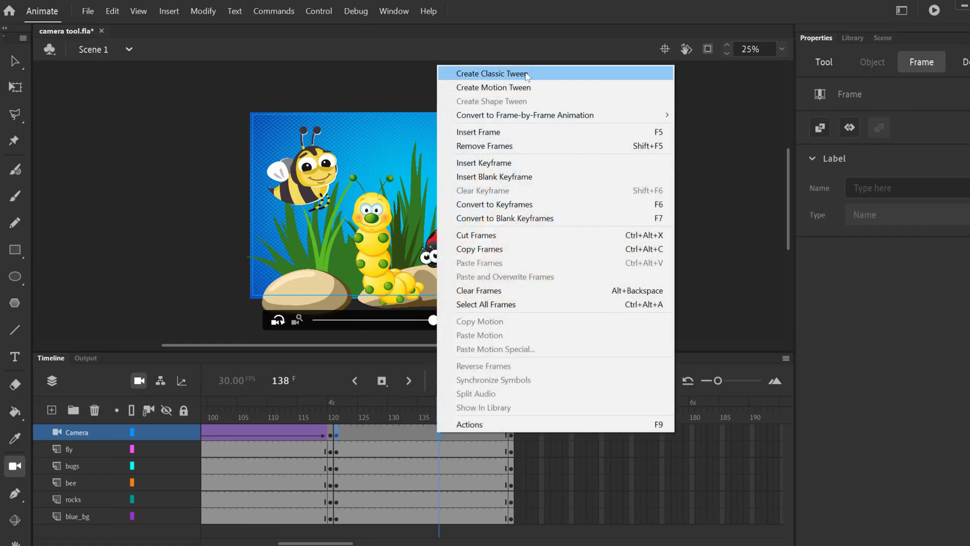
{"action": "left_click", "coordinate": [526, 77]}
{"action": "left_click", "coordinate": [511, 430]}
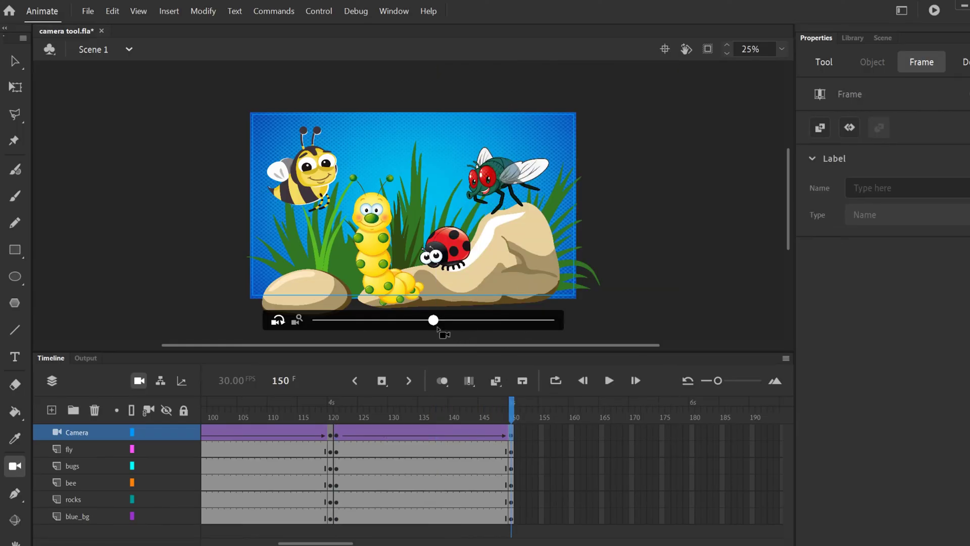
{"action": "left_click_drag", "start_coordinate": [434, 322], "coordinate": [454, 321]}
{"action": "left_click", "coordinate": [107, 12]}
{"action": "left_click", "coordinate": [144, 24]}
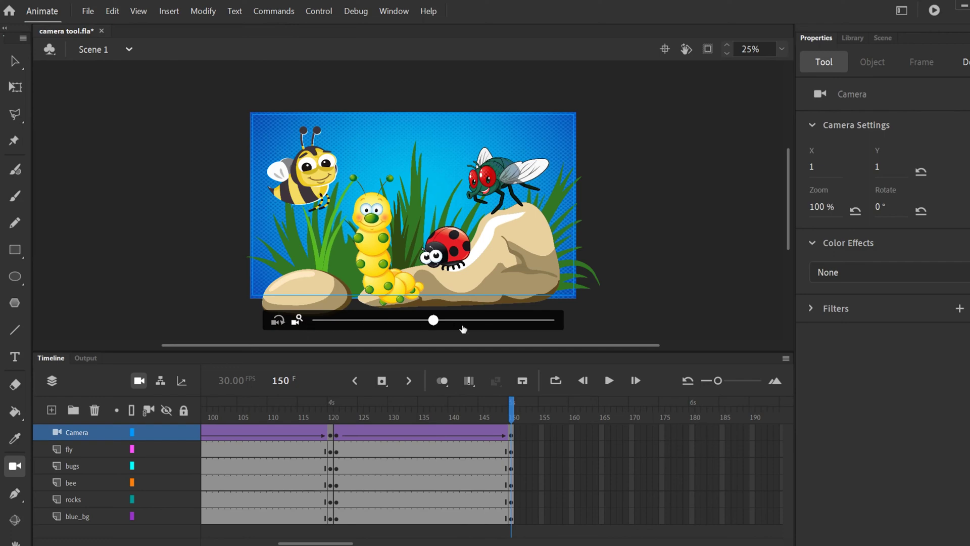
- Zoom the camera in to about 172% at frame 150
{"action": "left_click_drag", "start_coordinate": [436, 323], "coordinate": [520, 326]}
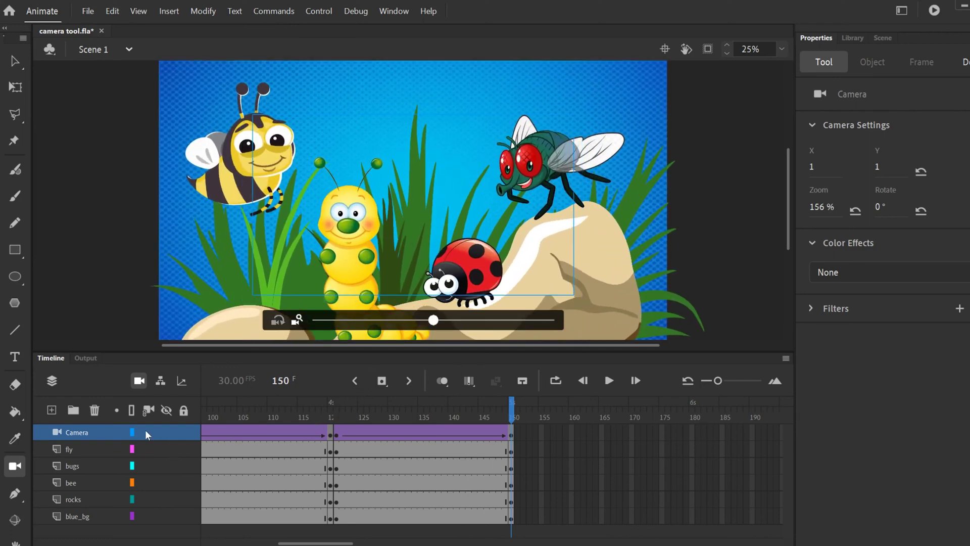
{"action": "mouse_move", "coordinate": [148, 482]}
{"action": "left_click_drag", "start_coordinate": [437, 322], "coordinate": [481, 323]}
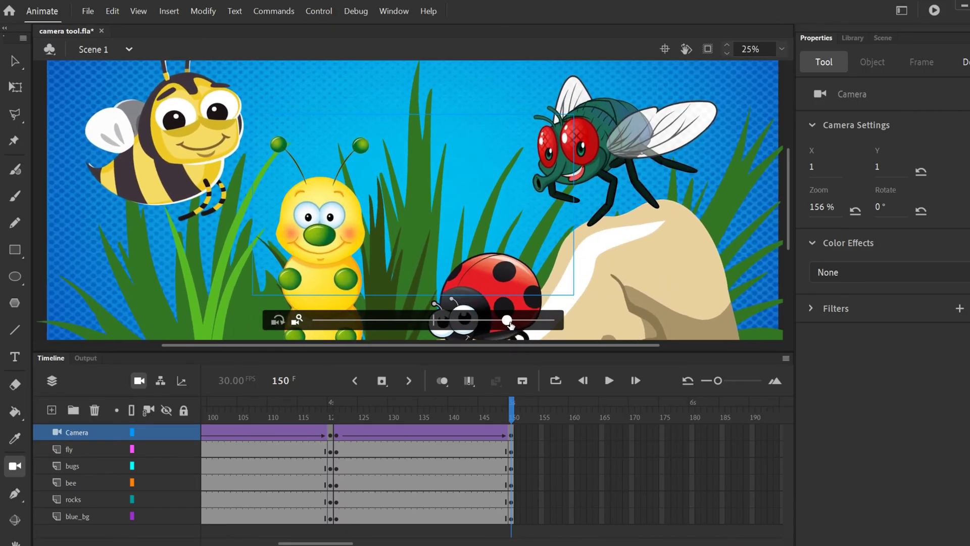
{"action": "left_click_drag", "start_coordinate": [510, 325], "coordinate": [457, 327]}
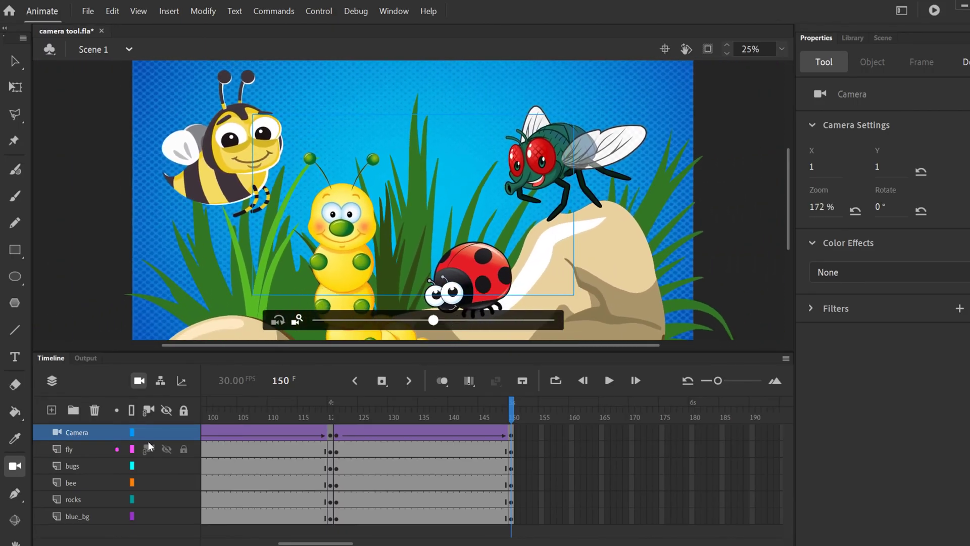
- Attach all layers to the camera and try the camera zoom at frame 150
{"action": "left_click", "coordinate": [148, 410]}
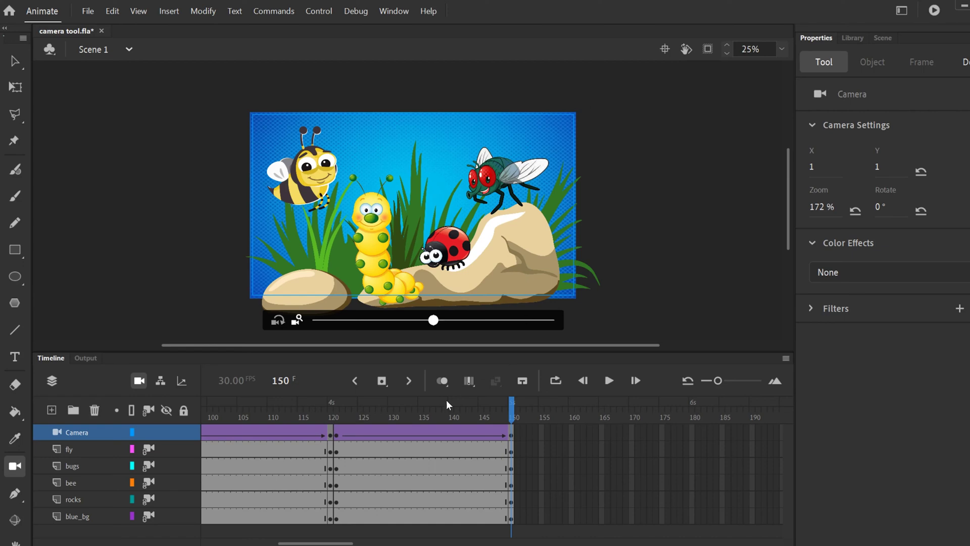
{"action": "left_click_drag", "start_coordinate": [425, 416], "coordinate": [513, 422]}
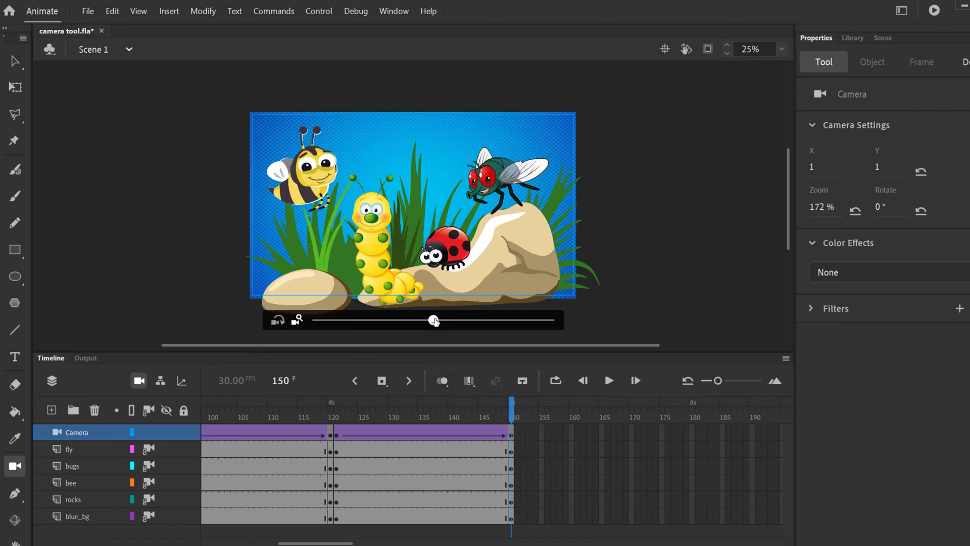
{"action": "mouse_move", "coordinate": [434, 320]}
{"action": "left_mouse_down"}
{"action": "mouse_move", "coordinate": [511, 320]}
{"action": "mouse_move", "coordinate": [420, 321]}
{"action": "mouse_move", "coordinate": [437, 321]}
{"action": "mouse_move", "coordinate": [434, 329]}
{"action": "left_mouse_up"}
- Detach the fly layer from the camera and zoom the camera in to about 209%
{"action": "left_click", "coordinate": [147, 449]}
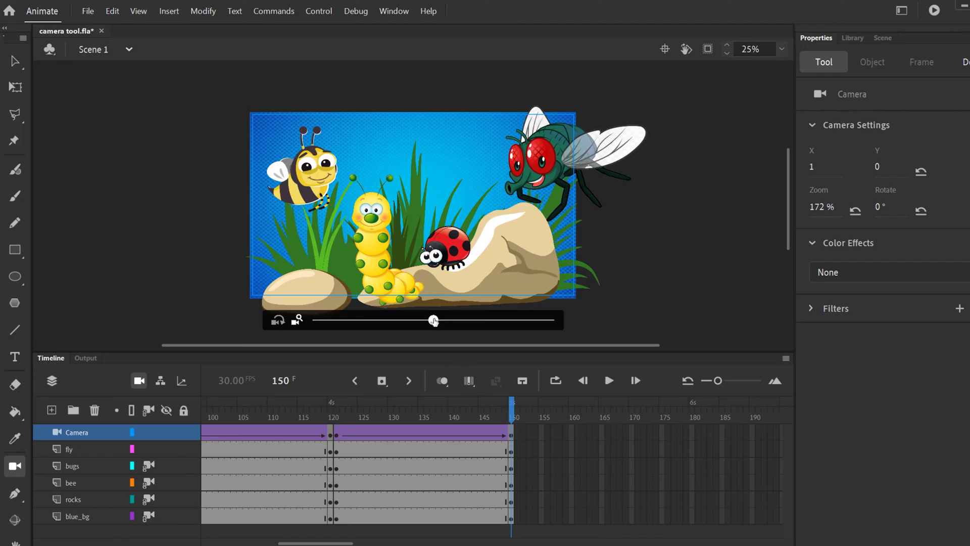
{"action": "mouse_move", "coordinate": [433, 320]}
{"action": "left_mouse_down"}
{"action": "mouse_move", "coordinate": [476, 321]}
{"action": "mouse_move", "coordinate": [434, 321]}
{"action": "left_mouse_up"}
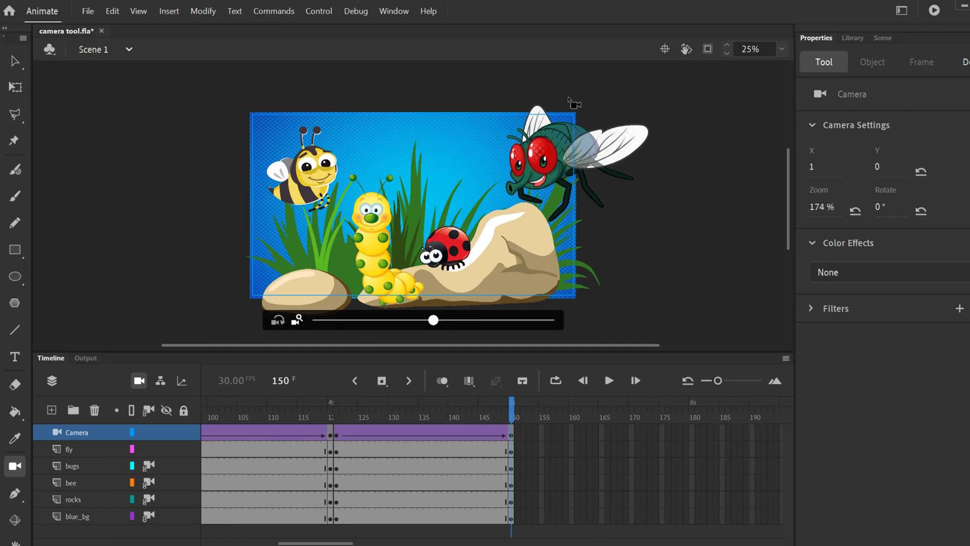
{"action": "left_click_drag", "start_coordinate": [434, 320], "coordinate": [488, 320]}
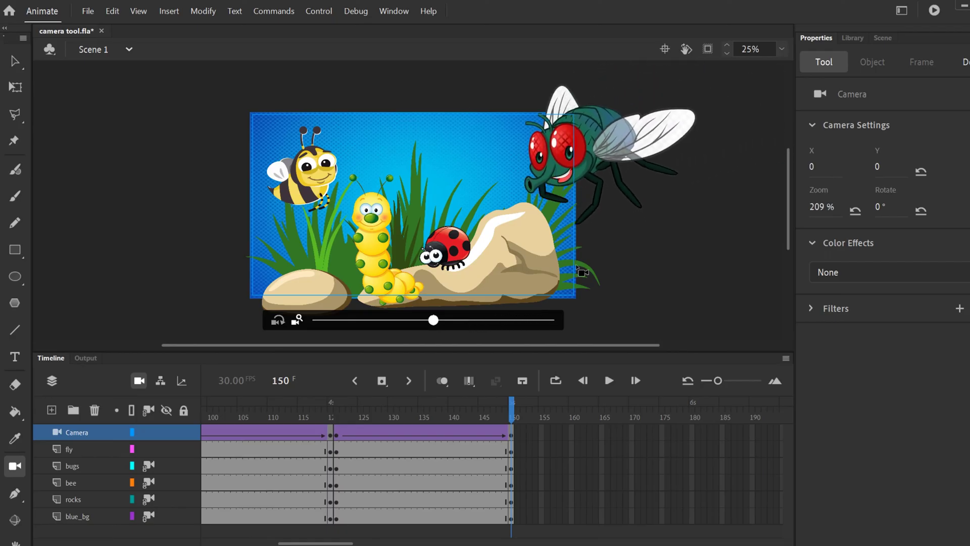
- Detach the bugs and bee layers from the camera, and zoom the camera out to about 63% and back in
{"action": "left_click", "coordinate": [147, 466]}
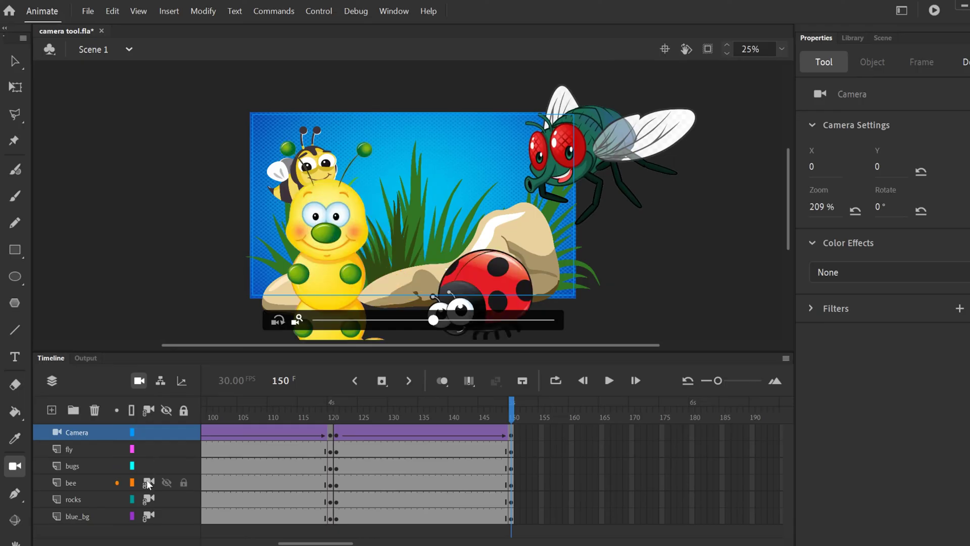
{"action": "left_click", "coordinate": [147, 482]}
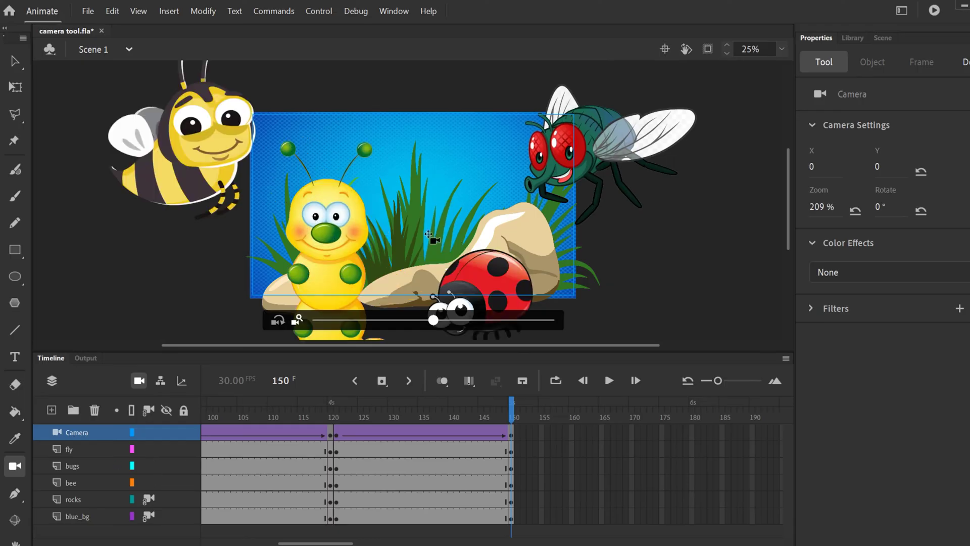
{"action": "left_click_drag", "start_coordinate": [434, 321], "coordinate": [349, 320]}
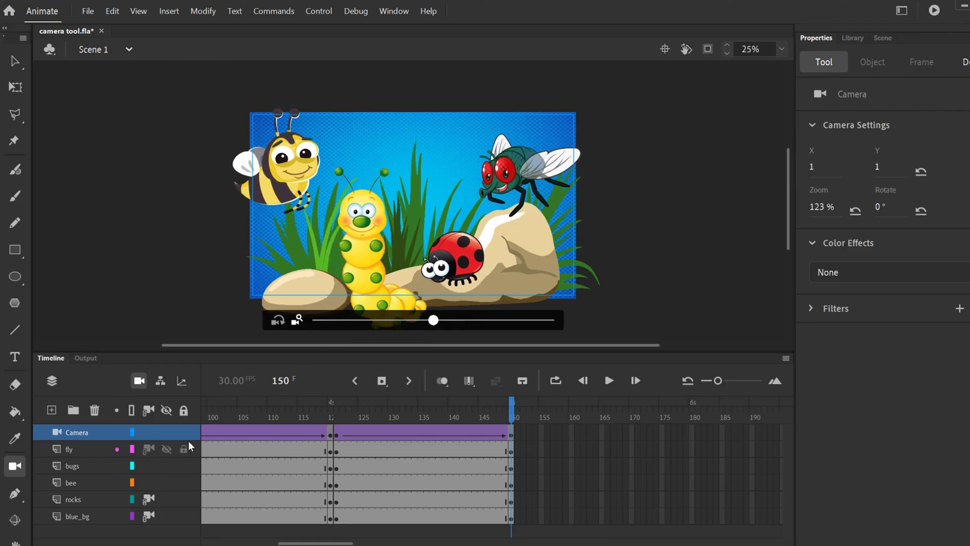
{"action": "mouse_move", "coordinate": [434, 321]}
{"action": "left_mouse_down"}
{"action": "mouse_move", "coordinate": [462, 327]}
{"action": "mouse_move", "coordinate": [363, 327]}
{"action": "mouse_move", "coordinate": [435, 327]}
{"action": "left_mouse_up"}
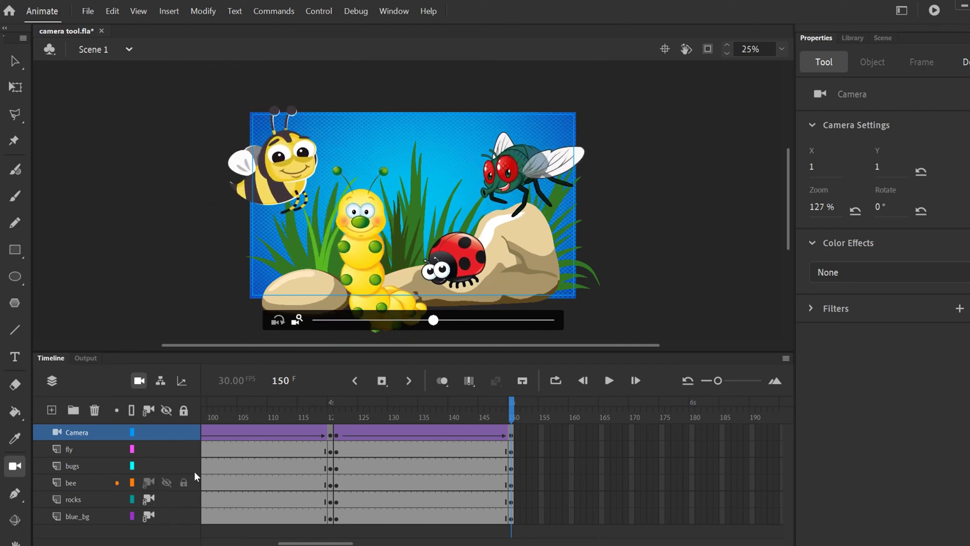
{"action": "left_click_drag", "start_coordinate": [434, 320], "coordinate": [312, 319]}
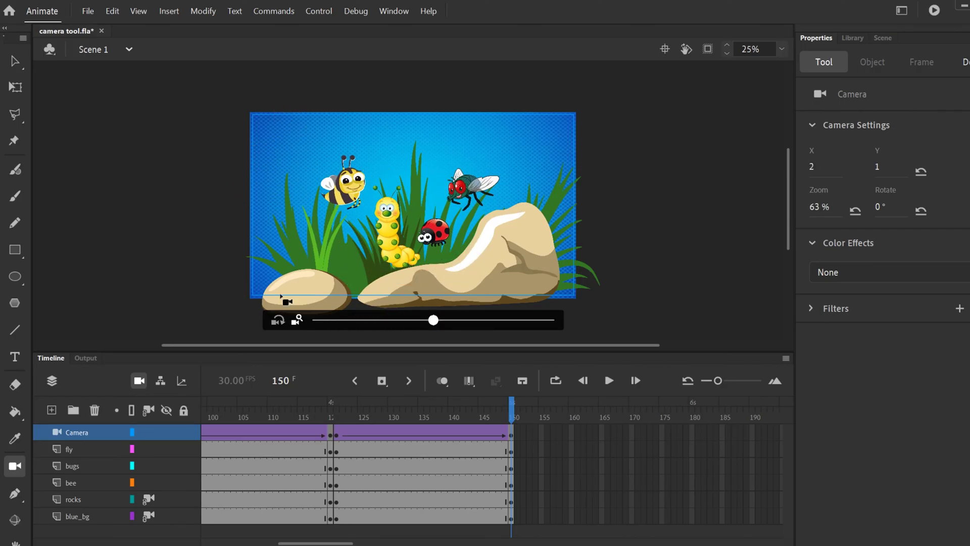
{"action": "left_click_drag", "start_coordinate": [433, 321], "coordinate": [549, 332]}
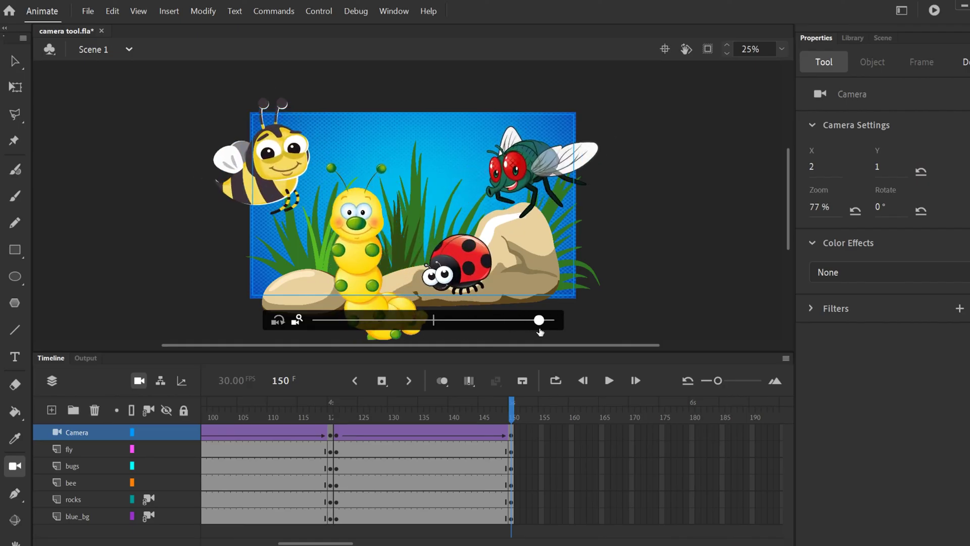
- Scrub the timeline between about frames 76 and 136 to compare camera motion on the attached and detached layers
{"action": "left_click", "coordinate": [523, 449]}
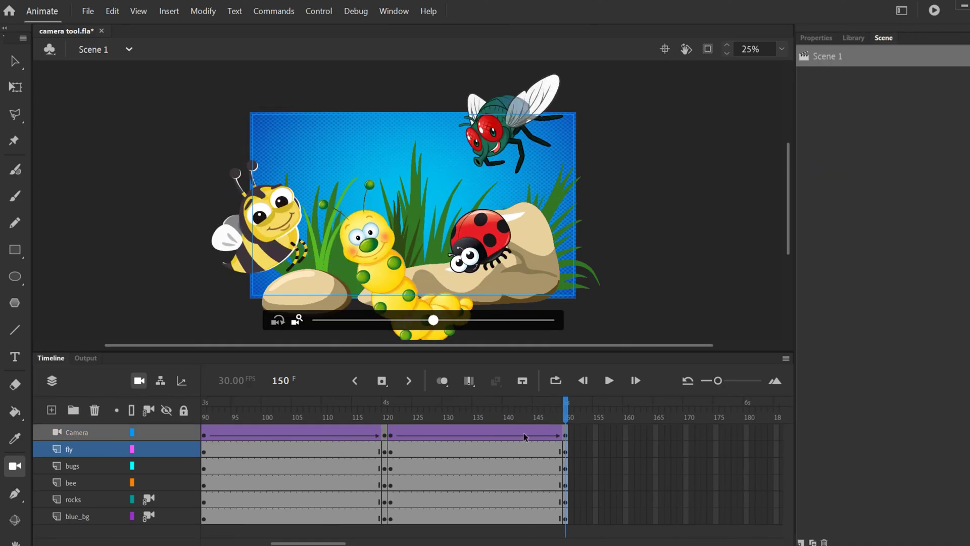
{"action": "left_click_drag", "start_coordinate": [544, 416], "coordinate": [445, 417]}
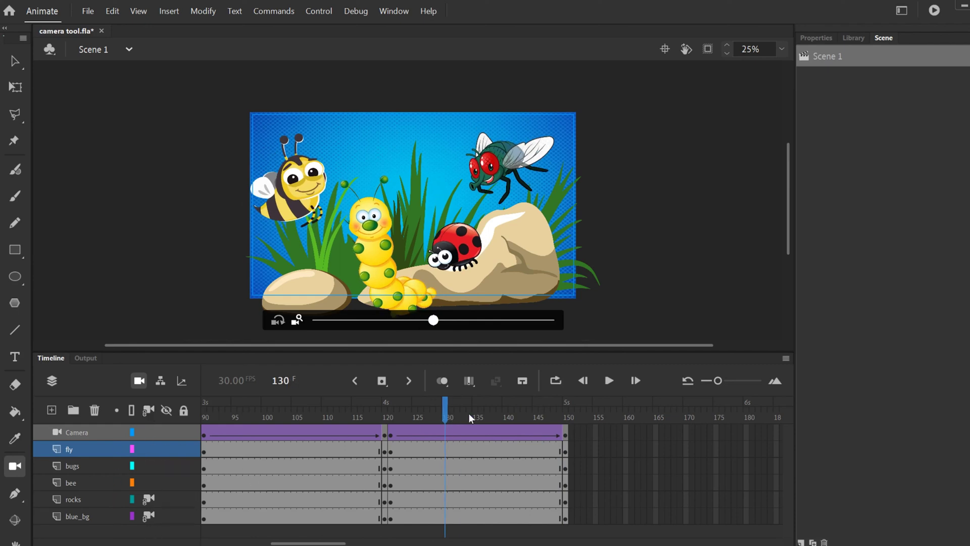
{"action": "mouse_move", "coordinate": [495, 417]}
{"action": "left_mouse_down"}
{"action": "mouse_move", "coordinate": [525, 417]}
{"action": "mouse_move", "coordinate": [277, 417]}
{"action": "mouse_move", "coordinate": [162, 394]}
{"action": "mouse_move", "coordinate": [245, 406]}
{"action": "mouse_move", "coordinate": [576, 406]}
{"action": "mouse_move", "coordinate": [234, 405]}
{"action": "mouse_move", "coordinate": [480, 408]}
{"action": "left_mouse_up"}
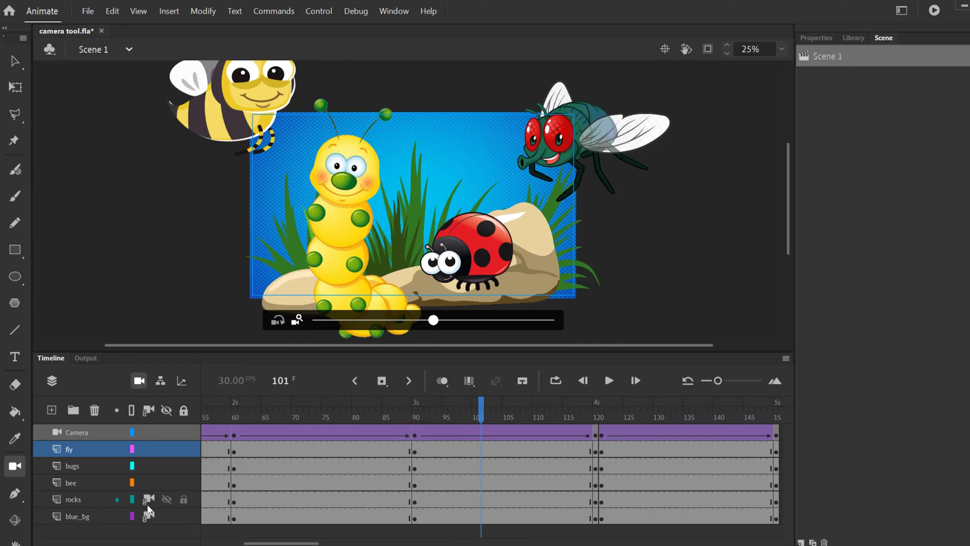
{"action": "left_click_drag", "start_coordinate": [377, 409], "coordinate": [330, 408]}
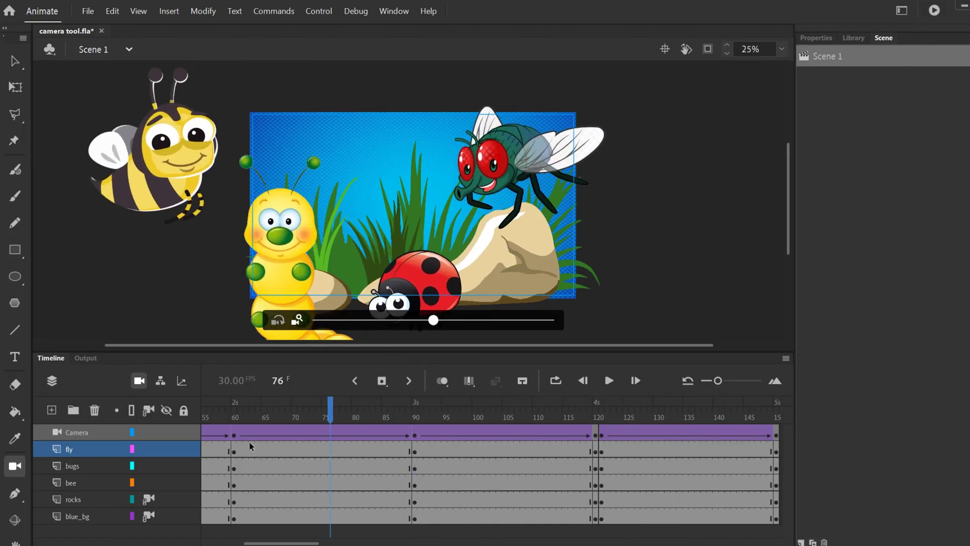
{"action": "left_click_drag", "start_coordinate": [603, 412], "coordinate": [650, 416]}
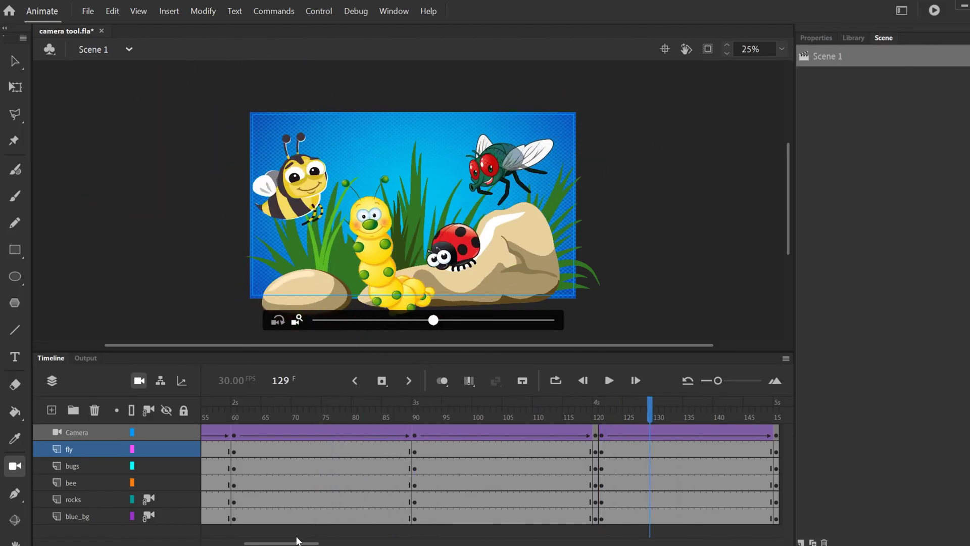
{"action": "left_click_drag", "start_coordinate": [297, 541], "coordinate": [319, 541]}
{"action": "left_click_drag", "start_coordinate": [432, 410], "coordinate": [524, 426]}
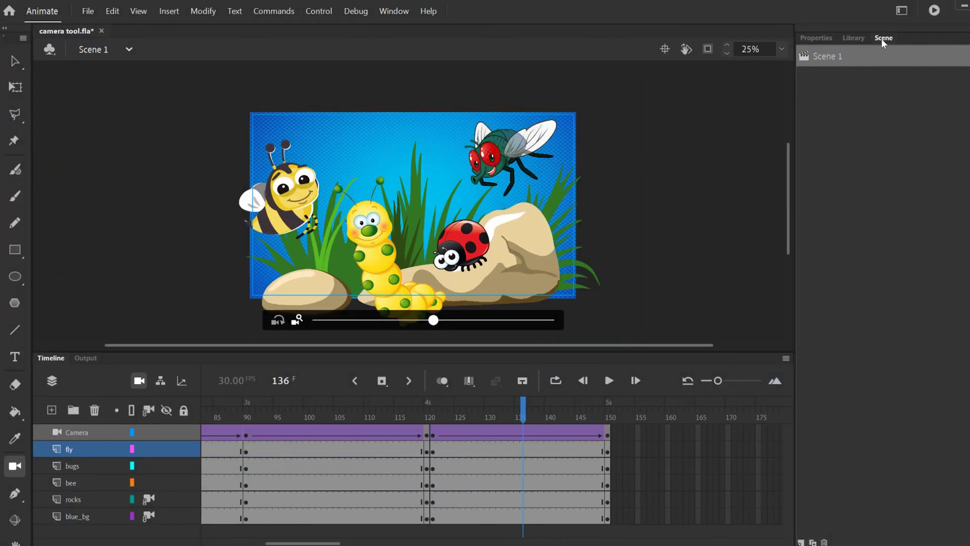
- Show the Scene panel, float it over the stage and dock it back beside the Library
{"action": "left_click", "coordinate": [394, 11]}
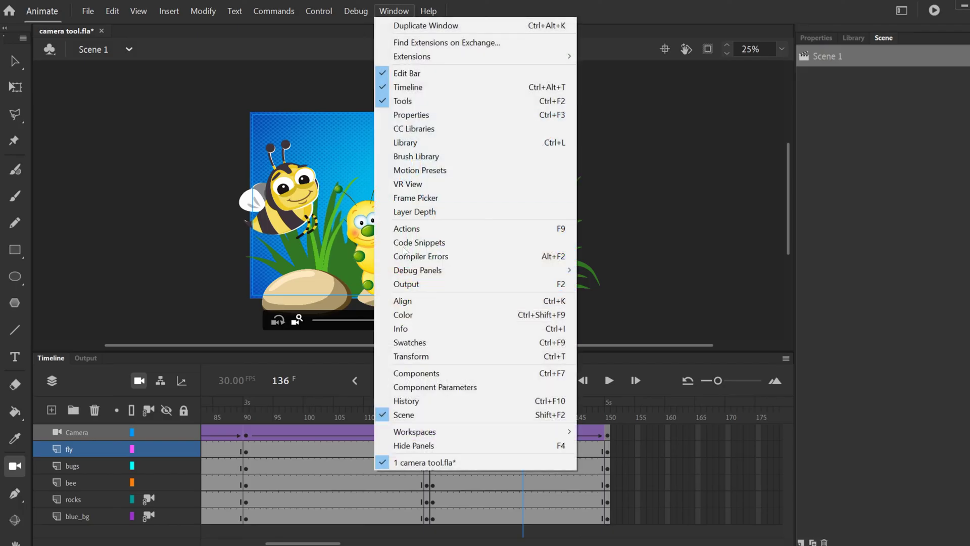
{"action": "left_click", "coordinate": [403, 411]}
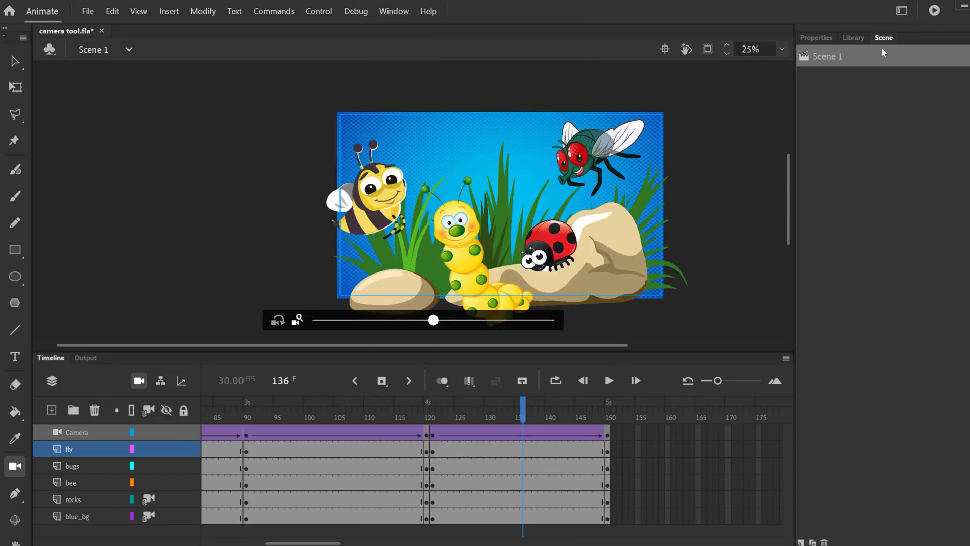
{"action": "left_click_drag", "start_coordinate": [883, 38], "coordinate": [566, 139]}
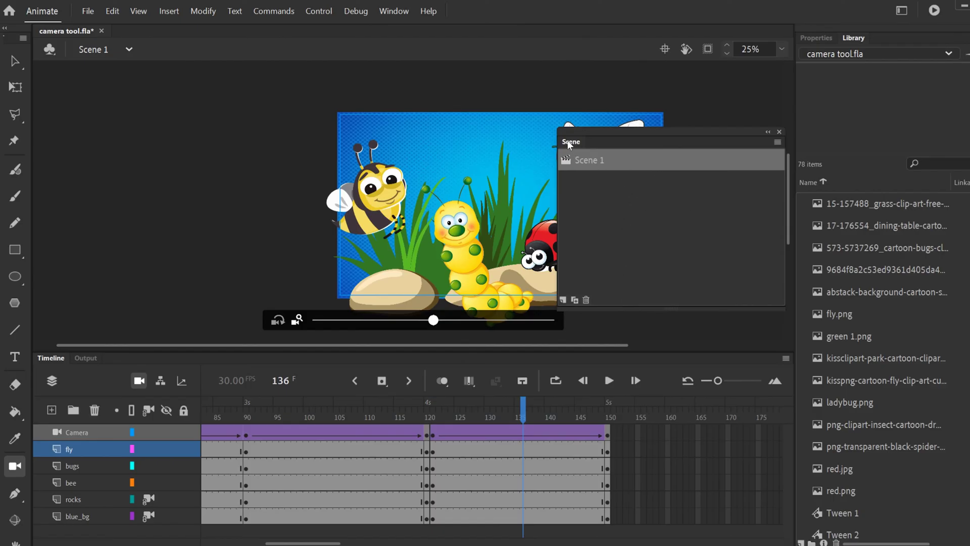
{"action": "left_click_drag", "start_coordinate": [574, 140], "coordinate": [877, 42]}
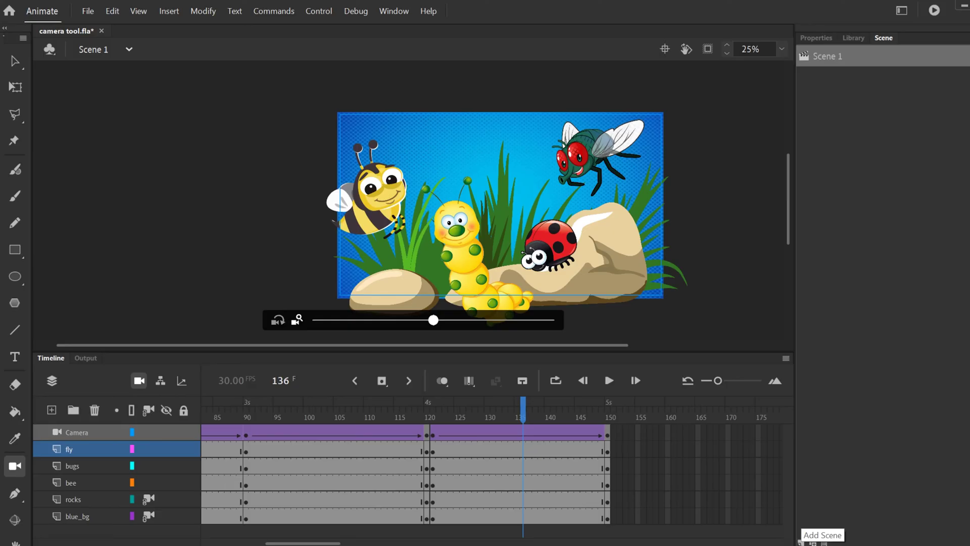
- Add a new scene and rename it Scene 2
{"action": "left_click", "coordinate": [802, 542]}
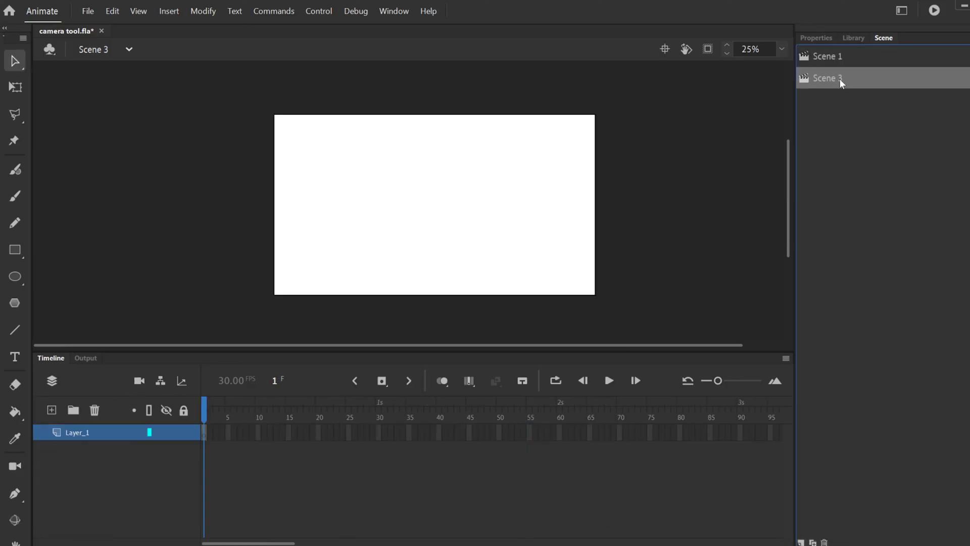
{"action": "double_click", "coordinate": [843, 80]}
{"action": "left_click", "coordinate": [855, 78]}
{"action": "type", "text": "2"}
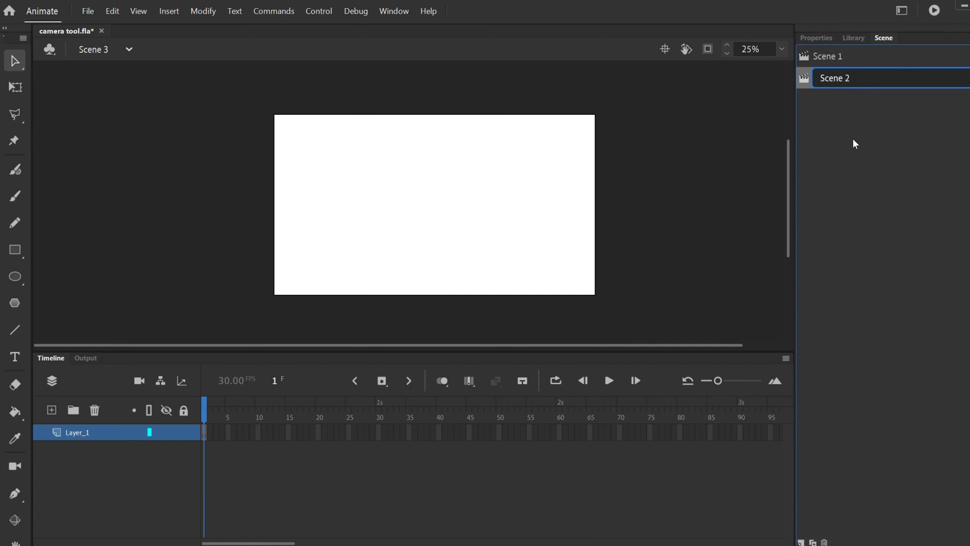
{"action": "key", "text": "Return"}
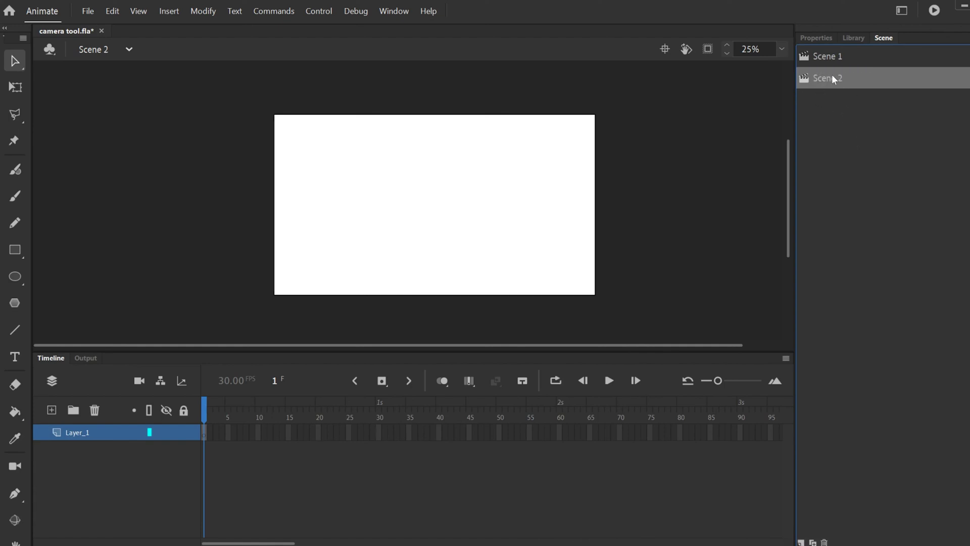
- Cut frames 121 to 150 of all layers, including Camera, from Scene 1
{"action": "left_click", "coordinate": [823, 56]}
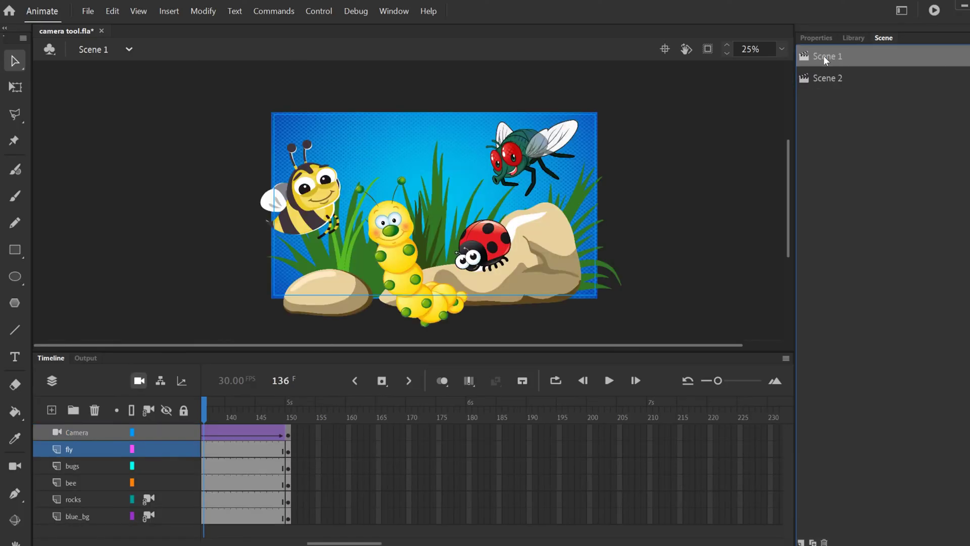
{"action": "left_click_drag", "start_coordinate": [360, 541], "coordinate": [335, 542]}
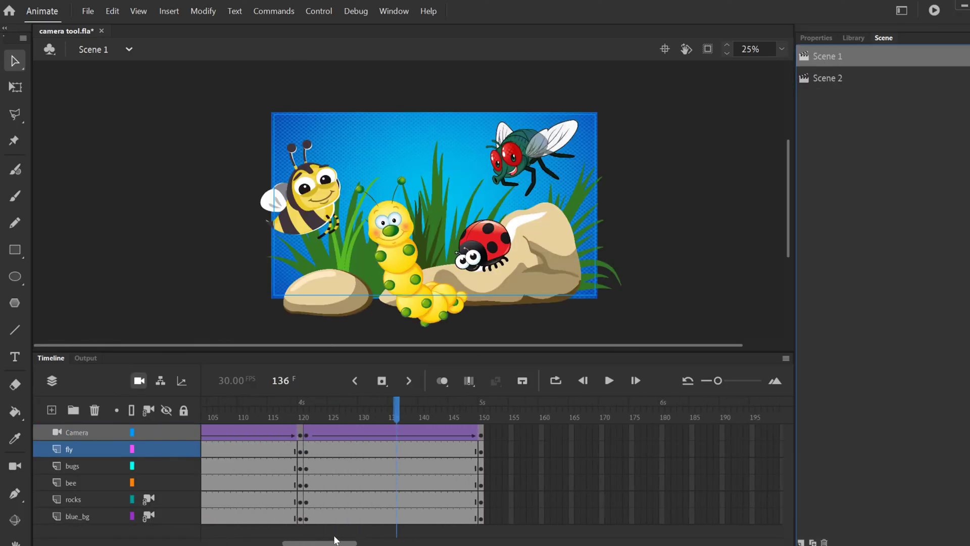
{"action": "left_click_drag", "start_coordinate": [307, 437], "coordinate": [482, 518]}
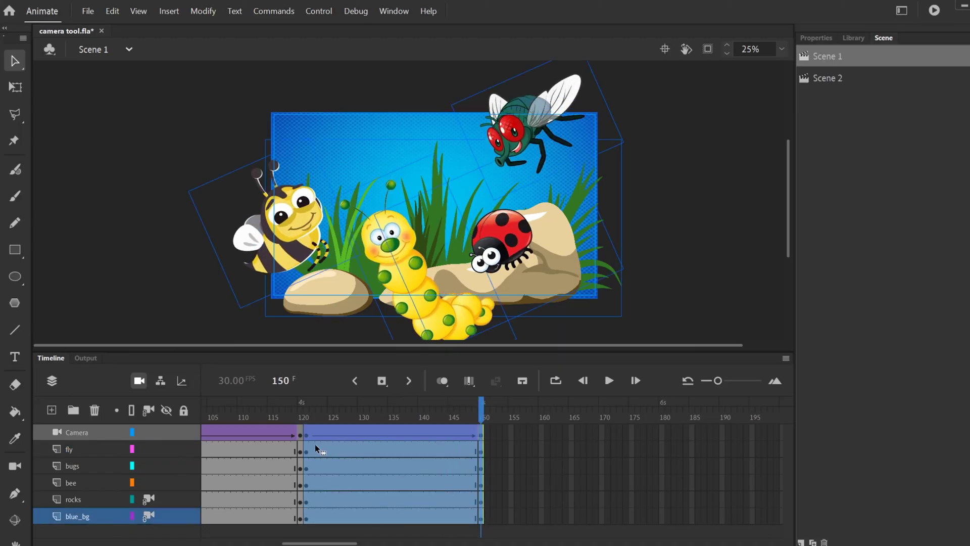
{"action": "right_click", "coordinate": [381, 450]}
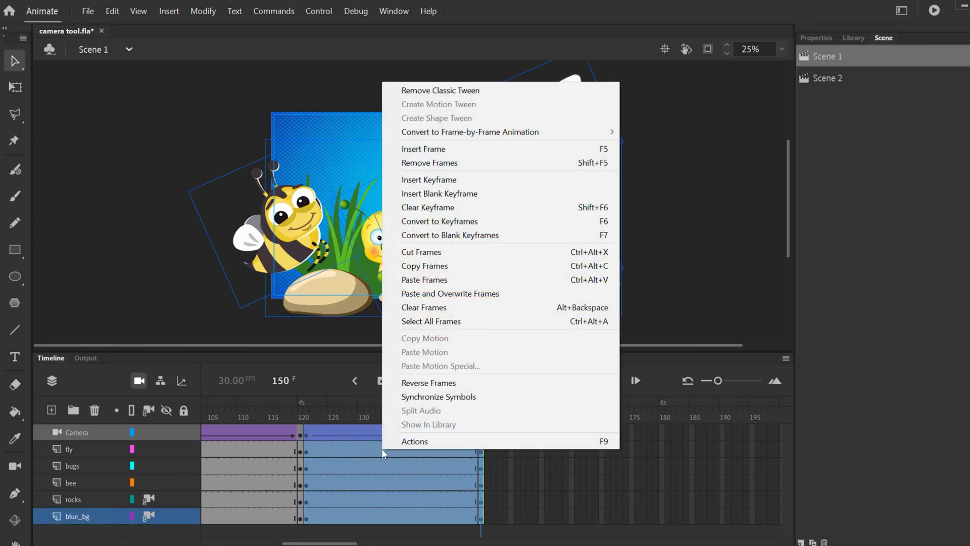
{"action": "left_click", "coordinate": [434, 253]}
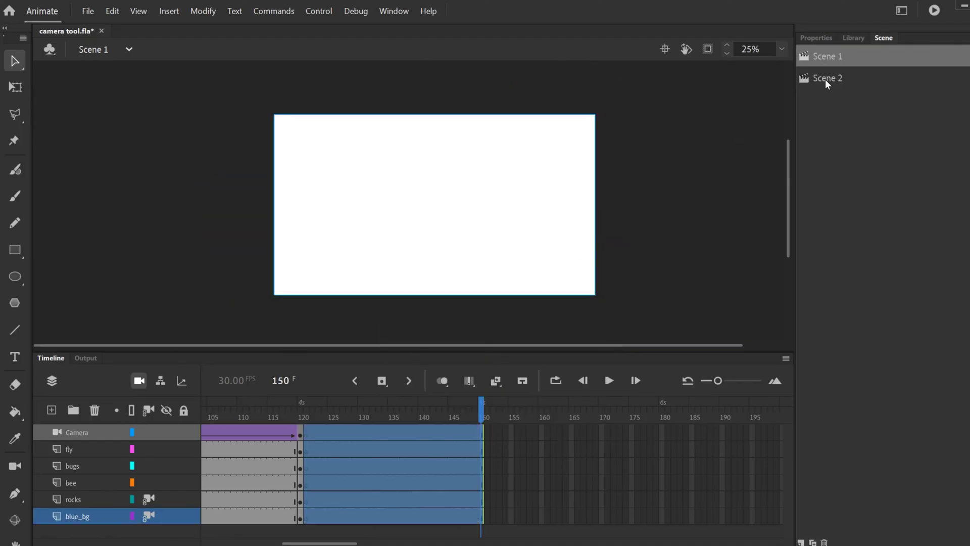
- Paste the cut frames at frame 1 of Scene 2 and scrub its first frames
{"action": "left_click", "coordinate": [825, 78]}
{"action": "right_click", "coordinate": [204, 436]}
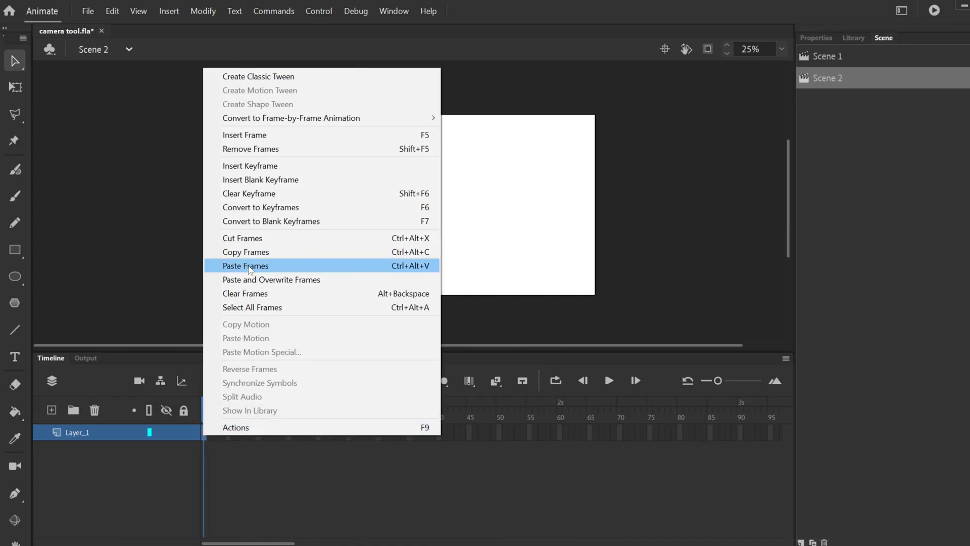
{"action": "left_click", "coordinate": [249, 268]}
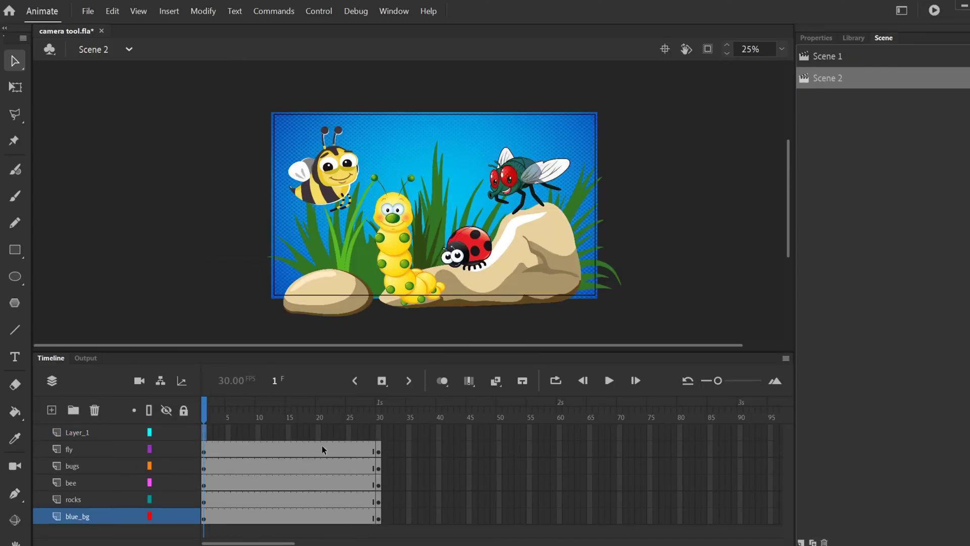
{"action": "left_click_drag", "start_coordinate": [210, 415], "coordinate": [231, 416]}
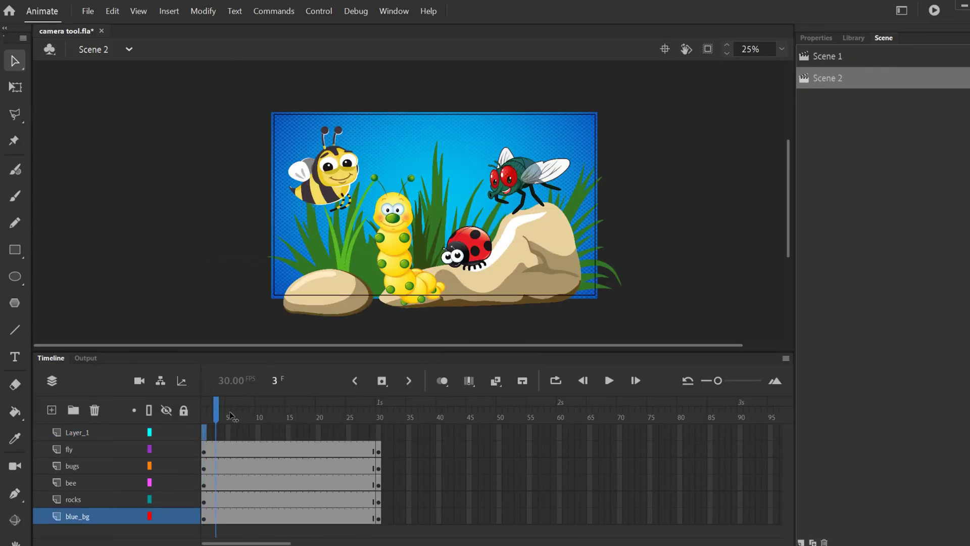
- Add a camera to Scene 2 and create a classic tween on the Camera layer up to a new keyframe at frame 30
{"action": "left_click", "coordinate": [87, 434]}
{"action": "left_click", "coordinate": [141, 382]}
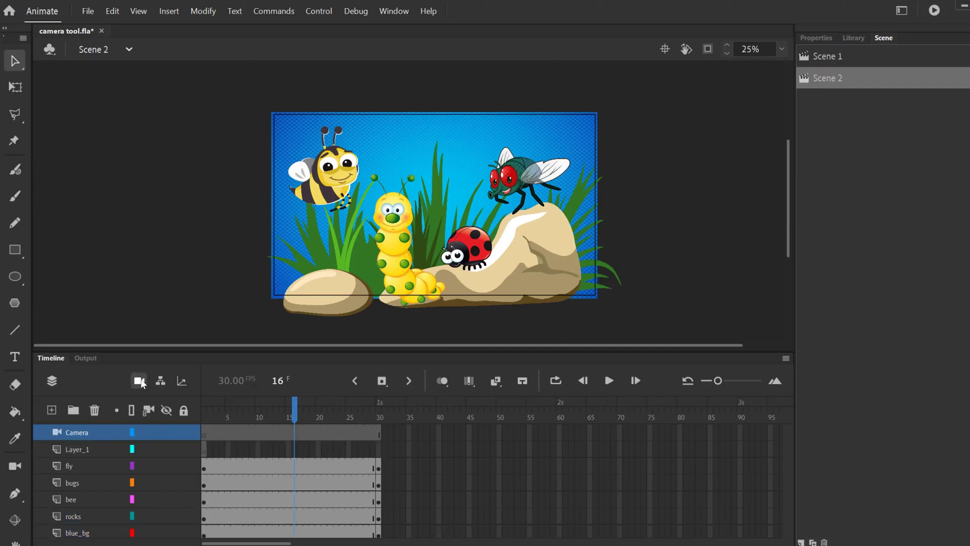
{"action": "right_click", "coordinate": [380, 436]}
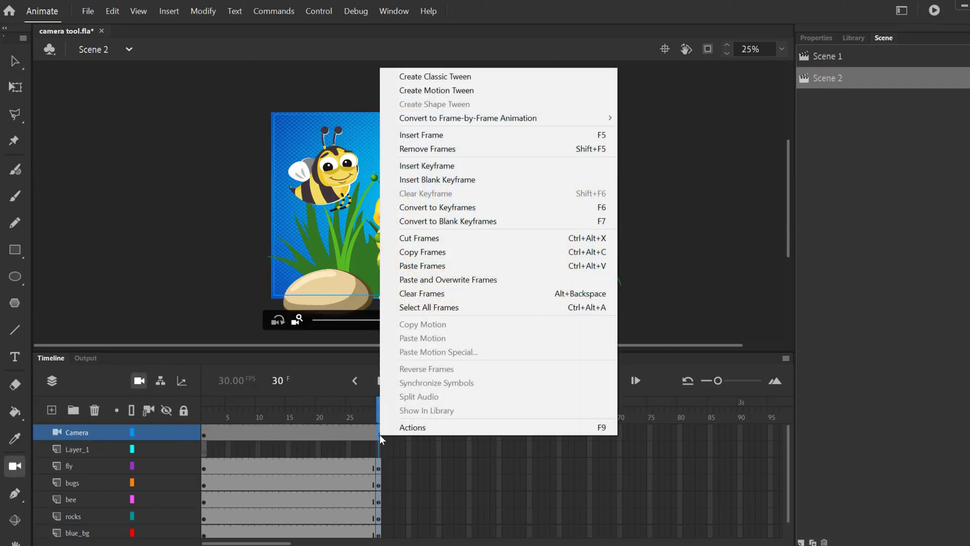
{"action": "left_click", "coordinate": [420, 166]}
{"action": "right_click", "coordinate": [301, 434]}
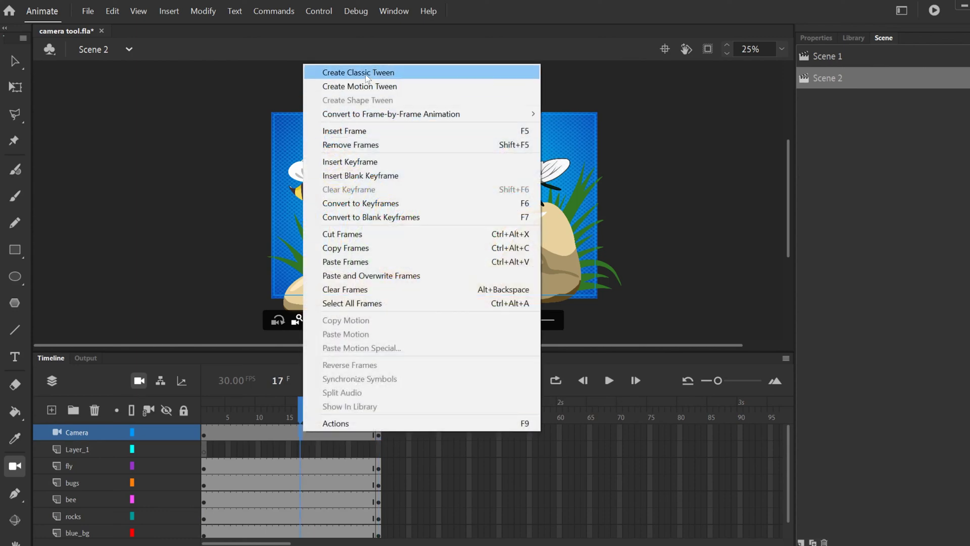
{"action": "left_click", "coordinate": [367, 72]}
- Zoom the camera in at frame 30 and rotate it so the artwork tilts counterclockwise
{"action": "left_click", "coordinate": [380, 434]}
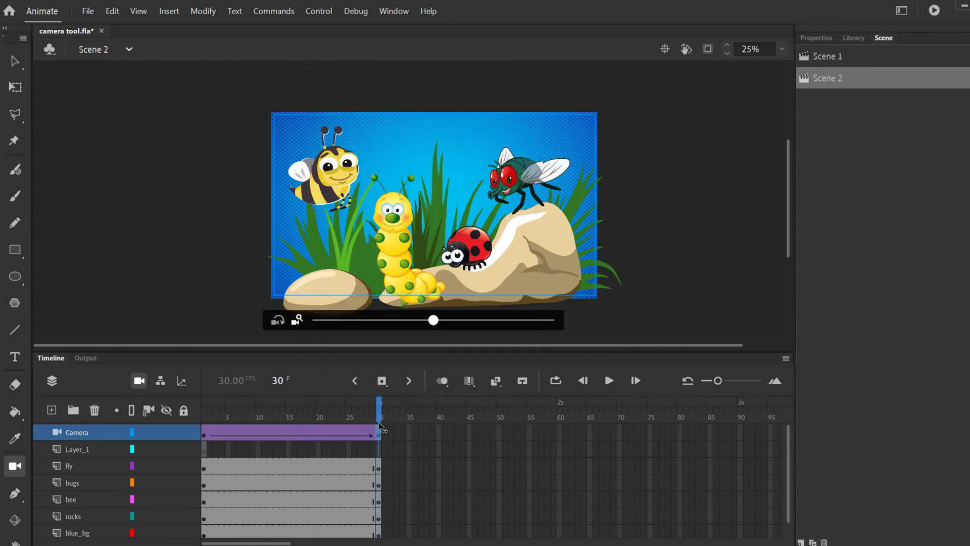
{"action": "left_click_drag", "start_coordinate": [435, 320], "coordinate": [523, 320]}
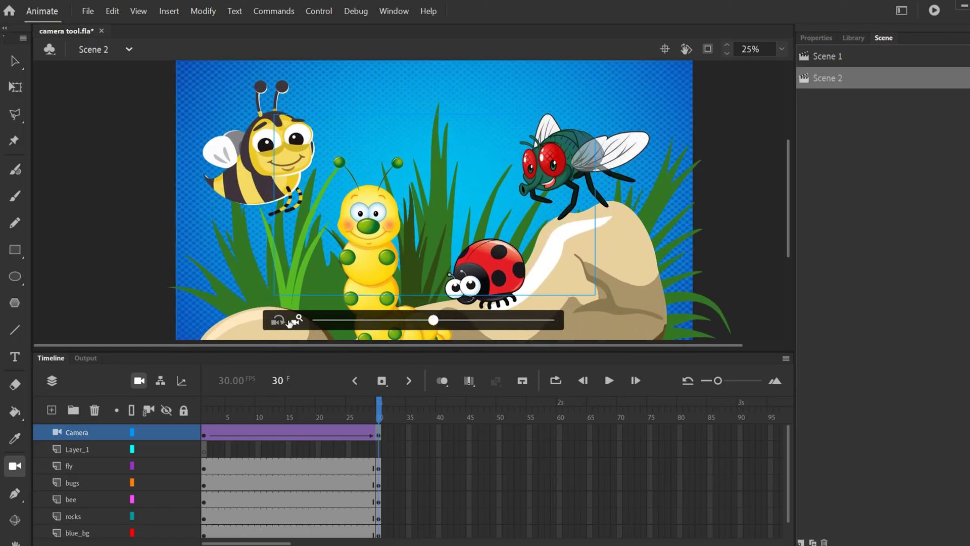
{"action": "left_click", "coordinate": [285, 321]}
{"action": "left_click_drag", "start_coordinate": [434, 320], "coordinate": [521, 319]}
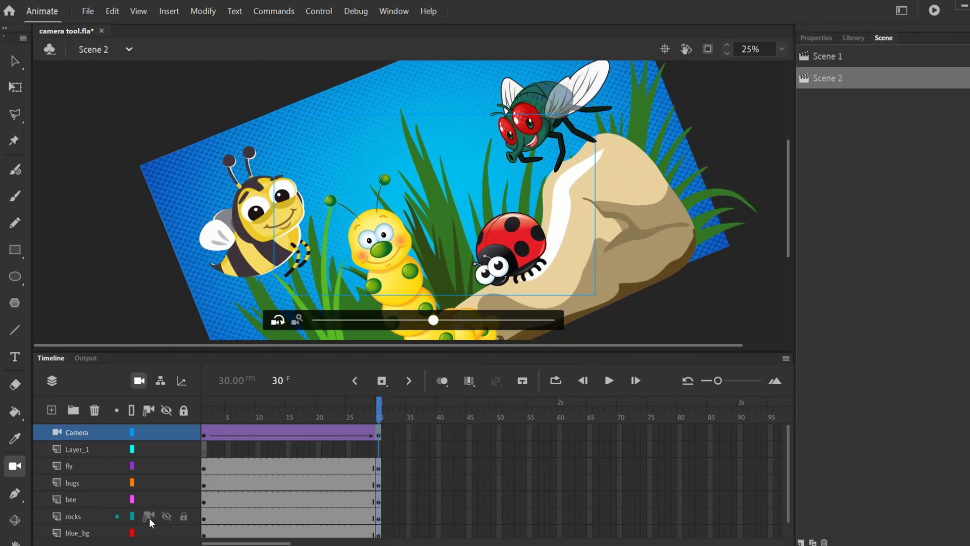
- Attach the rocks and blue_bg layers to the camera in Scene 2 and scrub the timeline to check the motion
{"action": "left_click", "coordinate": [148, 517]}
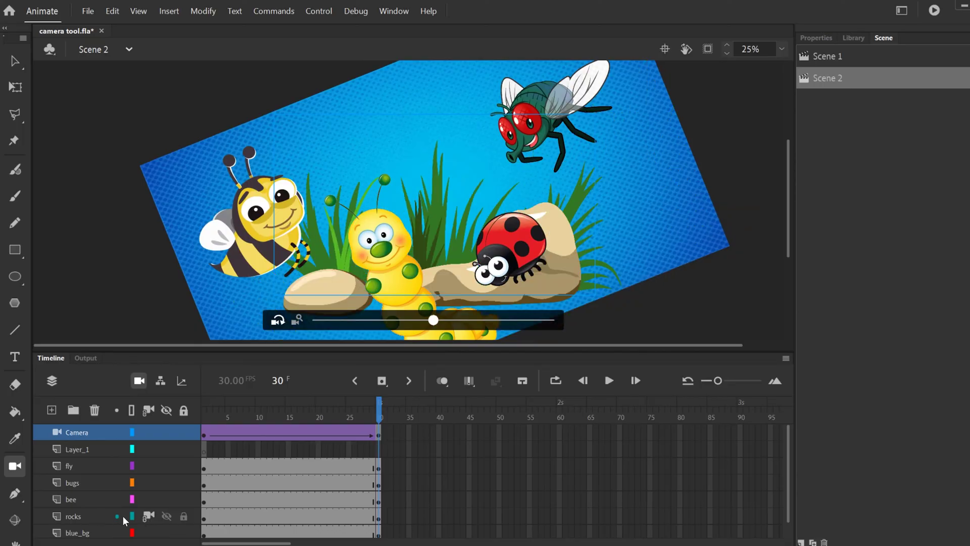
{"action": "left_click", "coordinate": [148, 533]}
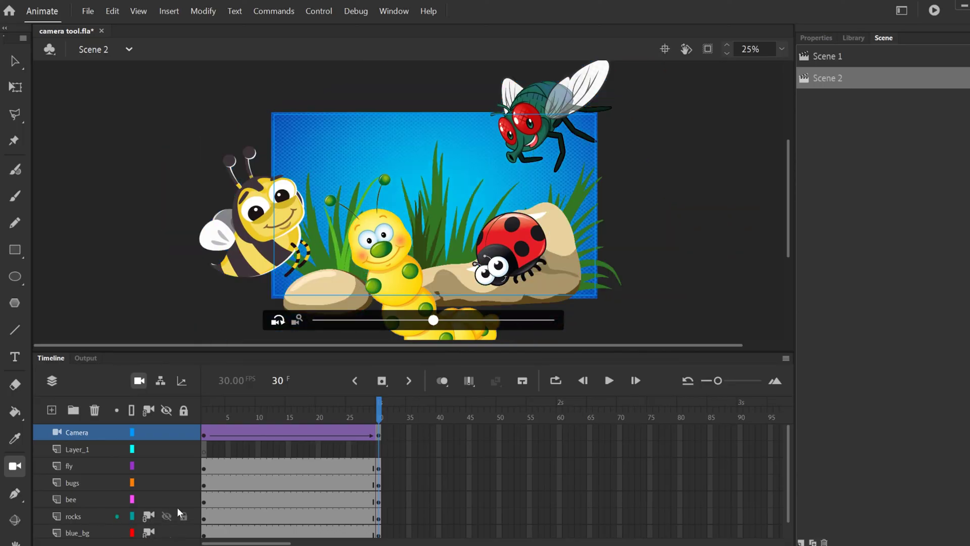
{"action": "left_click", "coordinate": [310, 416]}
{"action": "left_click_drag", "start_coordinate": [310, 416], "coordinate": [373, 429]}
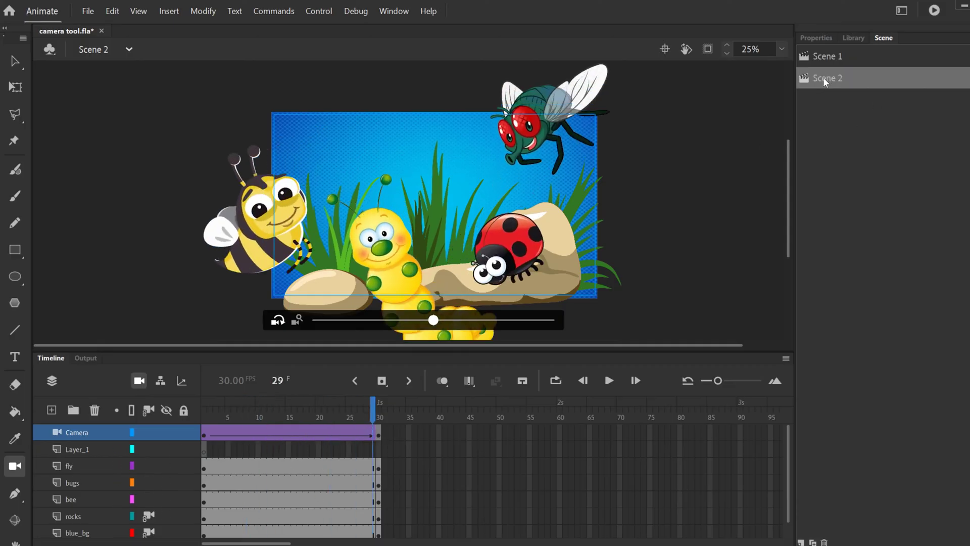
- Remove the empty frames from 121 to 150 on all layers of Scene 1, including Camera
{"action": "left_click", "coordinate": [827, 58]}
{"action": "mouse_move", "coordinate": [172, 515]}
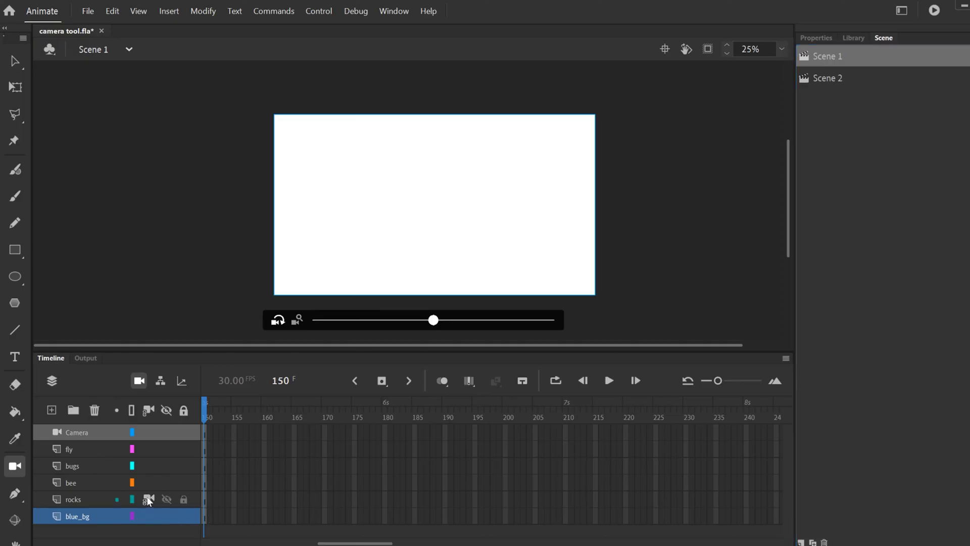
{"action": "left_click_drag", "start_coordinate": [342, 543], "coordinate": [314, 543]}
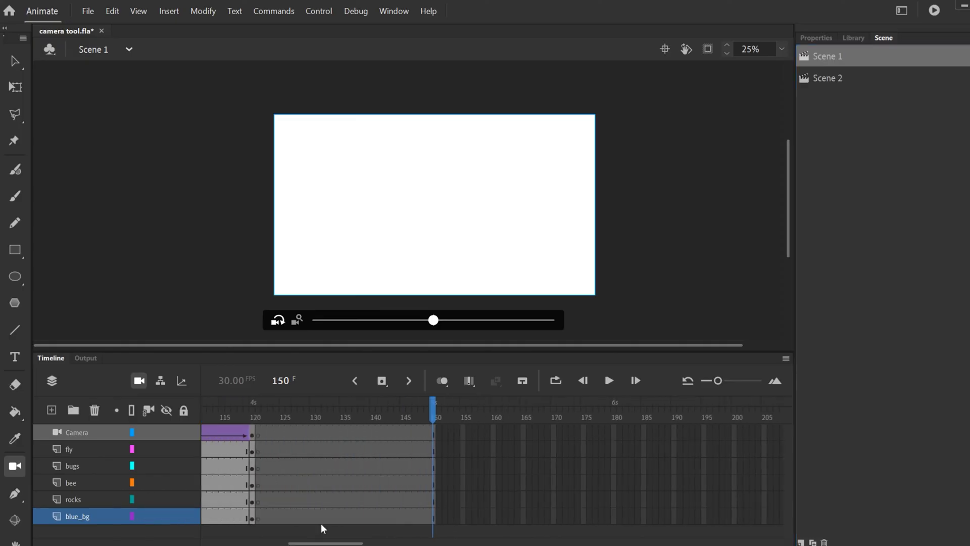
{"action": "left_click_drag", "start_coordinate": [443, 432], "coordinate": [257, 519]}
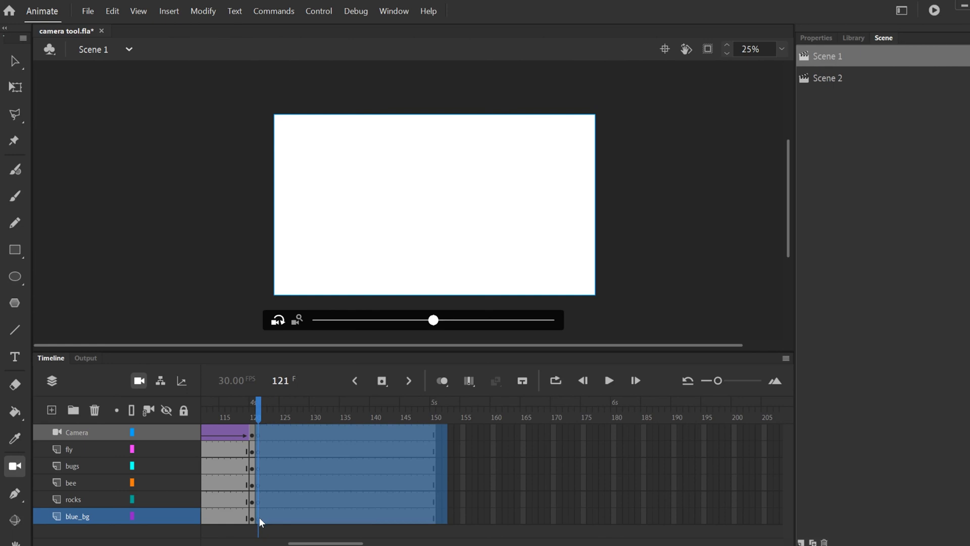
{"action": "right_click", "coordinate": [305, 470]}
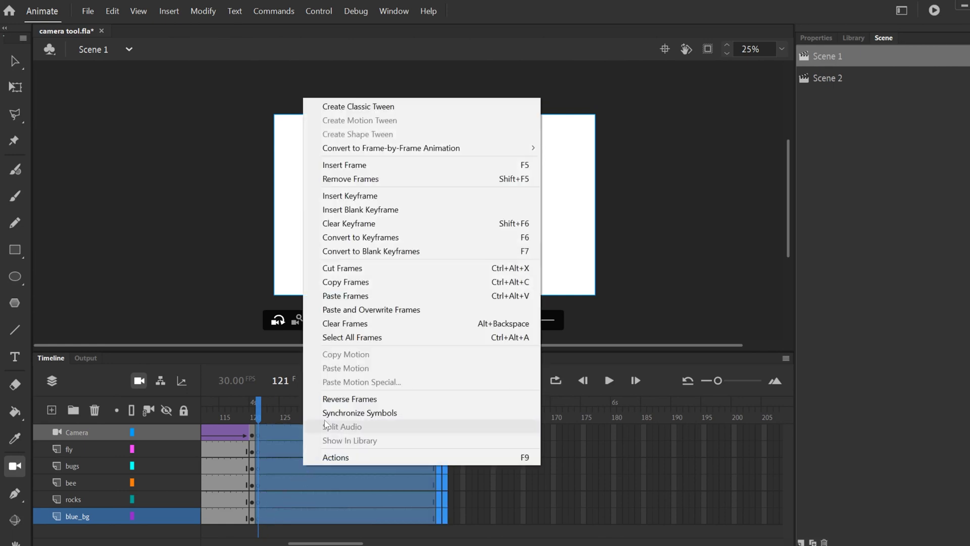
{"action": "left_click", "coordinate": [349, 179]}
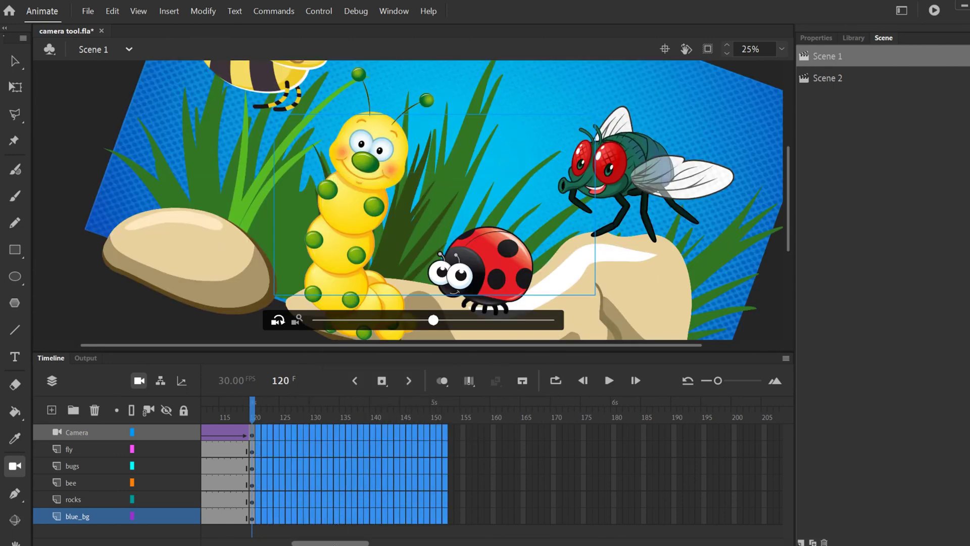
- Play back Scene 1 on the stage from frame 1
{"action": "left_click_drag", "start_coordinate": [330, 543], "coordinate": [240, 543]}
{"action": "key", "text": "shift+comma"}
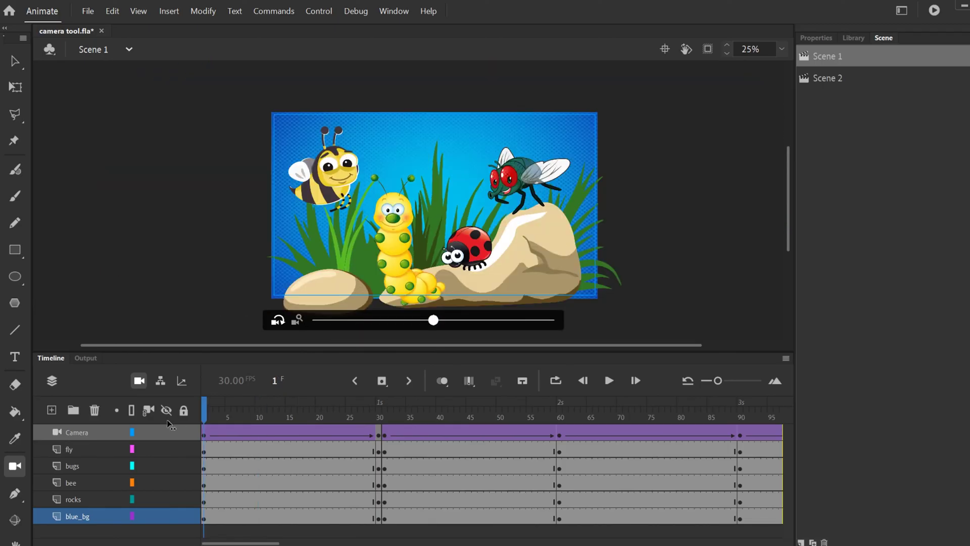
{"action": "left_click", "coordinate": [608, 381]}
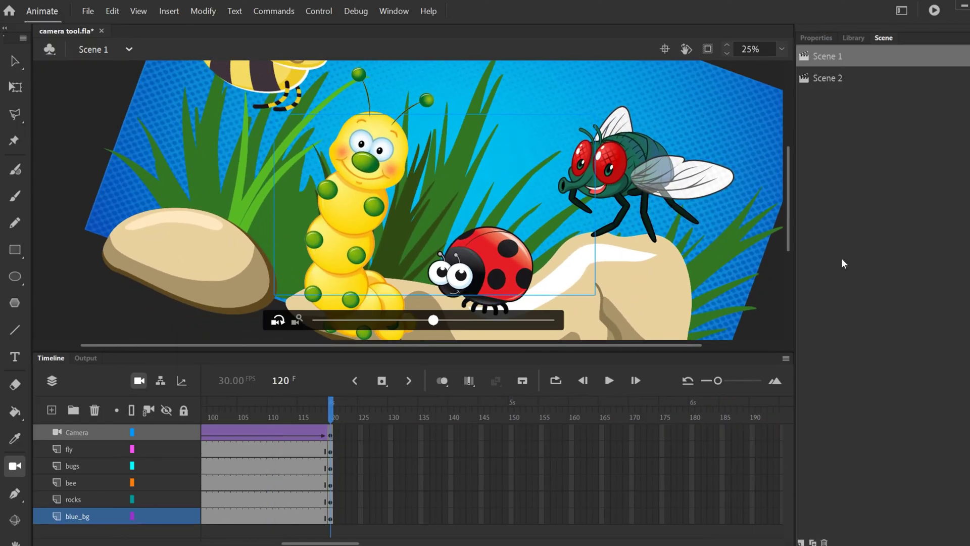
- Test the whole movie in a maximized preview window, then close the preview
{"action": "left_click", "coordinate": [315, 12]}
{"action": "left_click", "coordinate": [329, 128]}
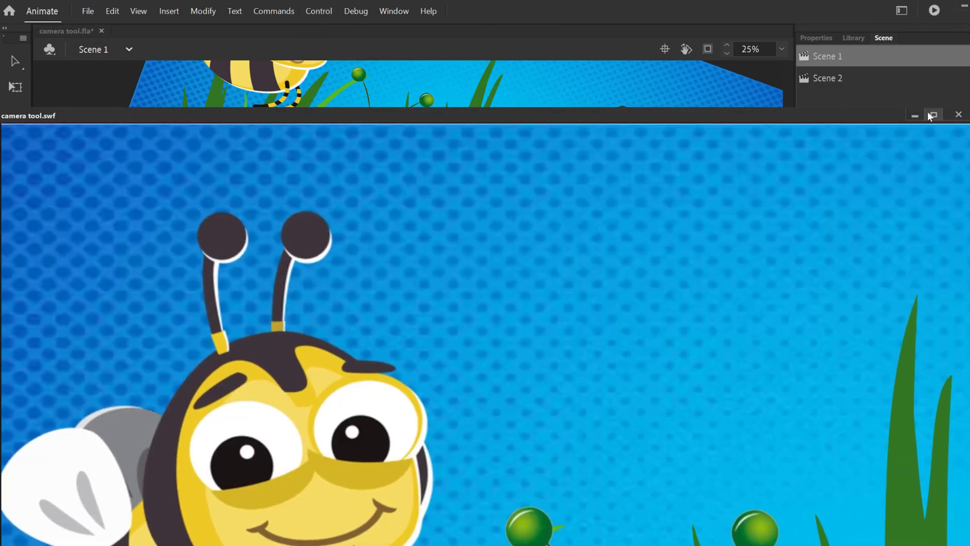
{"action": "left_click", "coordinate": [931, 116]}
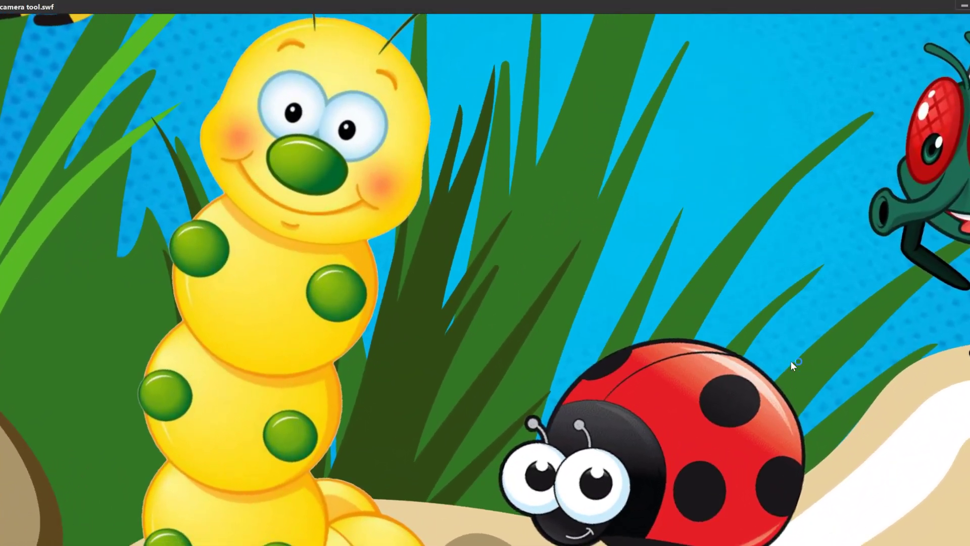
{"action": "key", "text": "ctrl+w"}
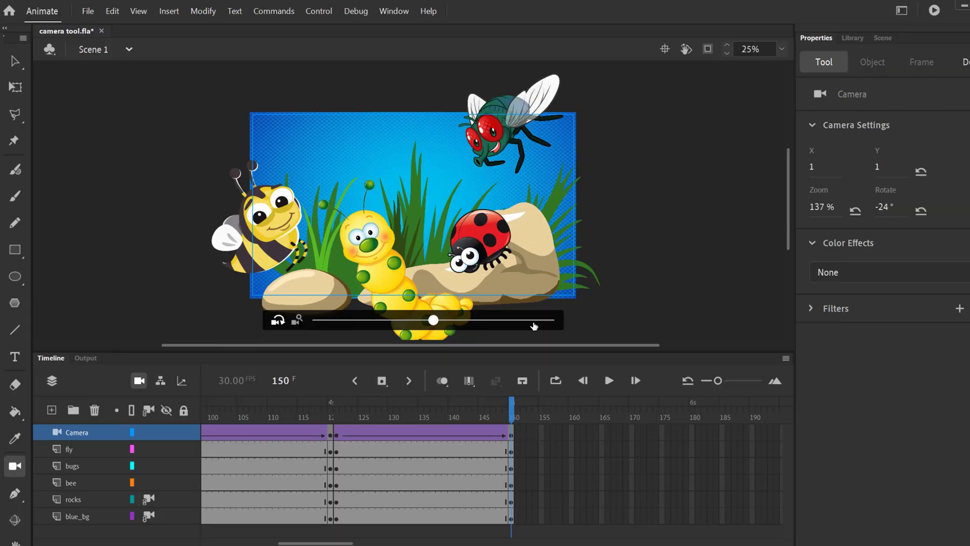